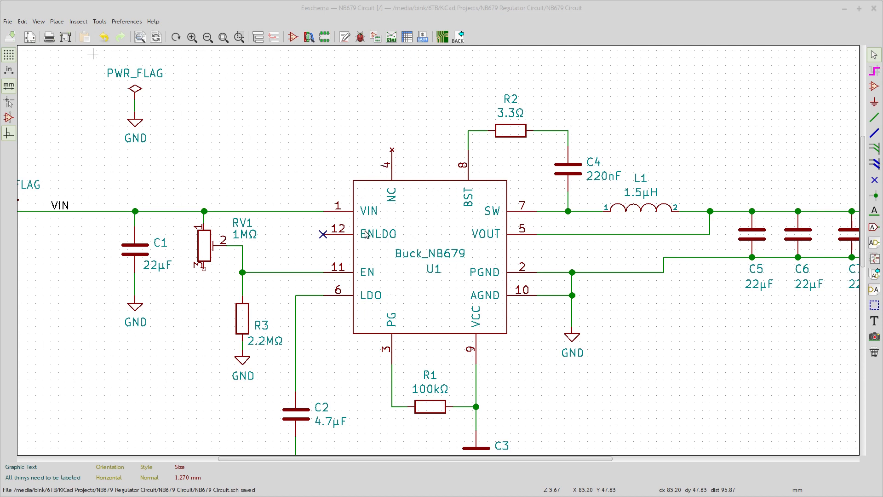
# Check the schematic's footprint assignments for parts without a footprint, and close the schematic
pyautogui.click(376, 37)
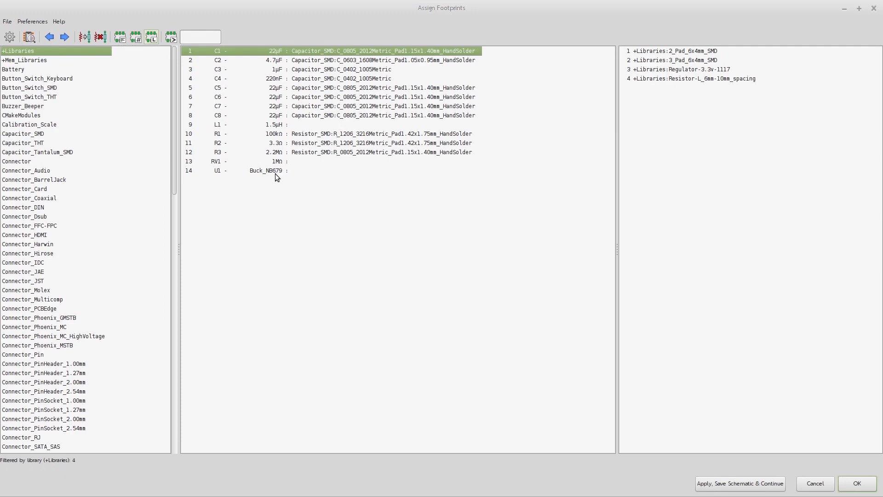
pyautogui.click(873, 8)
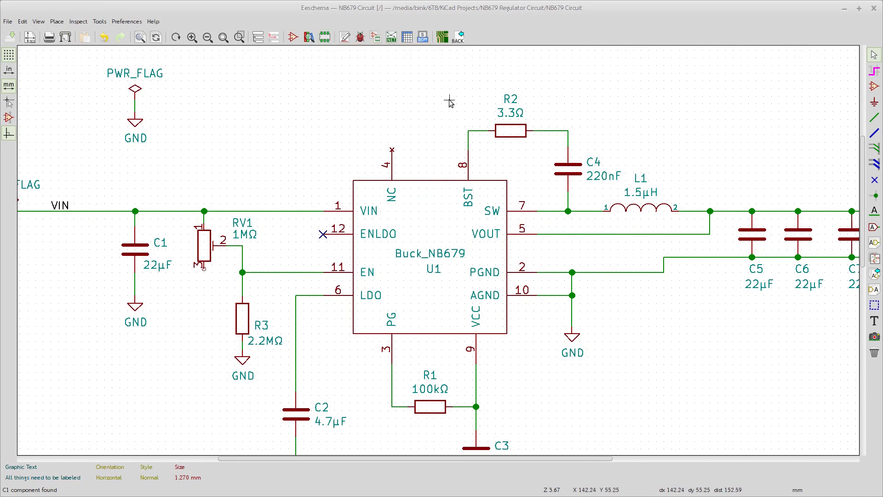
pyautogui.click(872, 8)
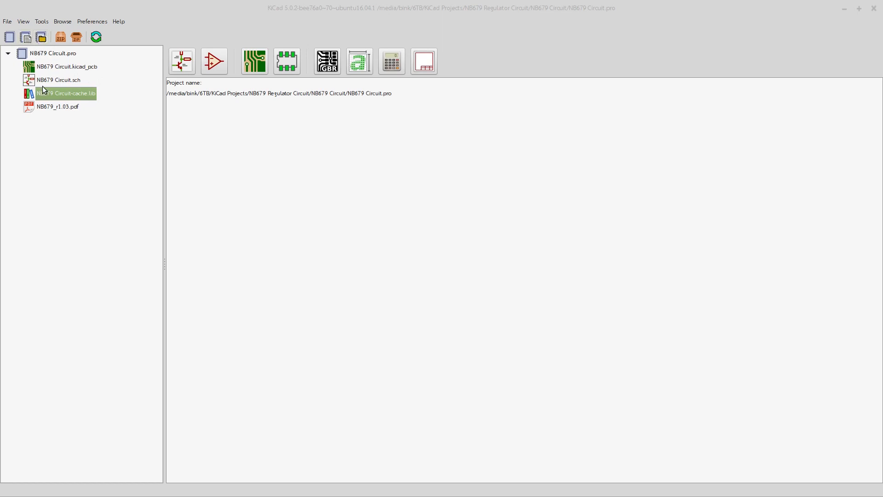
# Create a new footprint named Reg_NB679 in the Footprint Editor
pyautogui.click(289, 61)
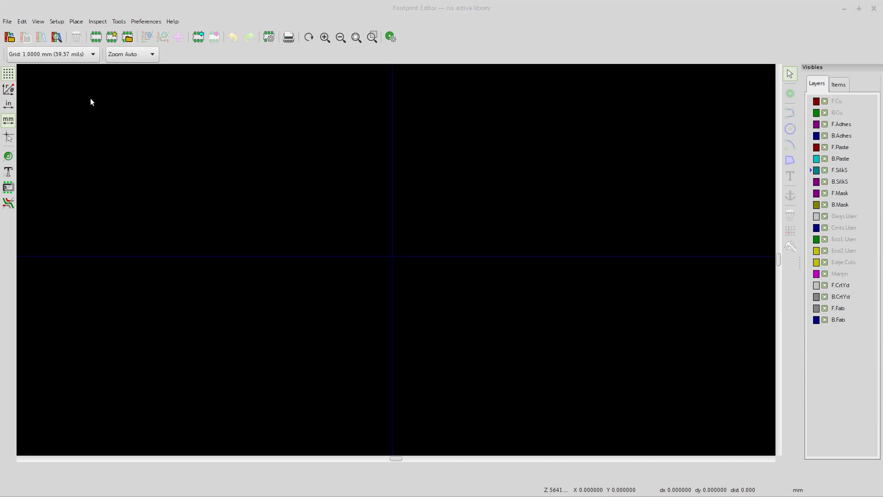
pyautogui.click(96, 37)
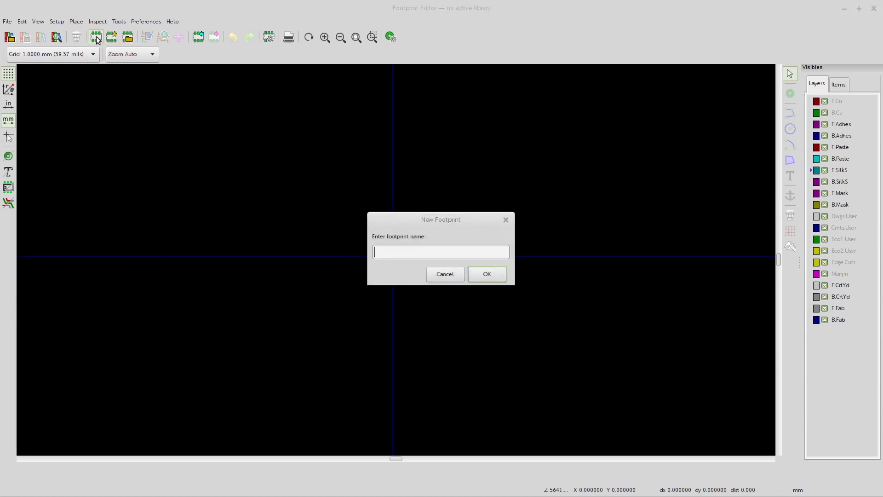
pyautogui.moveTo(408, 220); pyautogui.dragTo(372, 179)
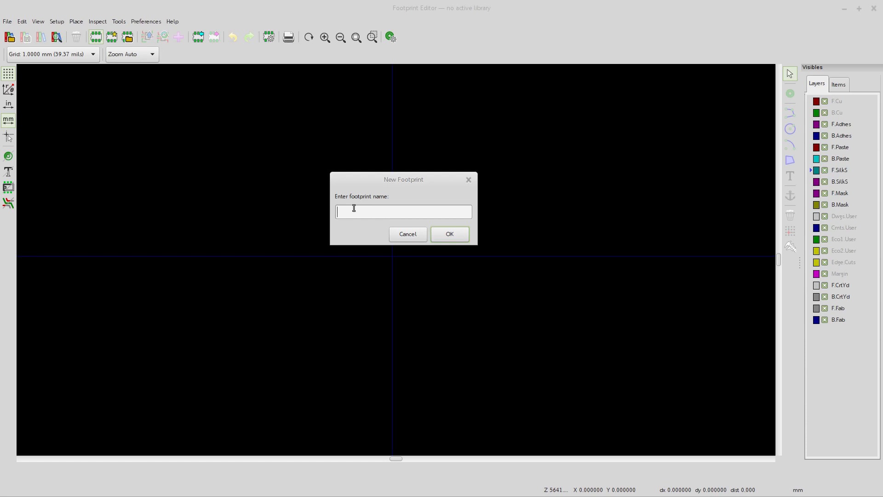
pyautogui.write('Reg_')
pyautogui.write('N367')
pyautogui.press('Return')
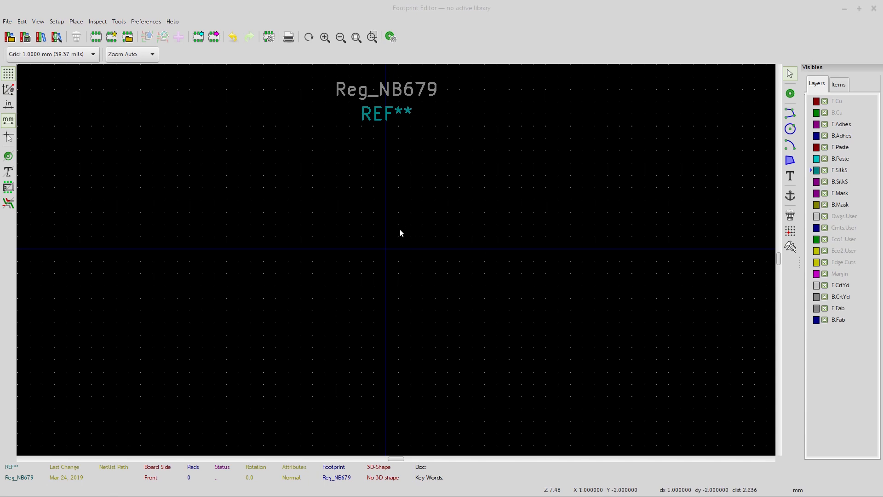
# Open the NB679_r1.03.pdf datasheet from the project files
pyautogui.click(843, 8)
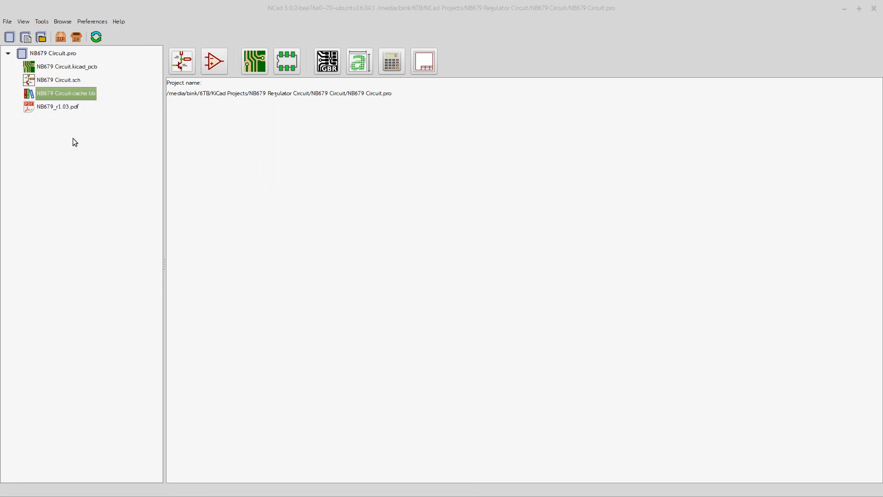
pyautogui.click(56, 107)
pyautogui.click(58, 95)
pyautogui.click(50, 113)
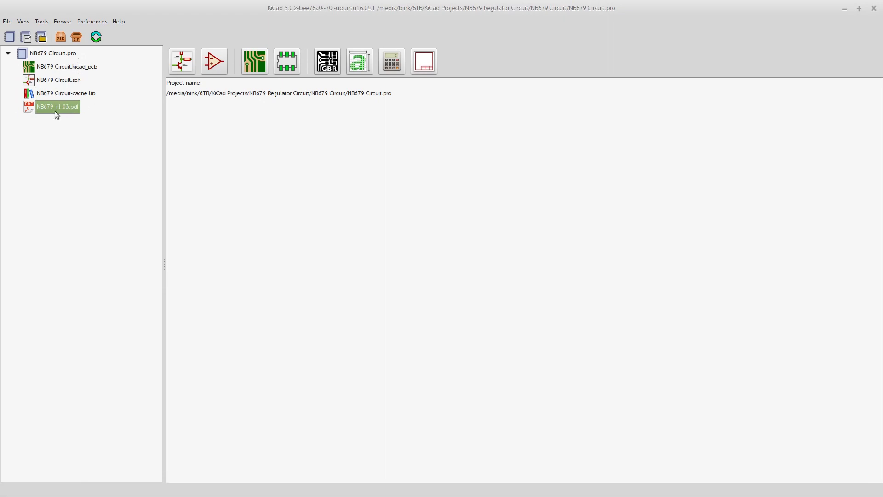
pyautogui.doubleClick(30, 106)
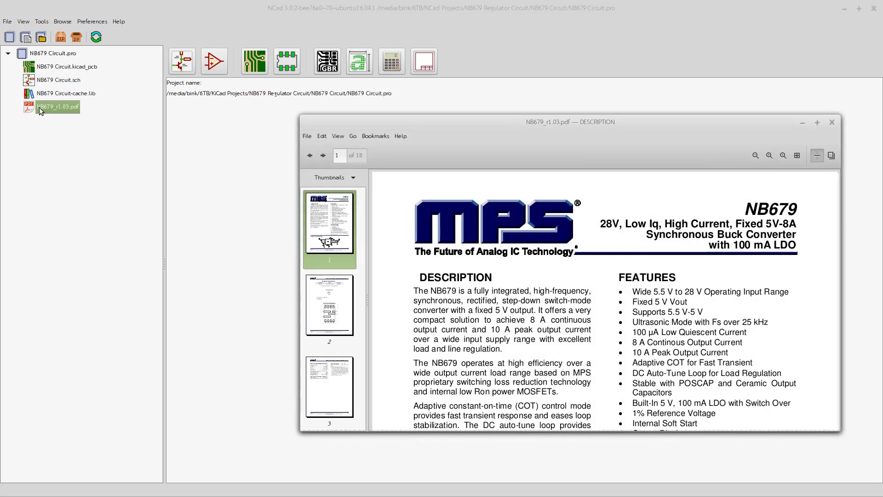
pyautogui.moveTo(433, 121); pyautogui.dragTo(306, 47)
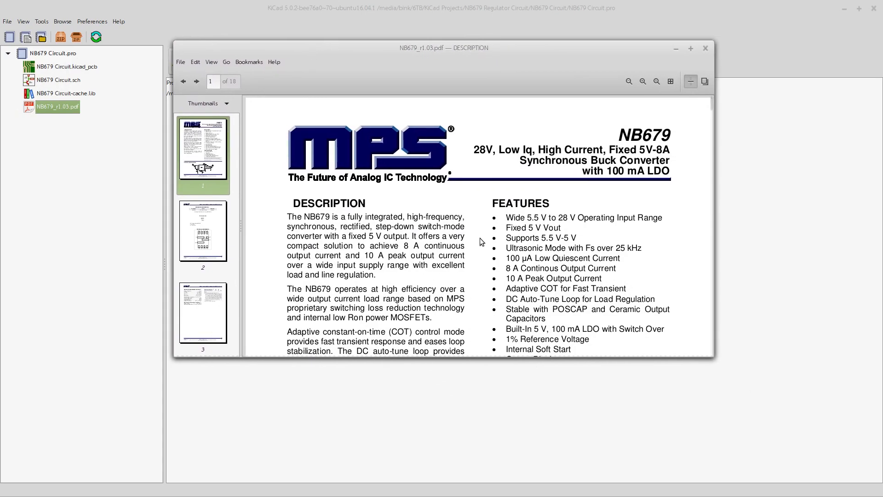
# Find the QFN-12 package information on page 18 of the datasheet and enlarge the top and bottom view drawings
pyautogui.moveTo(711, 101); pyautogui.dragTo(701, 327)
pyautogui.scroll(1, 556, 261)
pyautogui.scroll(-3, 554, 252)
pyautogui.scroll(7, 555, 230)
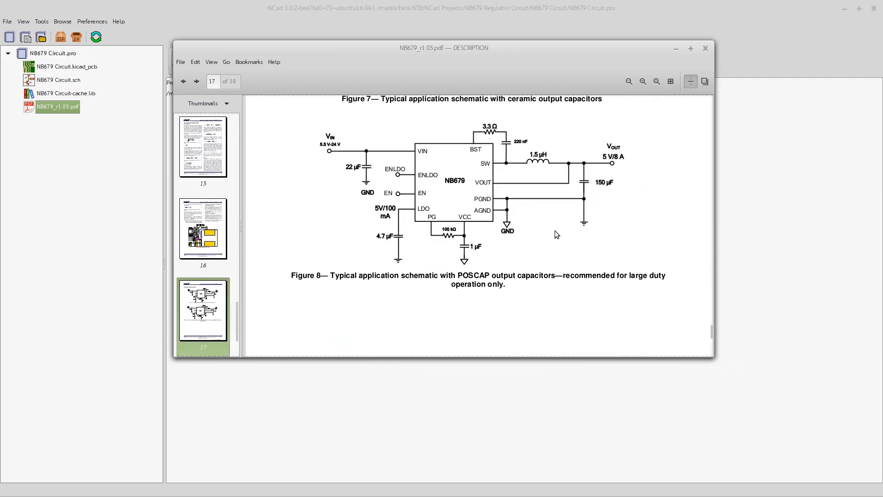
pyautogui.scroll(3, 565, 221)
pyautogui.scroll(-15, 573, 216)
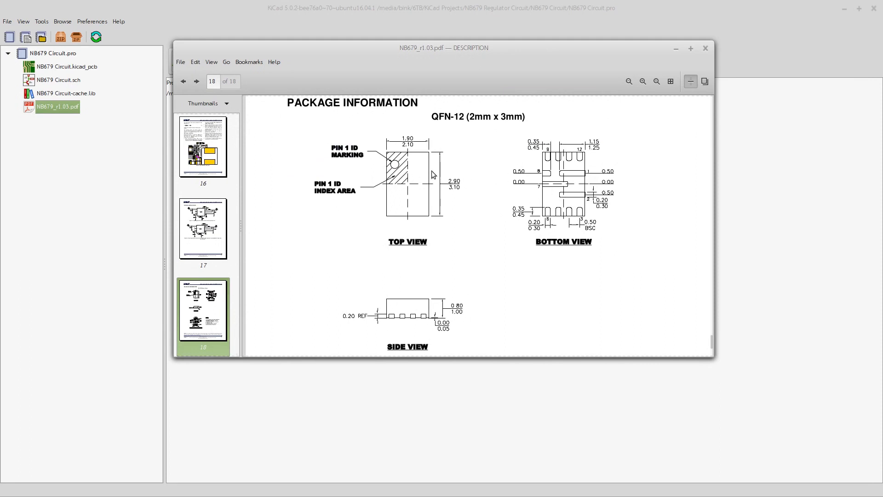
pyautogui.moveTo(459, 48); pyautogui.dragTo(432, 44)
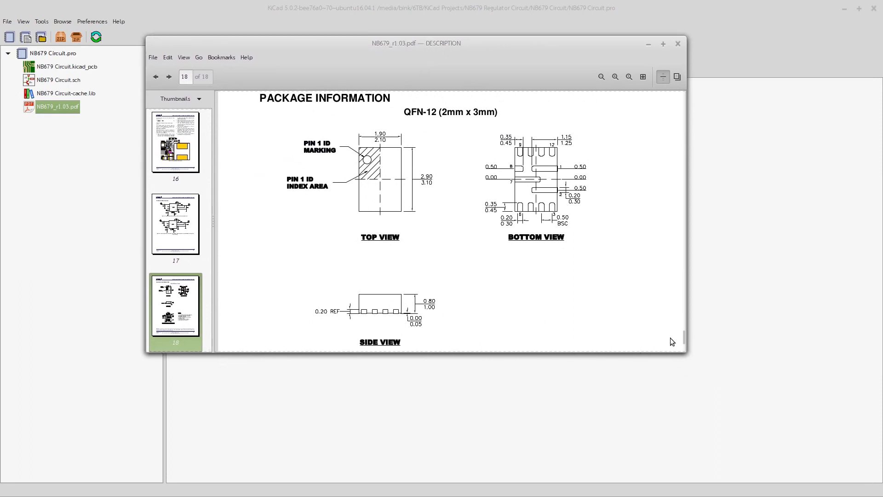
pyautogui.moveTo(686, 352); pyautogui.dragTo(817, 444)
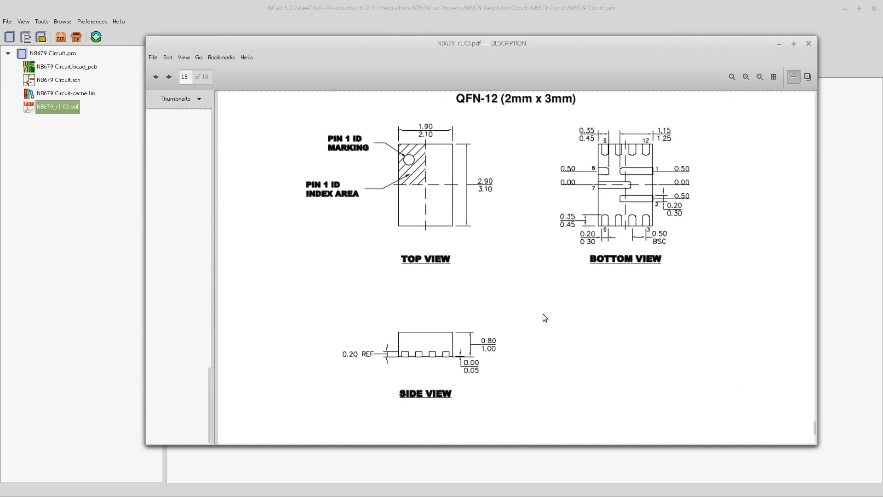
pyautogui.keyDown('ctrl'); pyautogui.scroll(2, 446, 209); pyautogui.keyUp('ctrl')
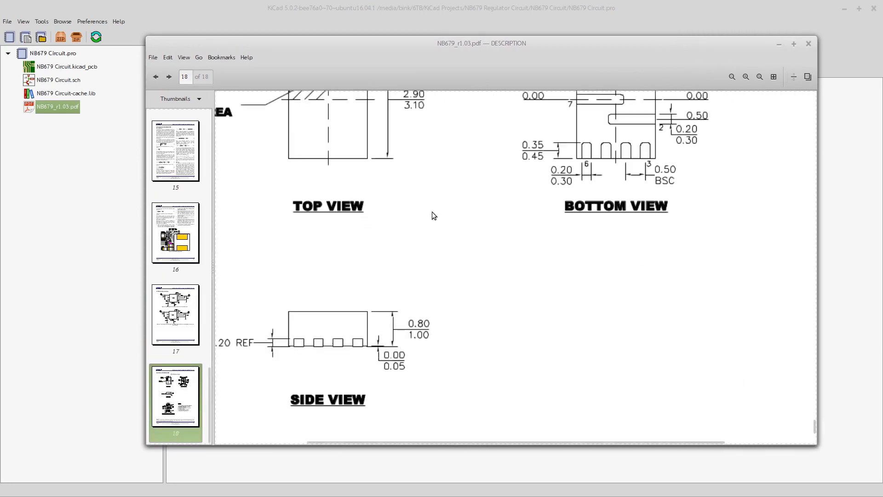
pyautogui.scroll(3, 446, 209)
pyautogui.scroll(-1, 371, 312)
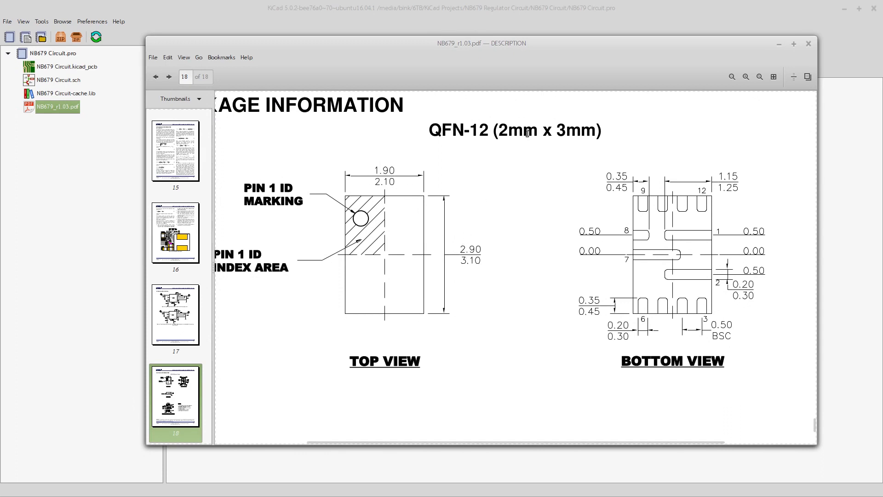
# Return to the Footprint Editor and set the grid to 0.5000 mm (19.69 mils)
pyautogui.click(778, 44)
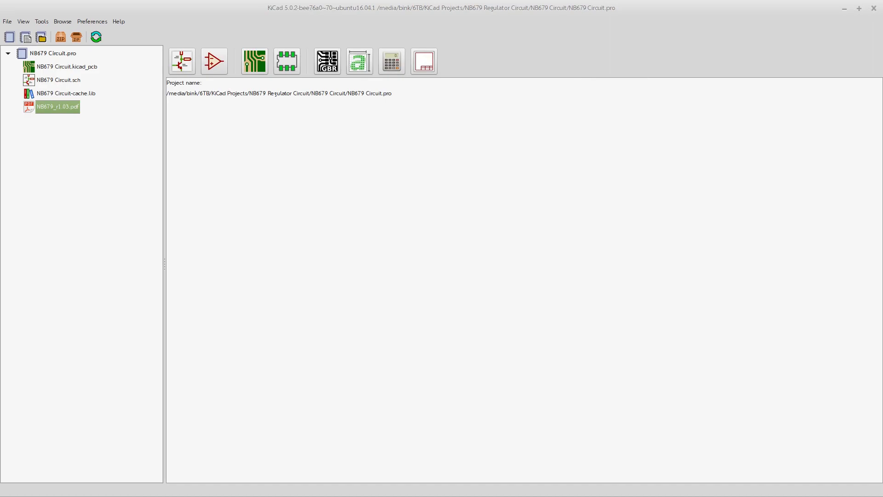
pyautogui.hotkey('alt', 'Tab')
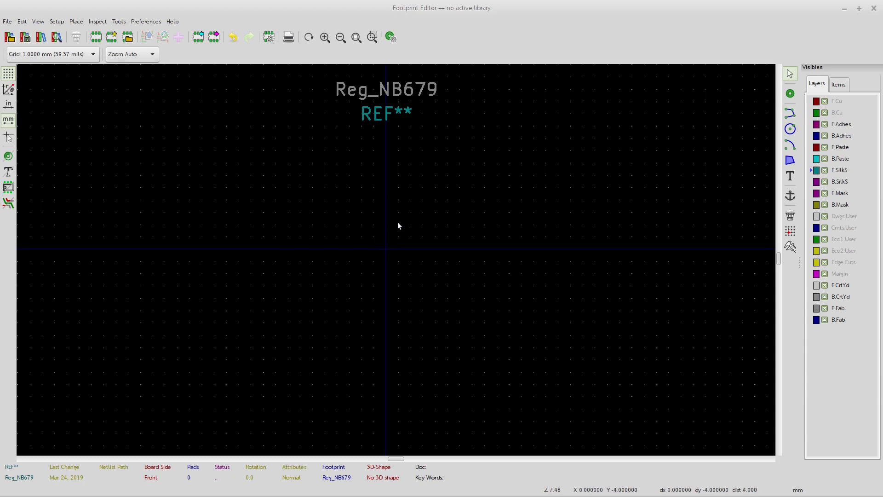
pyautogui.scroll(4, 366, 246)
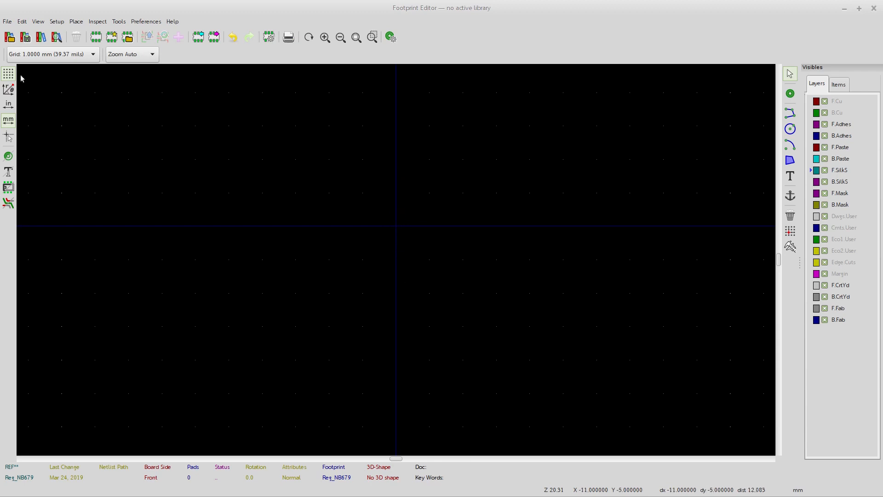
pyautogui.click(58, 55)
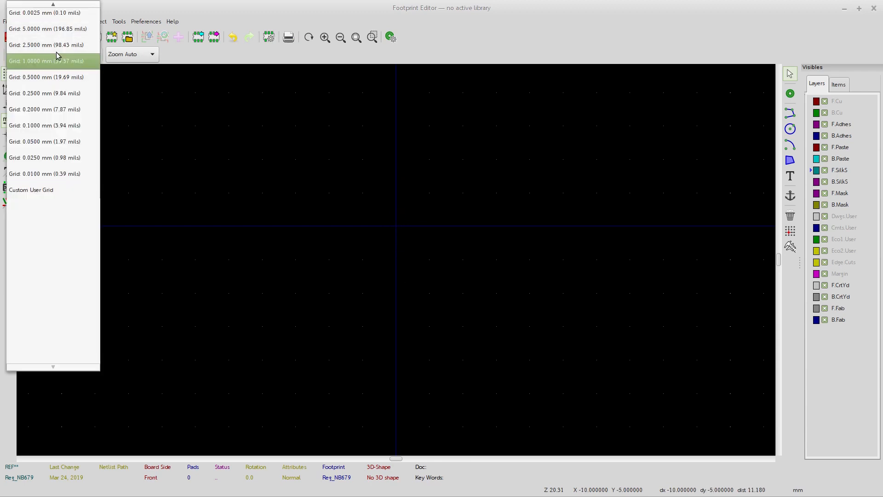
pyautogui.click(55, 77)
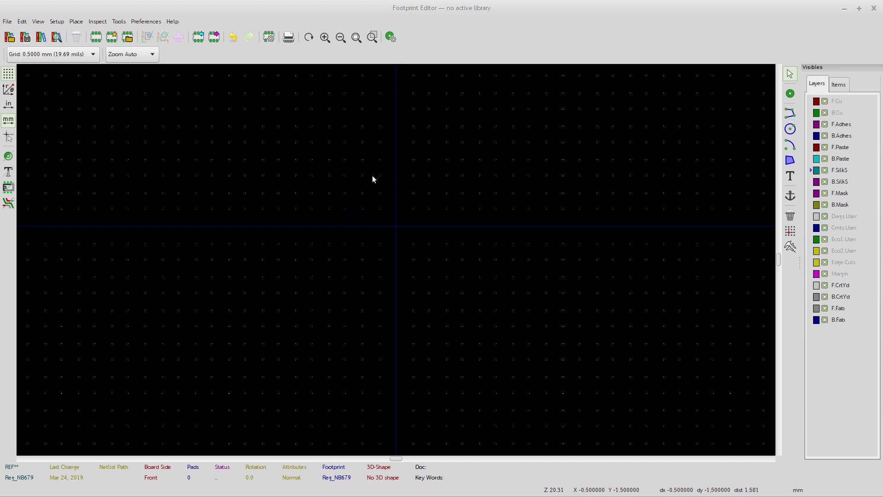
# Draw a 2 x 3 mm rectangular outline centred on the origin on the F.SilkS layer using graphic lines
pyautogui.click(790, 112)
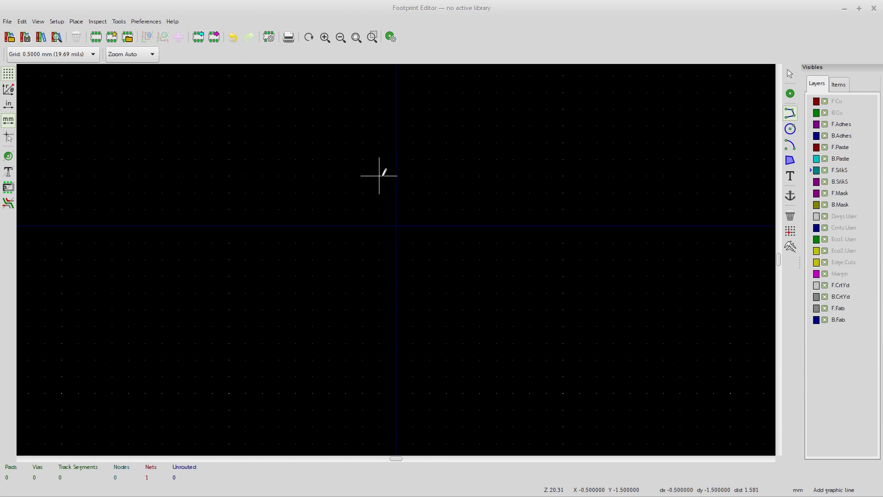
pyautogui.click(362, 175)
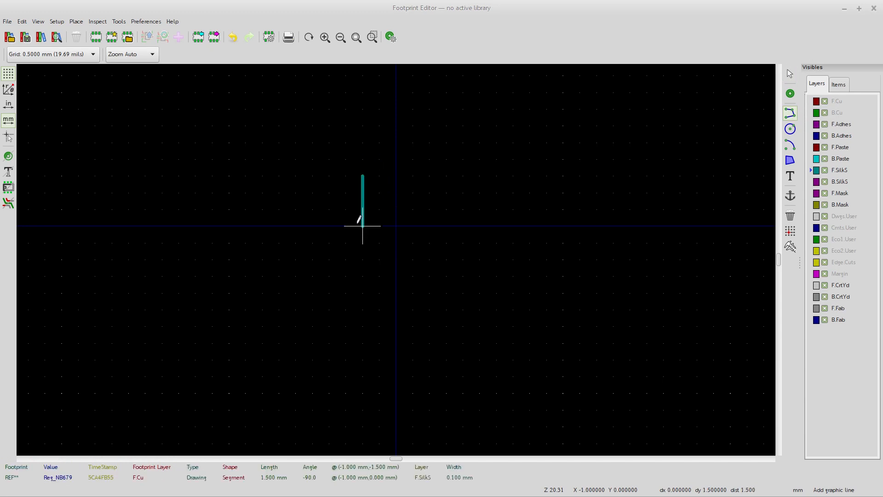
pyautogui.click(362, 275)
pyautogui.click(429, 275)
pyautogui.click(430, 175)
pyautogui.click(362, 175)
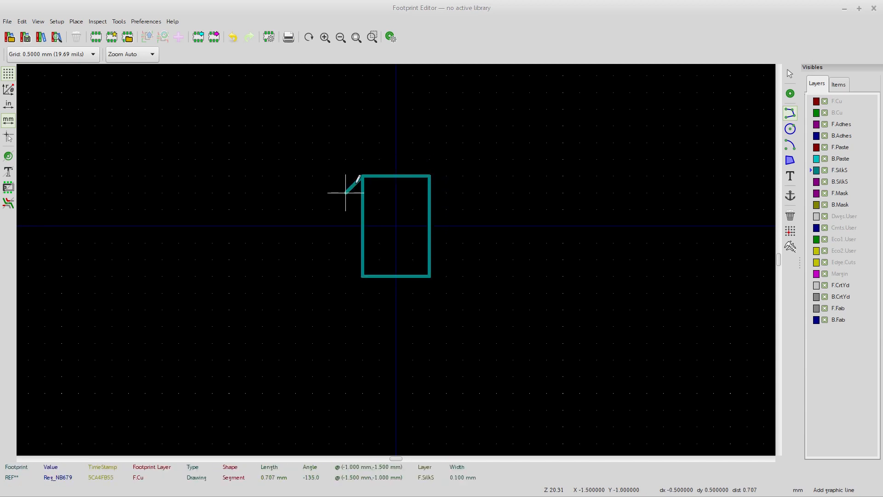
pyautogui.press('Escape')
# Compare the pad layout and dimensions in the datasheet's bottom view with its recommended land pattern
pyautogui.hotkey('alt', 'Tab')
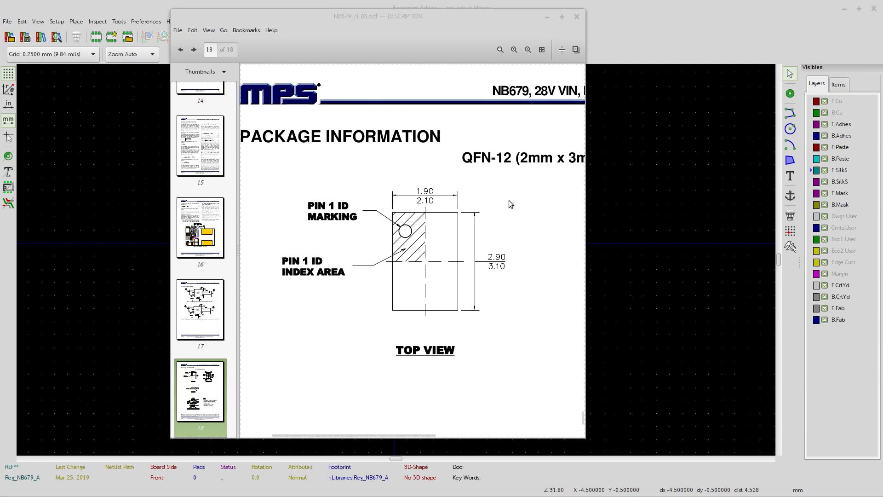
pyautogui.moveTo(465, 266); pyautogui.dragTo(249, 248, button='middle')
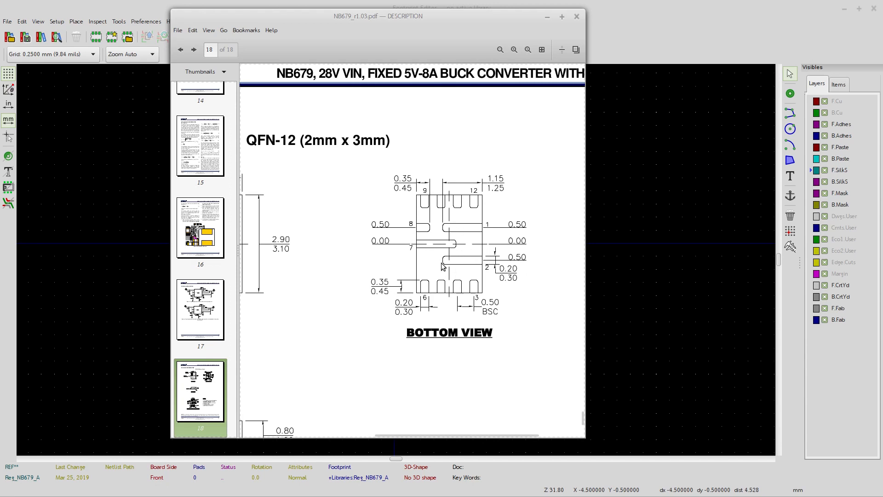
pyautogui.moveTo(342, 329); pyautogui.dragTo(488, 137, button='middle')
pyautogui.moveTo(450, 331); pyautogui.dragTo(492, 158, button='middle')
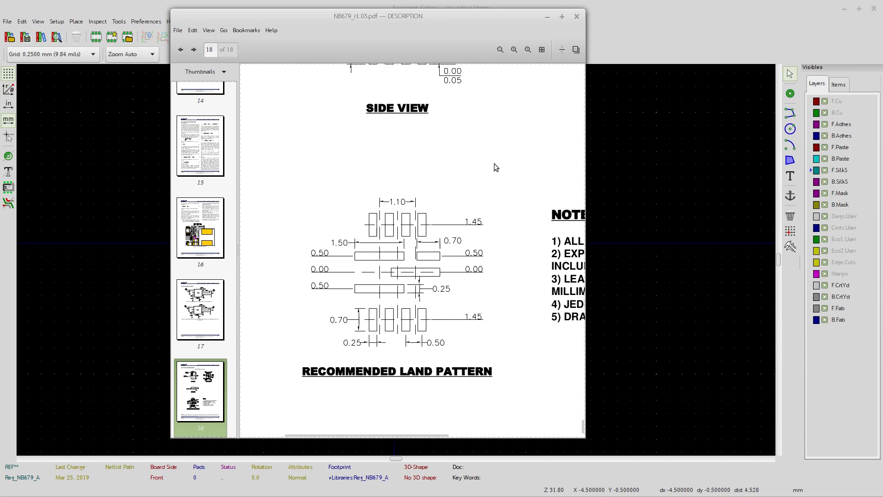
pyautogui.moveTo(539, 122)
pyautogui.mouseDown(button='middle')
pyautogui.moveTo(319, 357)
pyautogui.moveTo(327, 460)
pyautogui.moveTo(345, 432)
pyautogui.moveTo(344, 446)
pyautogui.mouseUp(button='middle')
pyautogui.moveTo(429, 321); pyautogui.dragTo(413, 362, button='middle')
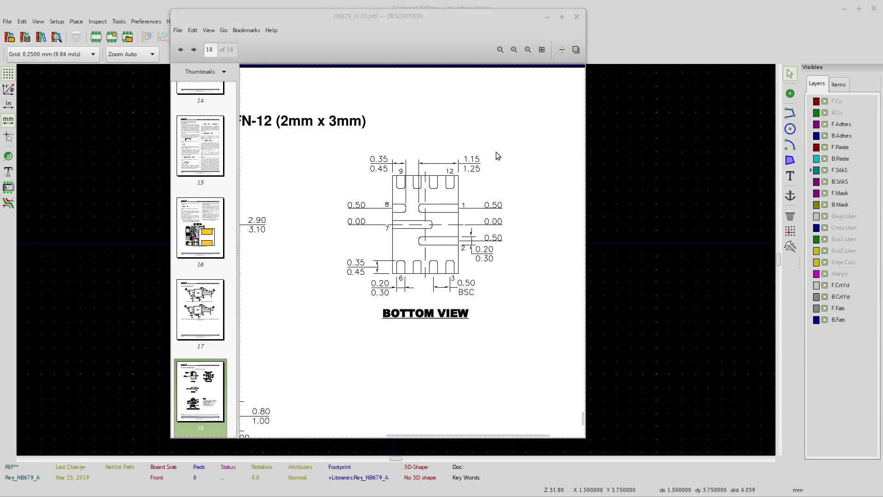
pyautogui.moveTo(341, 319); pyautogui.dragTo(556, 88)
pyautogui.moveTo(460, 306); pyautogui.dragTo(425, 257)
pyautogui.moveTo(424, 257); pyautogui.dragTo(323, 354, button='middle')
pyautogui.moveTo(507, 201)
pyautogui.mouseDown(button='middle')
pyautogui.moveTo(423, 390)
pyautogui.moveTo(416, 333)
pyautogui.mouseUp(button='middle')
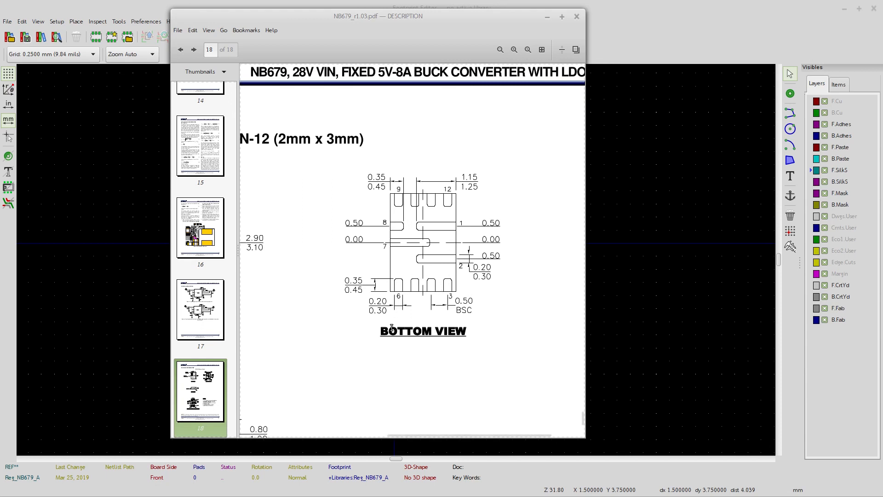
pyautogui.moveTo(390, 324); pyautogui.dragTo(419, 308, button='middle')
pyautogui.moveTo(409, 339); pyautogui.dragTo(481, 142, button='middle')
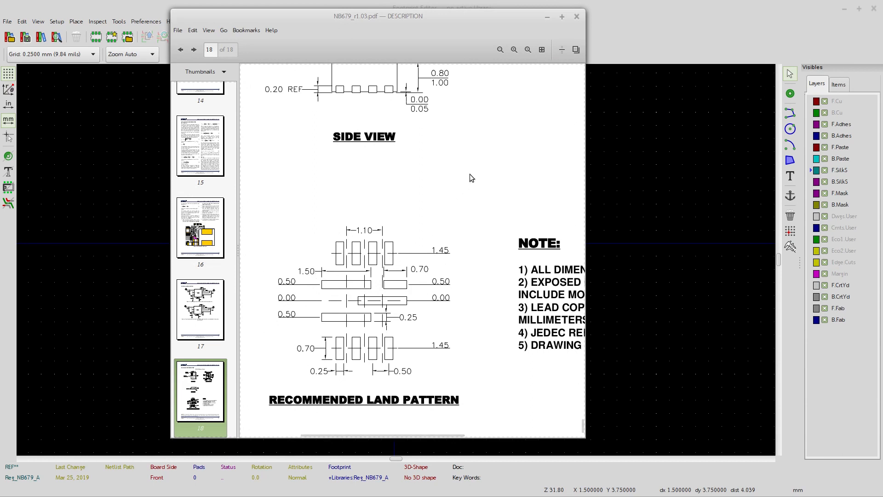
pyautogui.scroll(10, 492, 125)
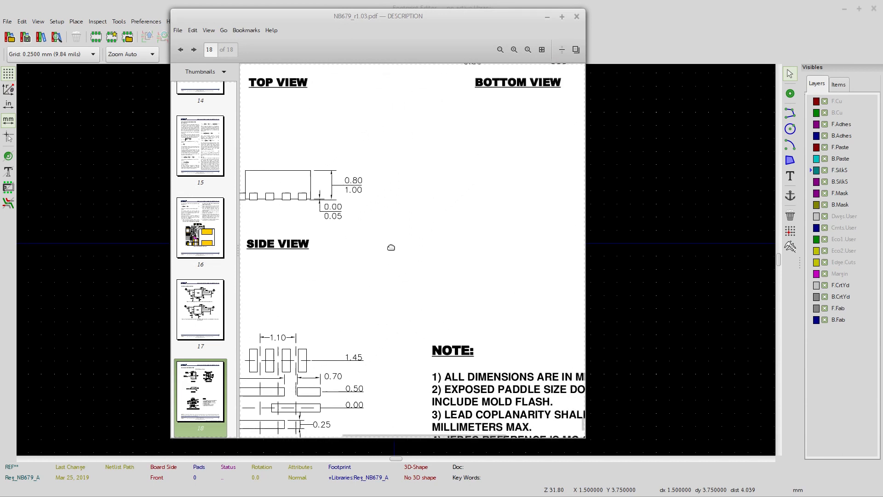
pyautogui.hscroll(4, 401, 230)
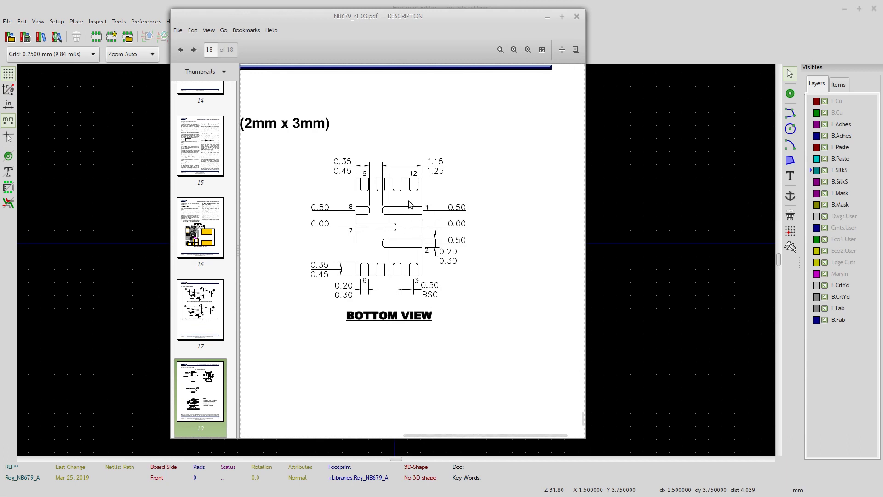
pyautogui.moveTo(418, 226); pyautogui.dragTo(445, 234)
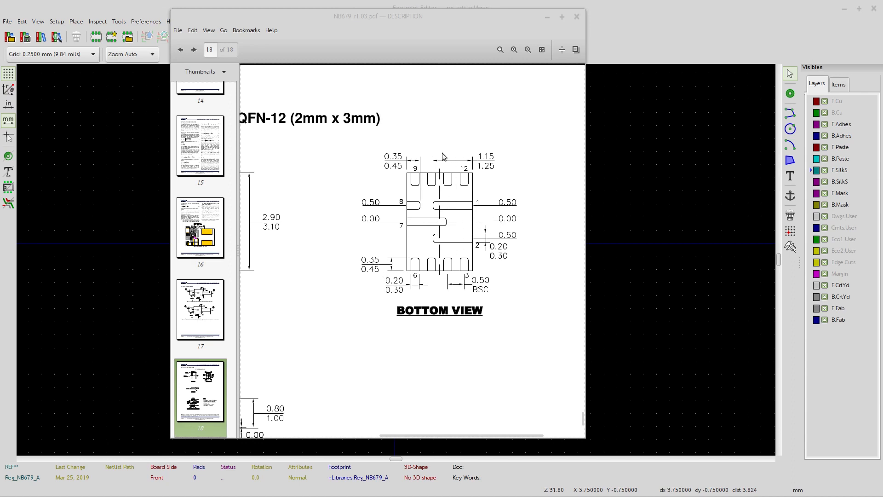
pyautogui.moveTo(302, 351); pyautogui.dragTo(547, 115)
pyautogui.moveTo(416, 327); pyautogui.dragTo(438, 176)
pyautogui.moveTo(438, 216); pyautogui.dragTo(428, 200)
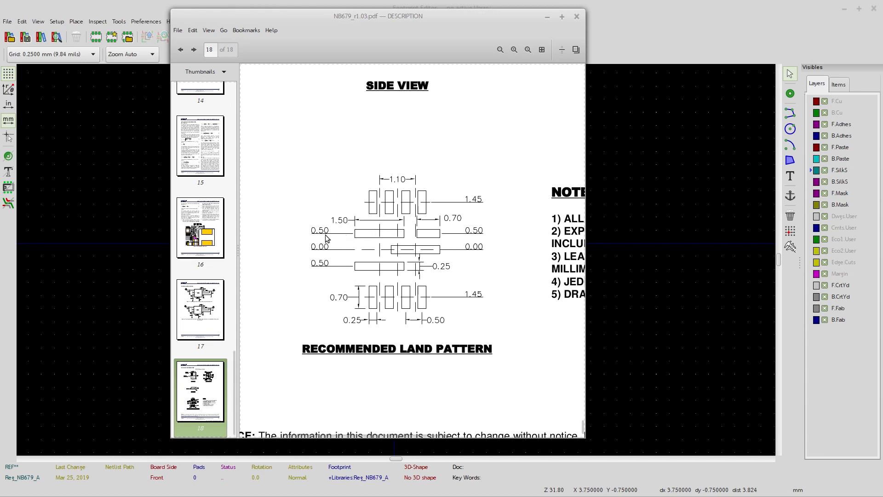
# Return to the Footprint Editor and place pad 1 beside the silkscreen outline at X -2 mm, Y -0.75 mm
pyautogui.moveTo(483, 162); pyautogui.dragTo(282, 368, button='middle')
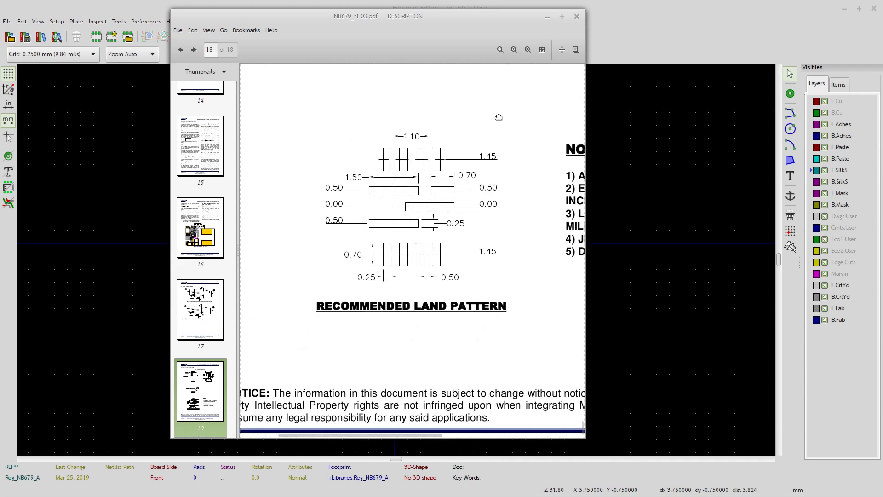
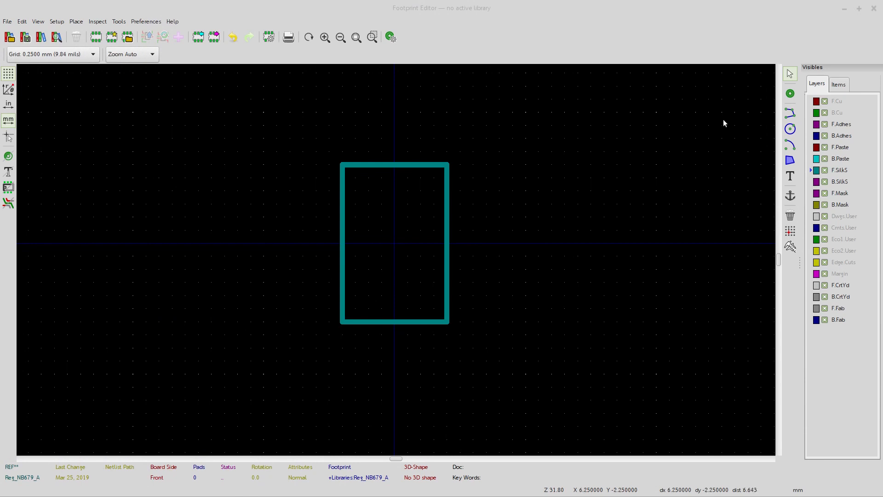
pyautogui.click(790, 94)
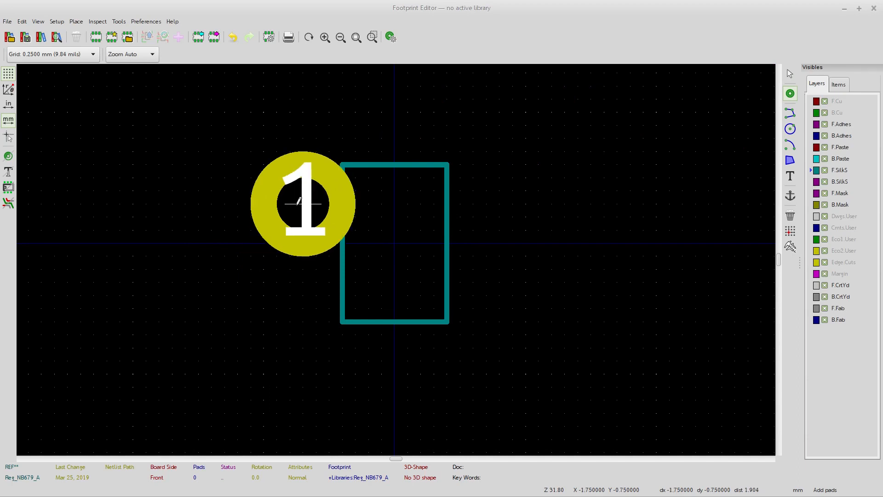
pyautogui.click(292, 204)
pyautogui.press('Escape')
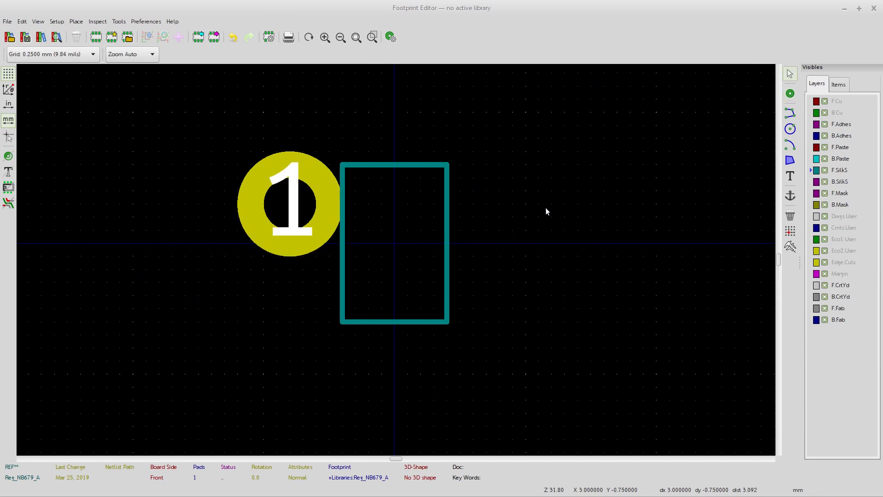
# Change pad 1 to an SMD pad with a rectangular shape
pyautogui.doubleClick(256, 200)
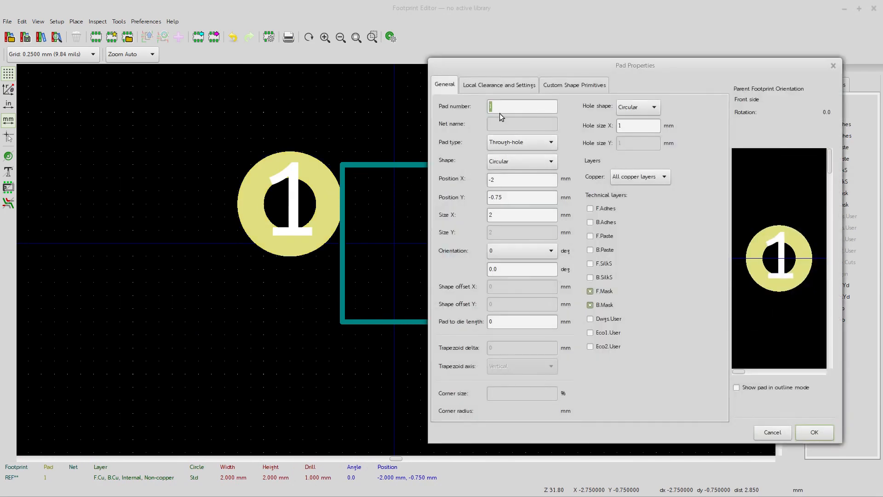
pyautogui.click(524, 143)
pyautogui.click(511, 160)
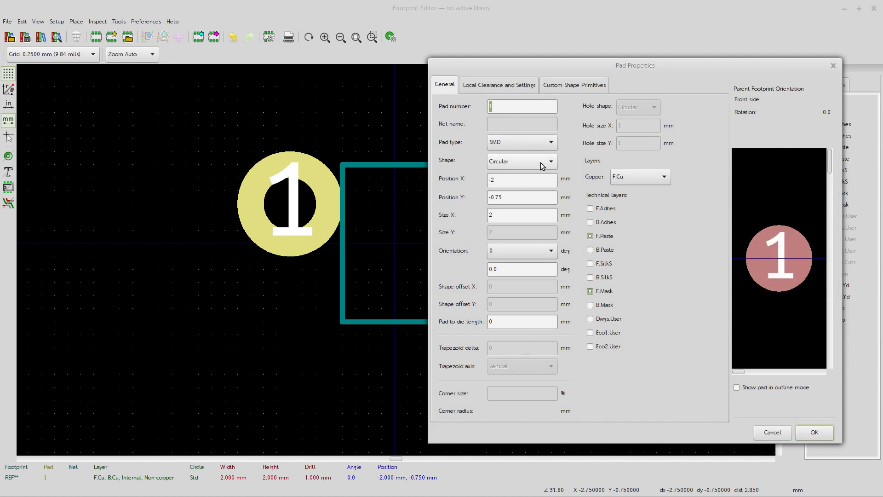
pyautogui.click(526, 162)
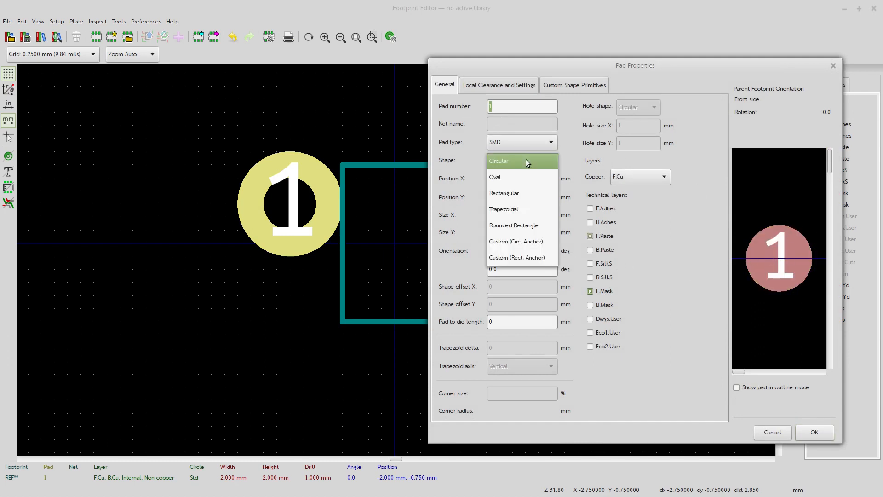
pyautogui.click(517, 197)
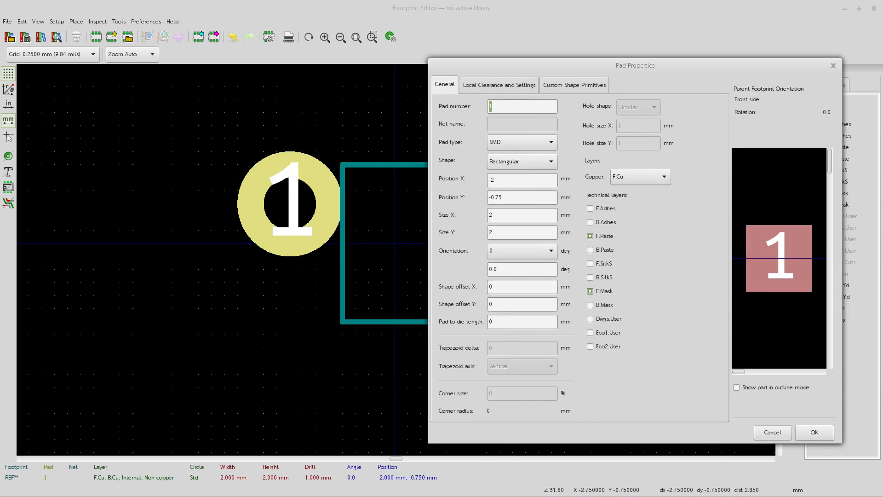
# Check the pad lengths and widths in the datasheet's bottom view and recommended land pattern
pyautogui.hotkey('alt', 'Tab')
pyautogui.moveTo(466, 190); pyautogui.dragTo(293, 285, button='middle')
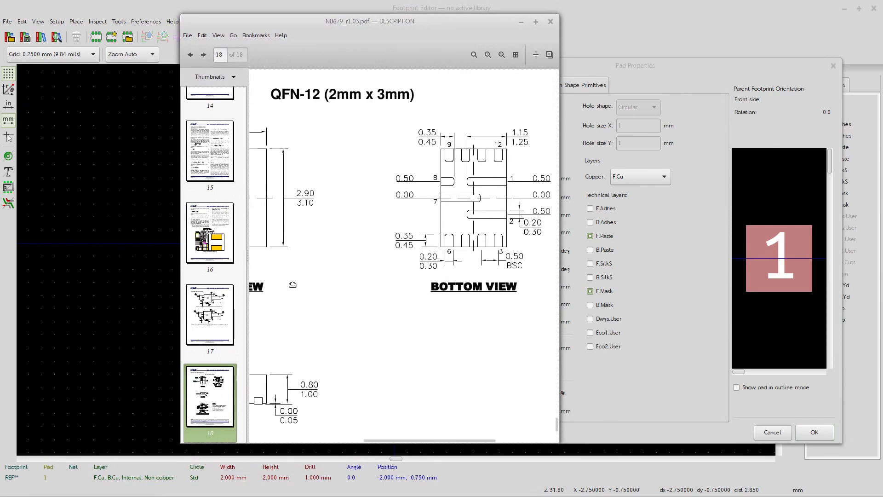
pyautogui.scroll(-3, 416, 216)
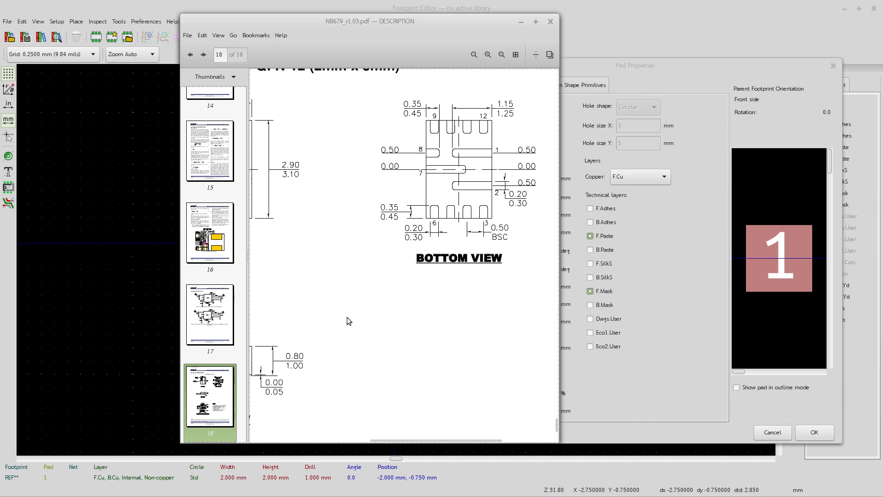
pyautogui.scroll(-10, 348, 294)
pyautogui.hscroll(-5, 380, 233)
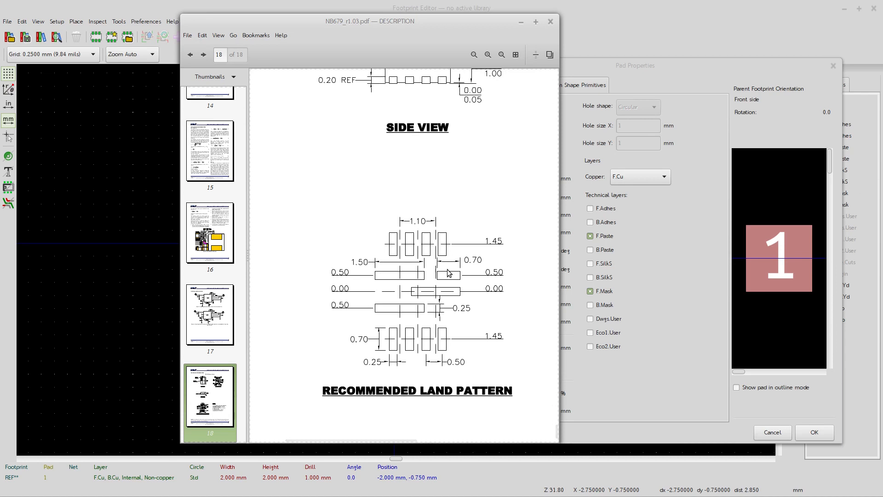
pyautogui.click(646, 75)
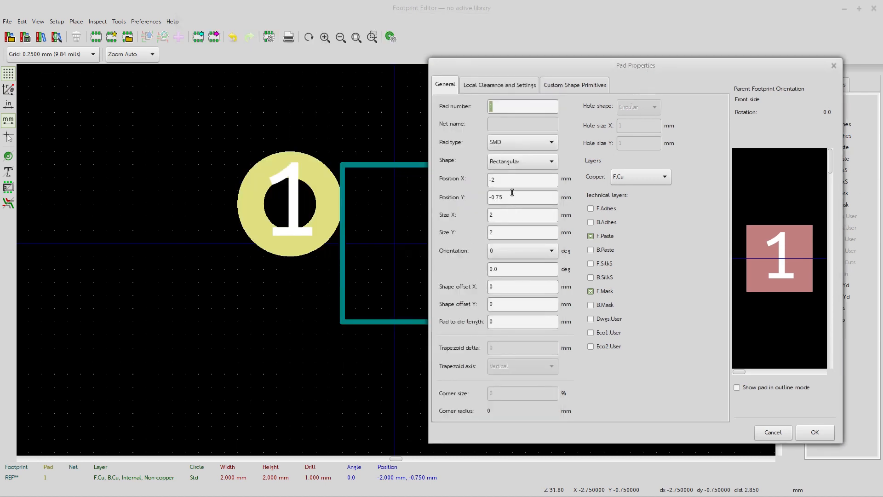
# Set pad 1's size to 3 mm in X and 0.25 mm in Y
pyautogui.click(512, 215)
pyautogui.write('3')
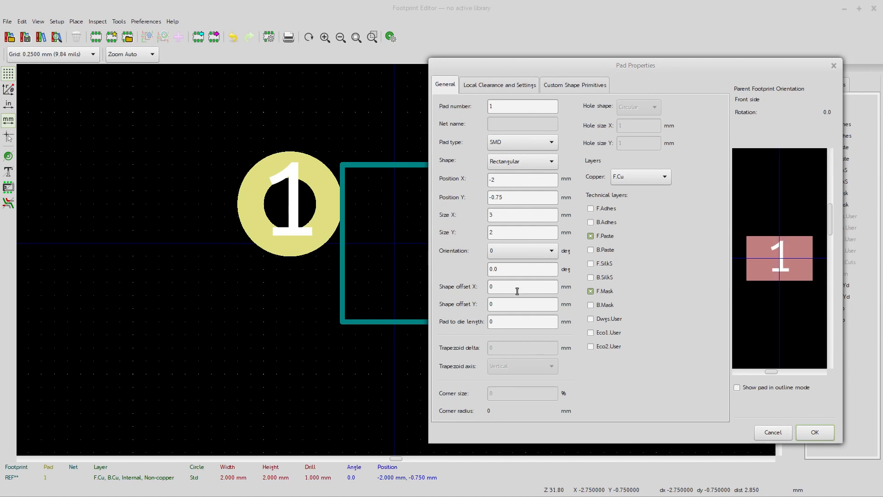
pyautogui.press('Tab')
pyautogui.write('.25')
pyautogui.press('Tab')
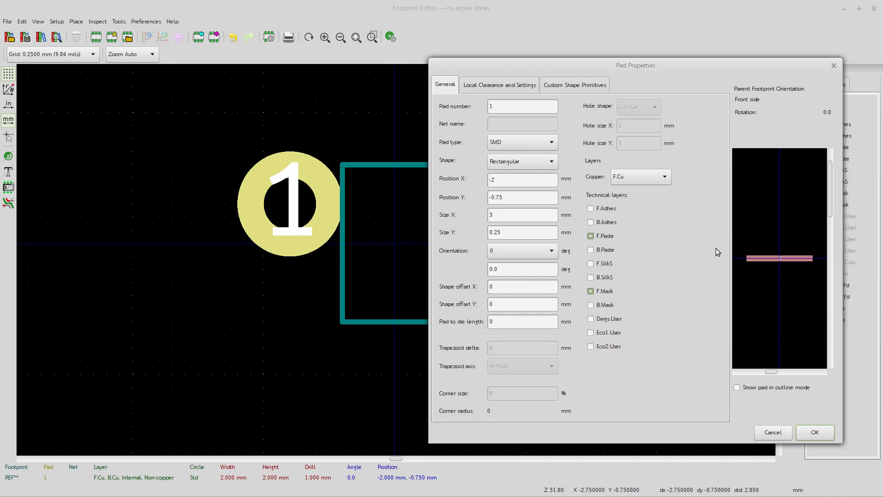
pyautogui.click(814, 432)
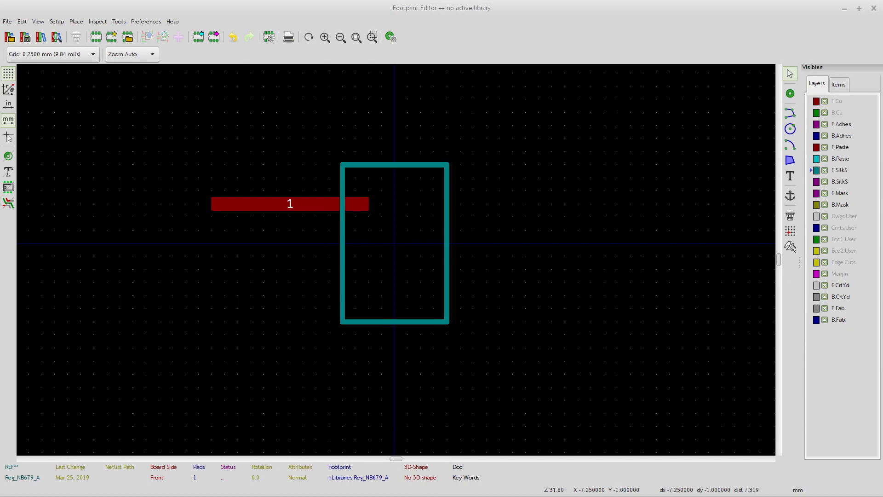
# Examine where pad 1's inner end lies in the datasheet's bottom view, and move the datasheet window out of the way
pyautogui.hotkey('alt', 'Tab')
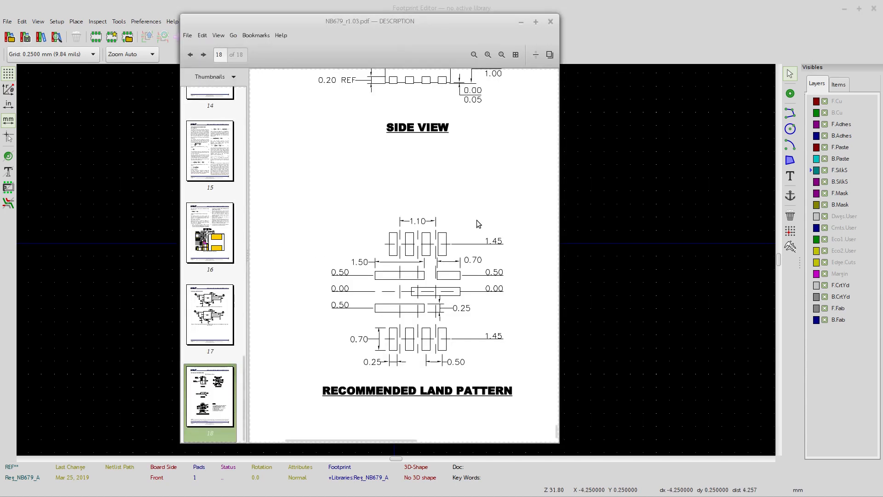
pyautogui.moveTo(498, 171); pyautogui.dragTo(340, 302, button='middle')
pyautogui.moveTo(446, 177)
pyautogui.mouseDown(button='middle')
pyautogui.moveTo(451, 195)
pyautogui.moveTo(502, 187)
pyautogui.moveTo(505, 148)
pyautogui.mouseUp(button='middle')
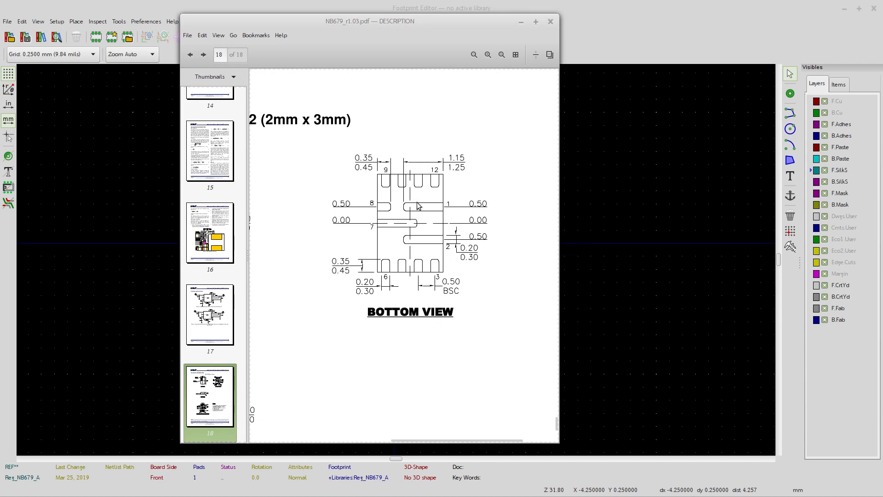
pyautogui.scroll(1, 426, 207)
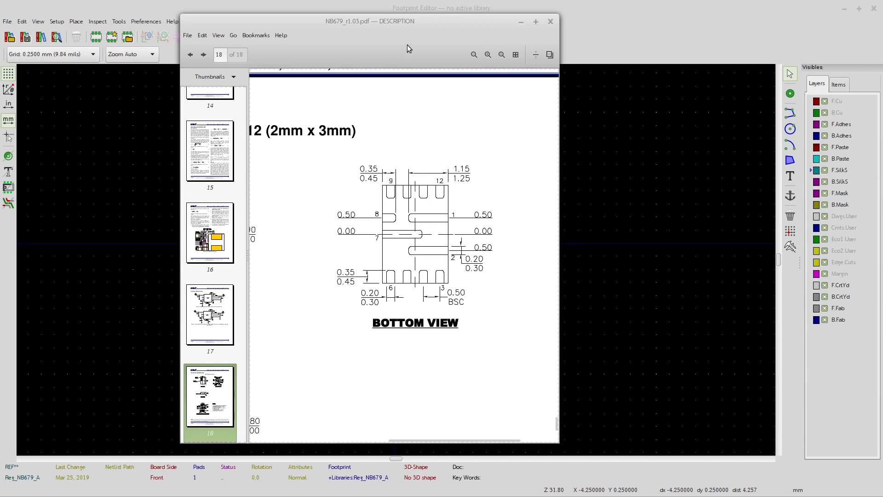
pyautogui.moveTo(412, 24); pyautogui.dragTo(0, 41)
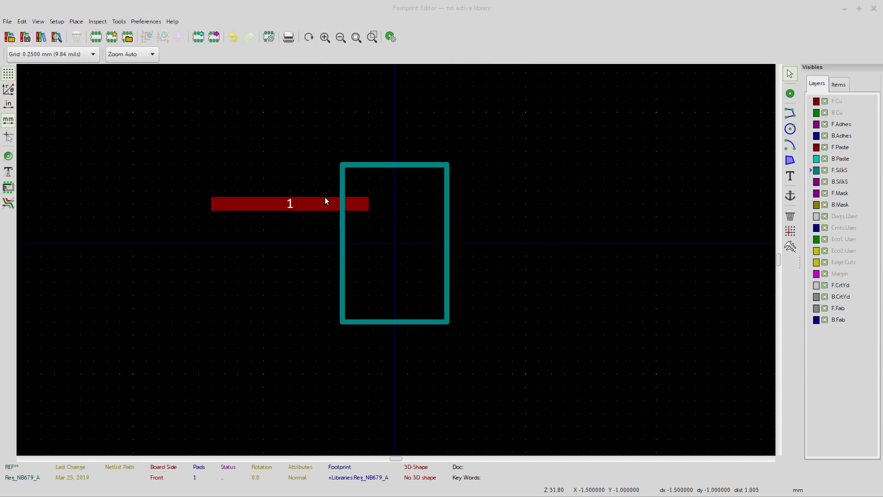
# Draw a vertical guide line through the outline at X 0.25 mm, from Y -1.75 mm to Y 2 mm
pyautogui.click(293, 205)
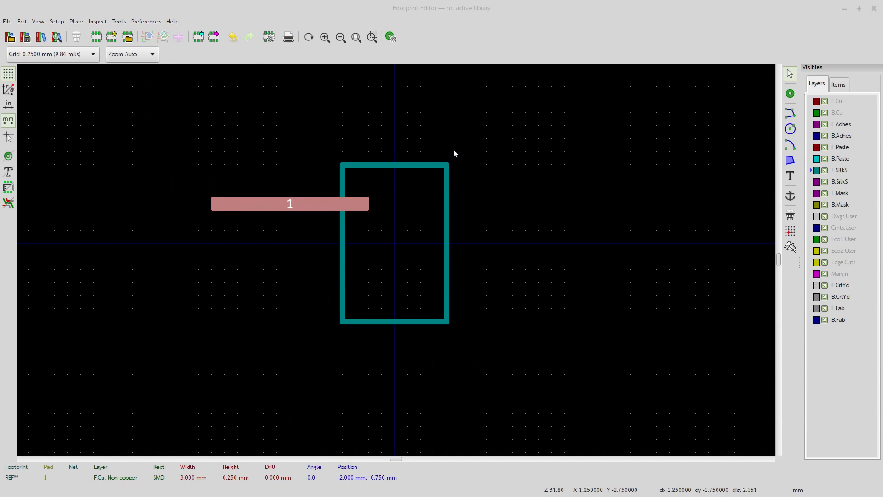
pyautogui.click(789, 113)
pyautogui.click(407, 151)
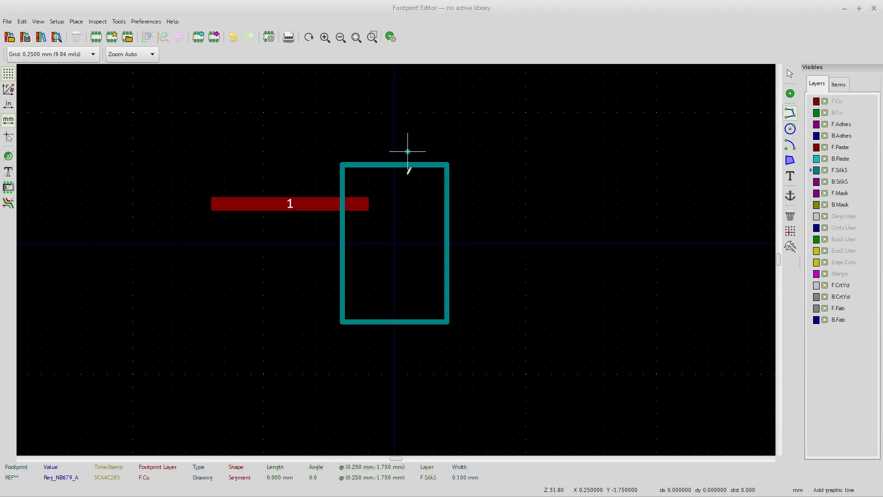
pyautogui.click(407, 301)
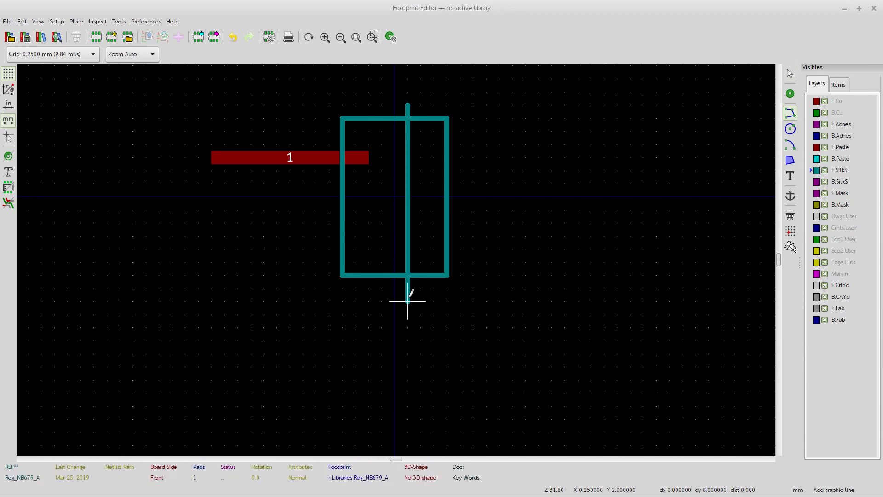
pyautogui.press('Escape')
pyautogui.press('Escape')
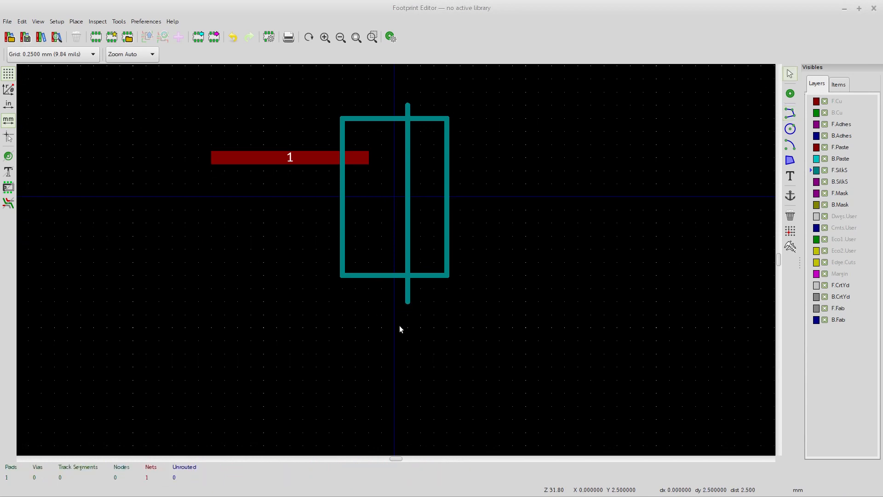
# Set the guide line's thickness to 0.01 mm and its start and end X coordinates to 0.2 mm
pyautogui.doubleClick(407, 243)
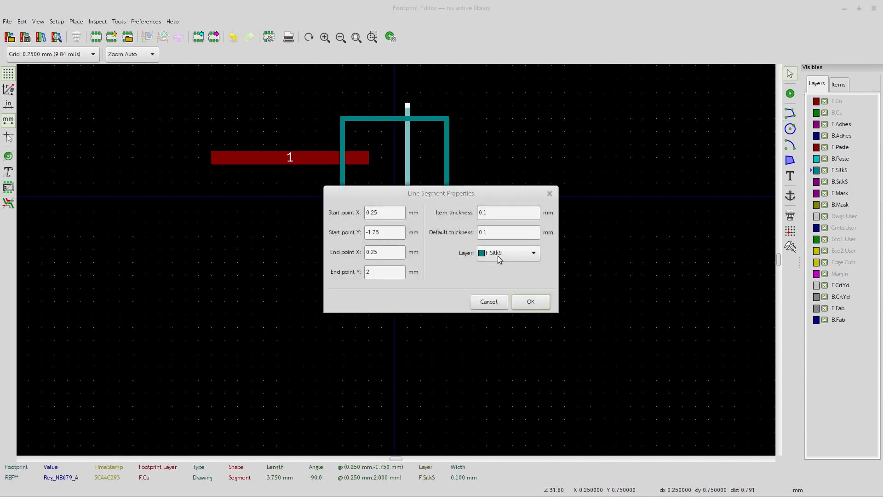
pyautogui.click(501, 212)
pyautogui.press('BackSpace')
pyautogui.write('.01')
pyautogui.moveTo(456, 196); pyautogui.dragTo(614, 150)
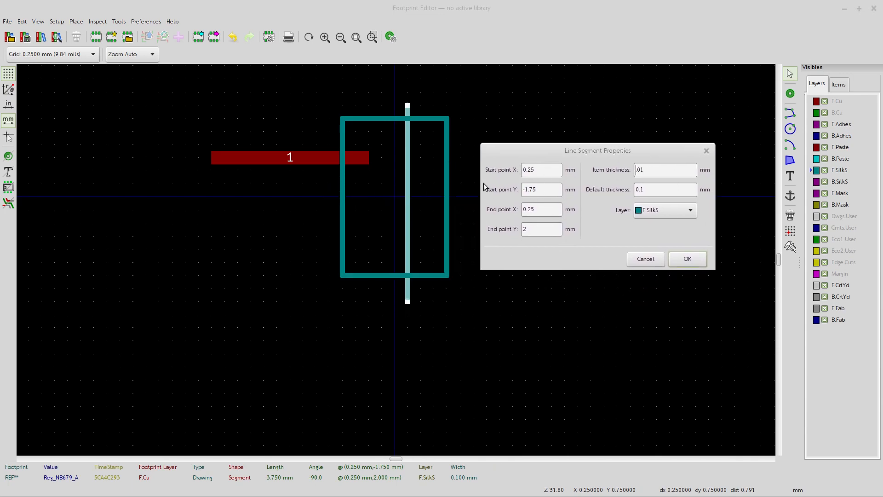
pyautogui.moveTo(553, 173); pyautogui.dragTo(437, 173)
pyautogui.write('.25')
pyautogui.moveTo(547, 209); pyautogui.dragTo(489, 208)
pyautogui.press('BackSpace')
pyautogui.write('.2')
pyautogui.press('Return')
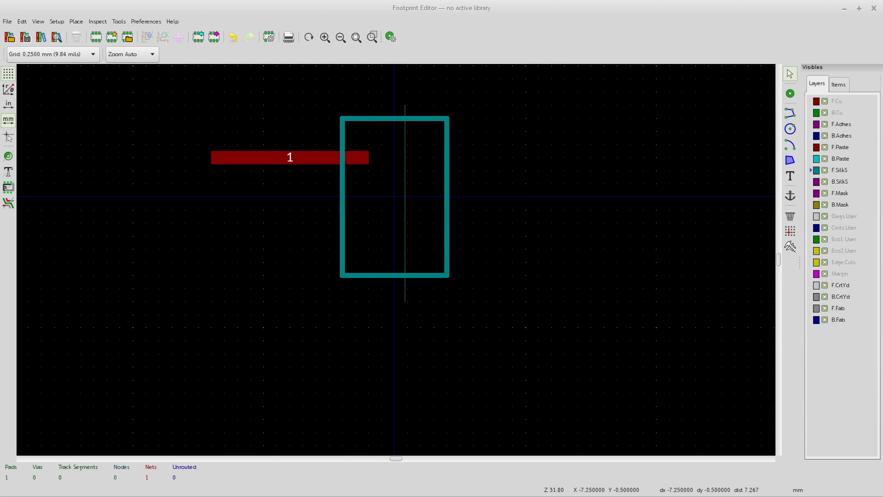
# Recheck the datasheet's bottom view, close it, and give pad 1 a shape offset X of -1.5 mm and X position of 0 mm
pyautogui.moveTo(0, 55); pyautogui.dragTo(336, 35)
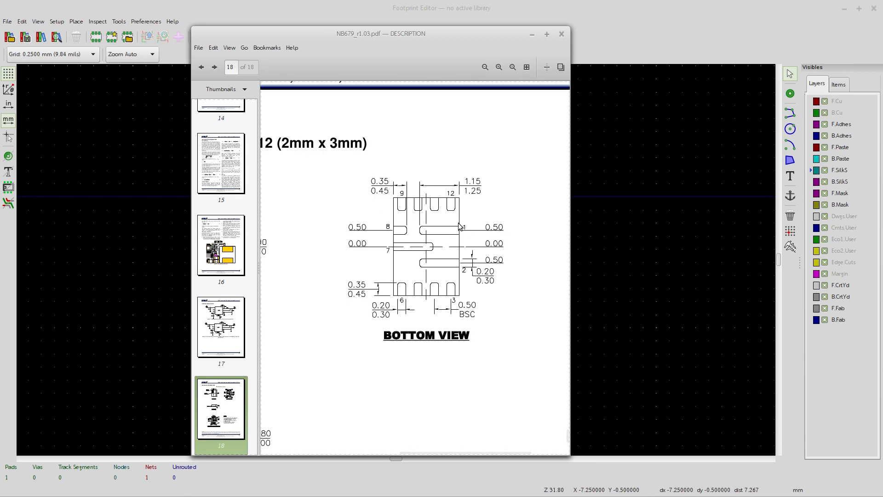
pyautogui.click(561, 35)
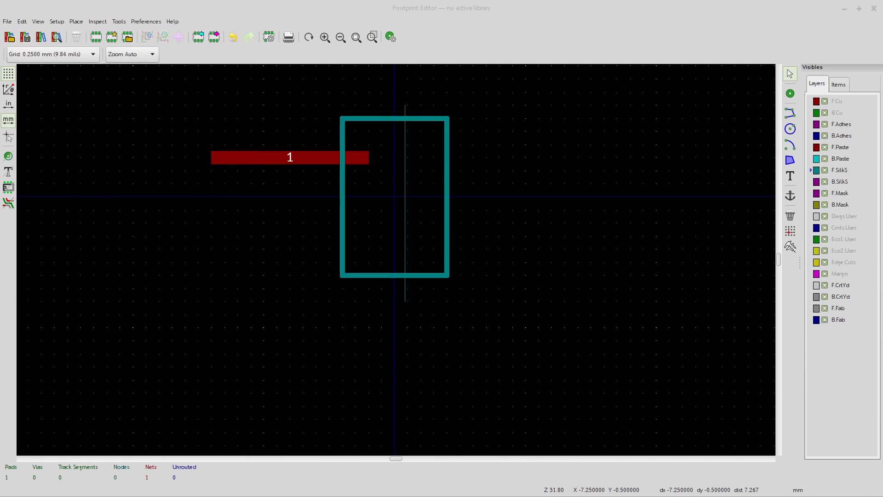
pyautogui.click(286, 156)
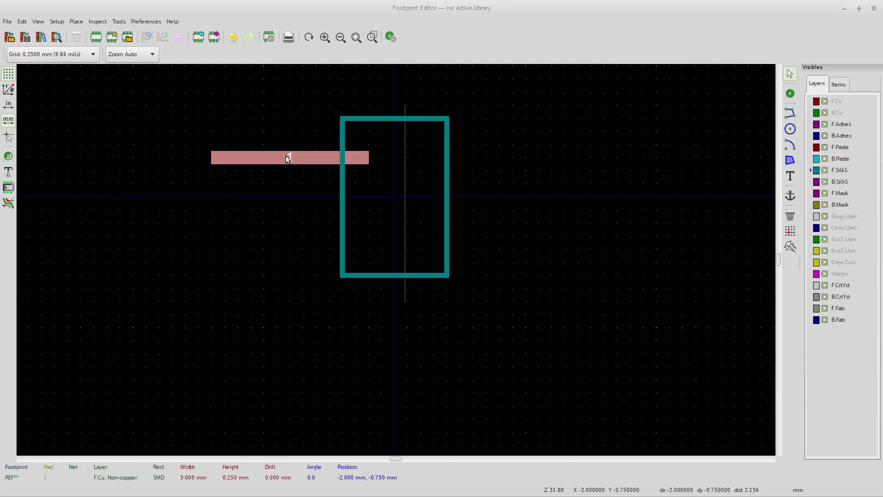
pyautogui.doubleClick(285, 155)
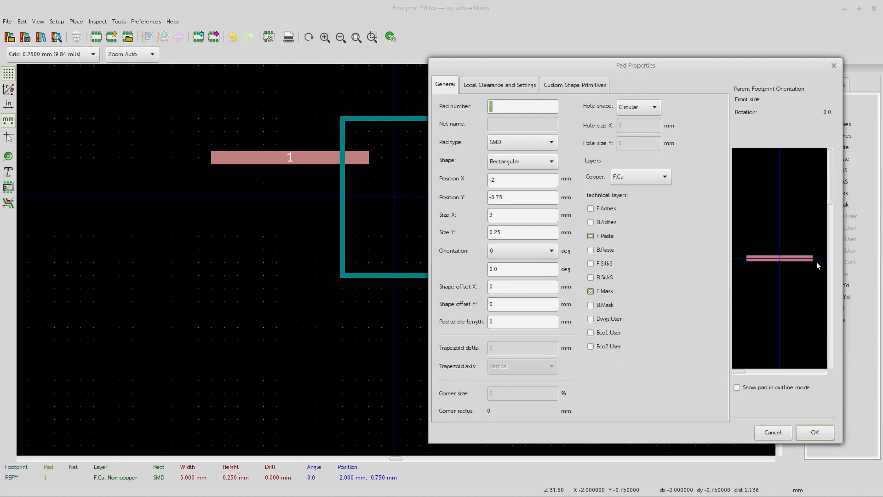
pyautogui.click(498, 287)
pyautogui.write('1')
pyautogui.moveTo(498, 286); pyautogui.dragTo(469, 287)
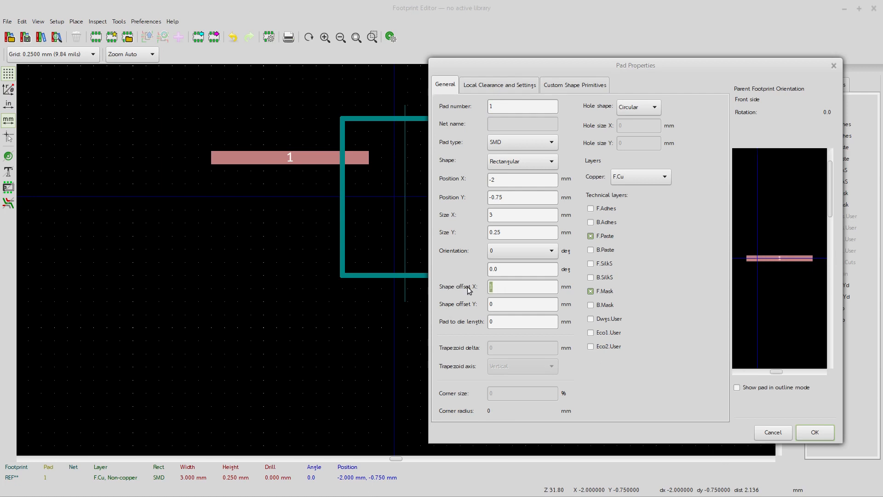
pyautogui.write('-1')
pyautogui.write('.5')
pyautogui.click(506, 177)
pyautogui.write('0')
pyautogui.click(815, 432)
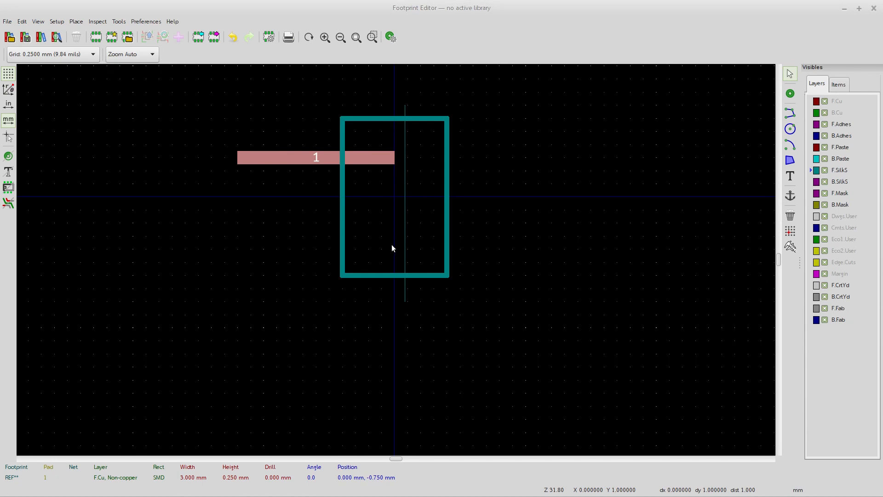
# Set pad 1's X position to 0.2 mm to align its inner end with the guide line, and delete that line
pyautogui.doubleClick(318, 157)
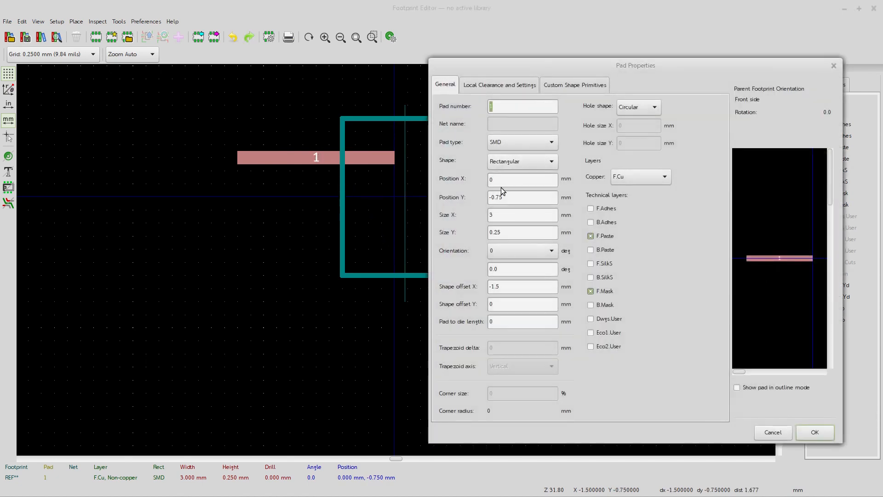
pyautogui.moveTo(503, 180); pyautogui.dragTo(455, 179)
pyautogui.write('.2')
pyautogui.press('Return')
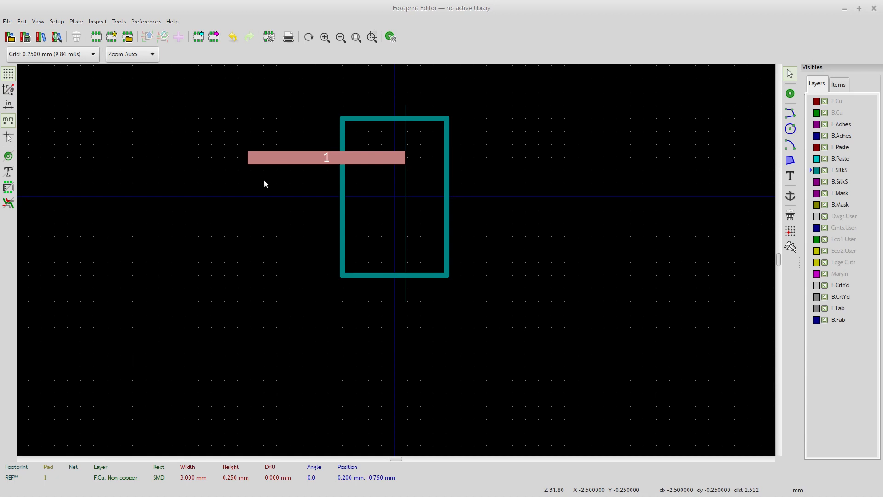
pyautogui.click(405, 237)
pyautogui.press('Delete')
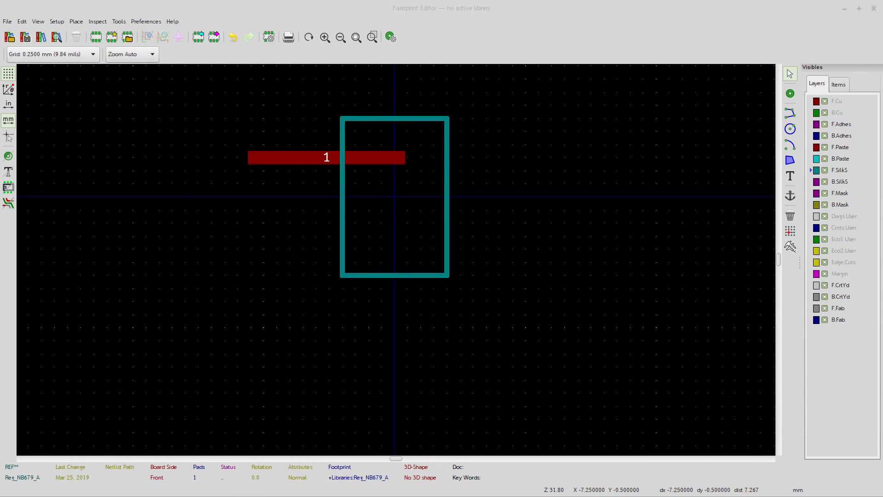
# Check the datasheet's recommended land pattern and set pad 1's Y position to -0.5 mm
pyautogui.moveTo(0, 86); pyautogui.dragTo(635, 31)
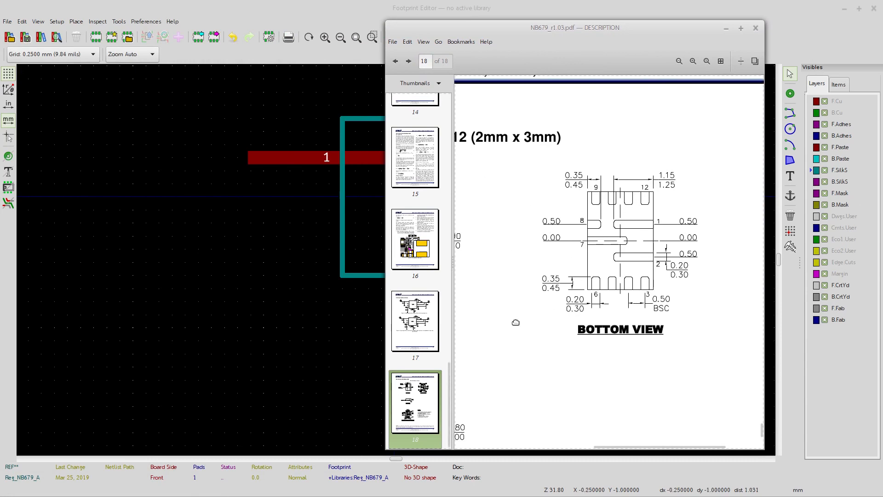
pyautogui.moveTo(511, 322); pyautogui.dragTo(627, 153)
pyautogui.moveTo(531, 264); pyautogui.dragTo(609, 172, button='middle')
pyautogui.moveTo(625, 393)
pyautogui.mouseDown(button='middle')
pyautogui.moveTo(629, 254)
pyautogui.moveTo(614, 331)
pyautogui.mouseUp(button='middle')
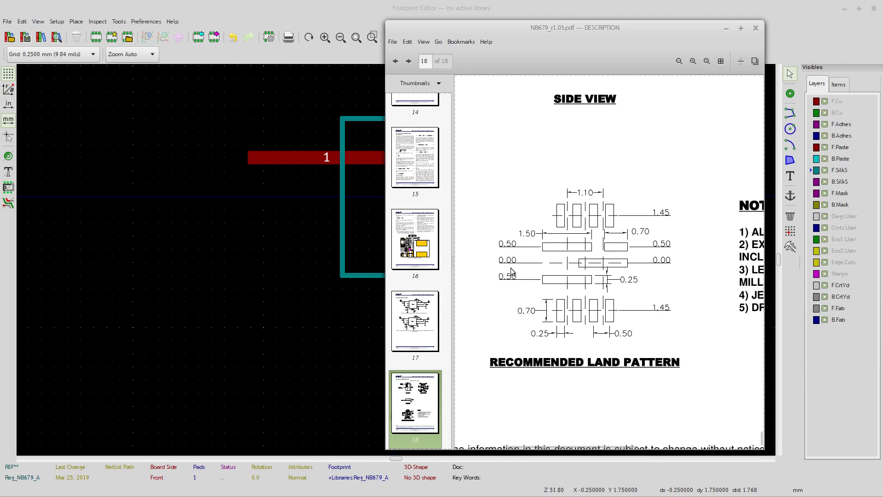
pyautogui.click(310, 156)
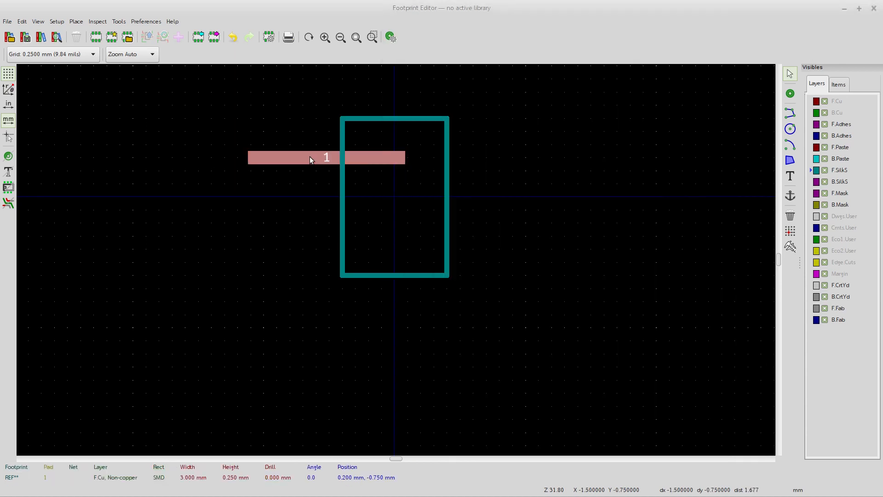
pyautogui.doubleClick(309, 156)
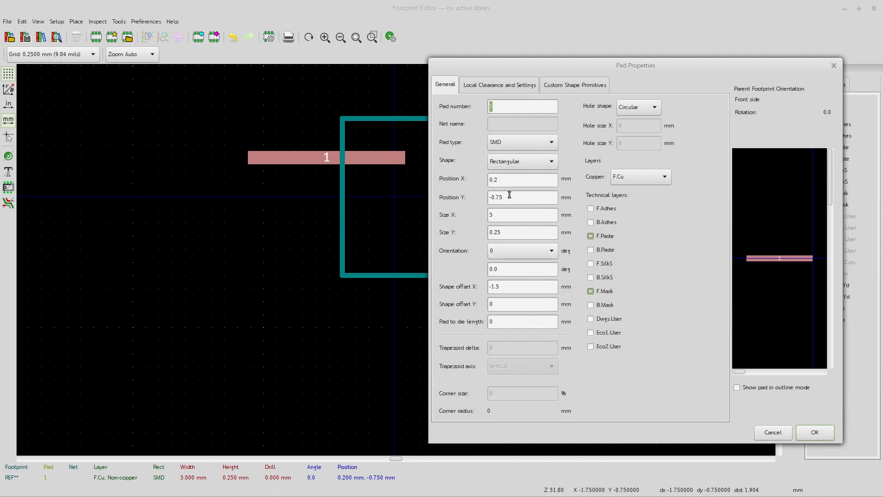
pyautogui.moveTo(518, 198); pyautogui.dragTo(427, 197)
pyautogui.write('-0.5')
pyautogui.press('Return')
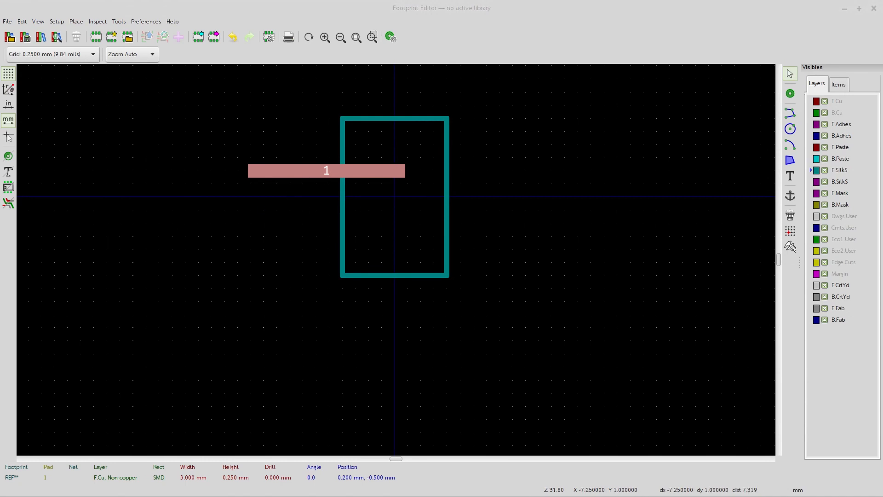
# Recheck the land pattern, duplicate pad 1 and drop the copy below it at X -0.5 mm, Y 0.75 mm
pyautogui.hotkey('alt', 'Tab')
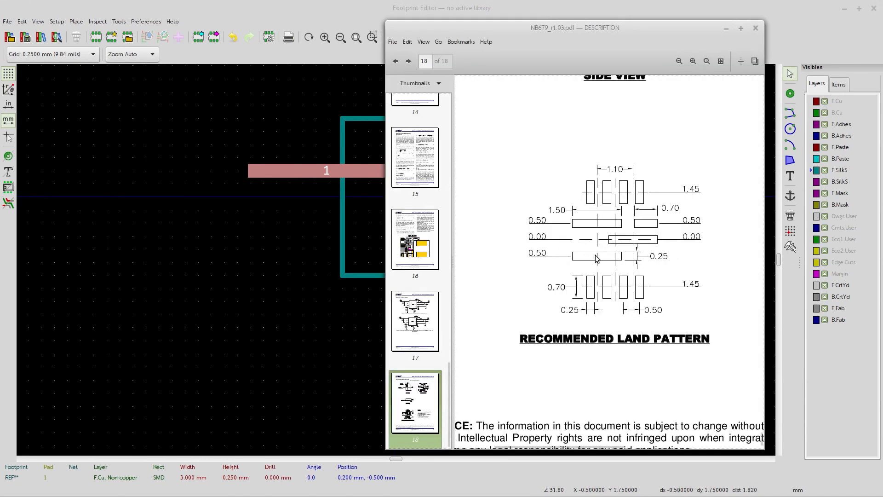
pyautogui.click(264, 257)
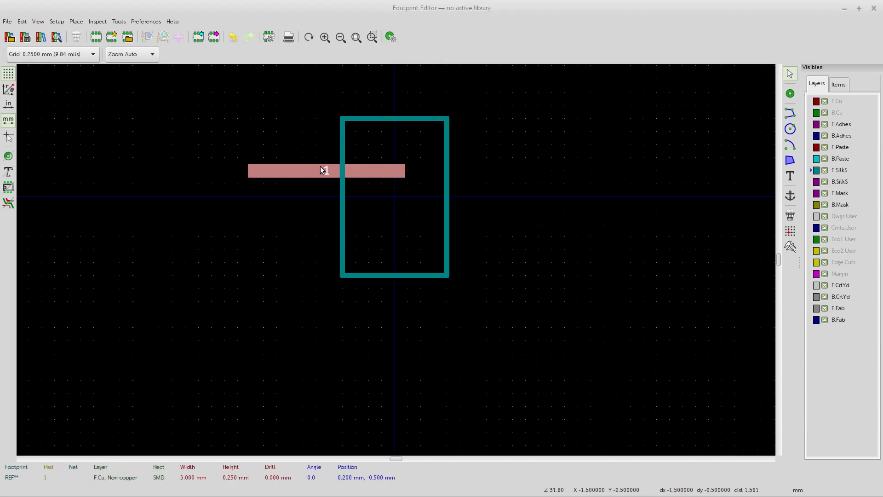
pyautogui.hotkey('ctrl', 'd')
pyautogui.click(377, 236)
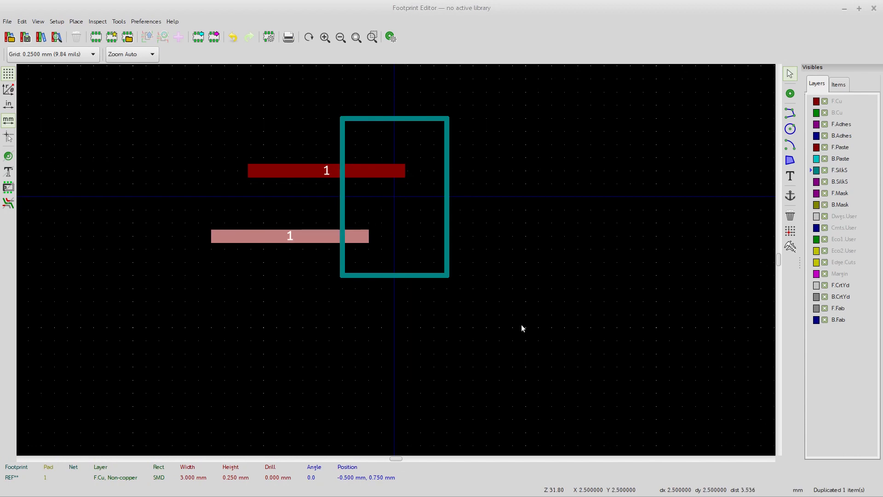
# Look up the item duplication commands in the hotkeys list and close it
pyautogui.hotkey('ctrl', 'F1')
pyautogui.moveTo(587, 175); pyautogui.dragTo(529, 83)
pyautogui.scroll(-6, 605, 221)
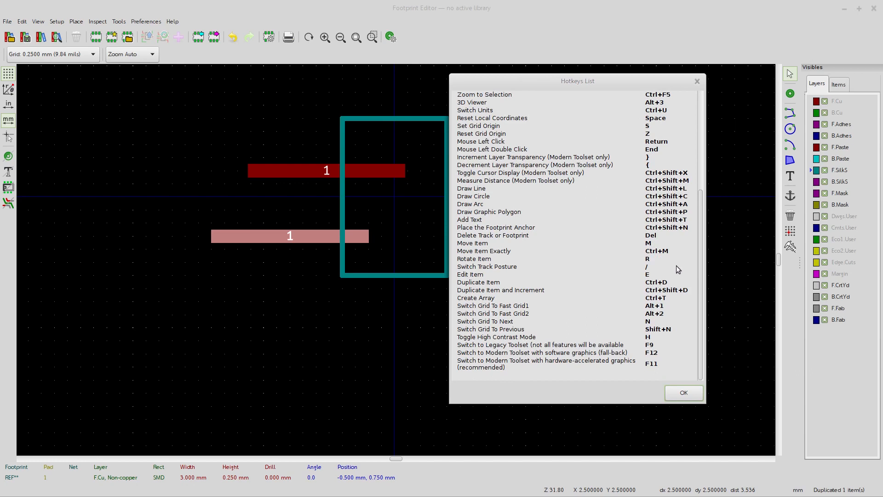
pyautogui.click(684, 393)
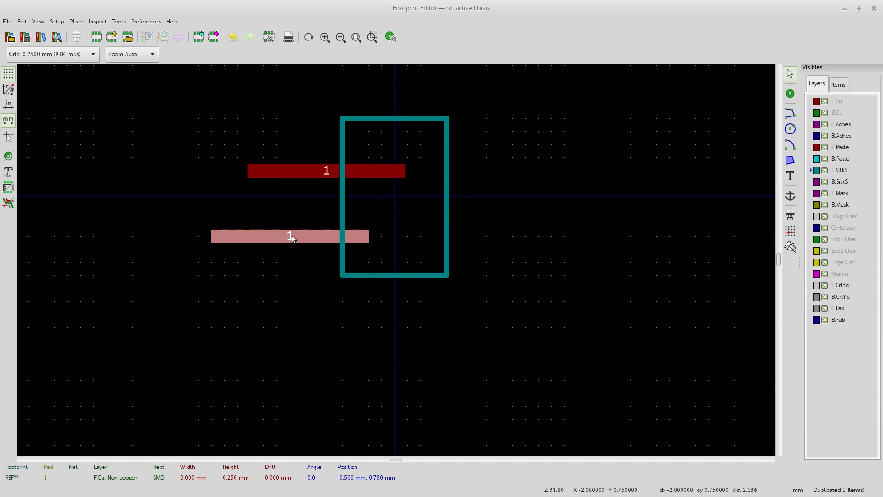
# Set the lower duplicated pad's position to X 0.2 mm and Y 0.5 mm
pyautogui.press('e')
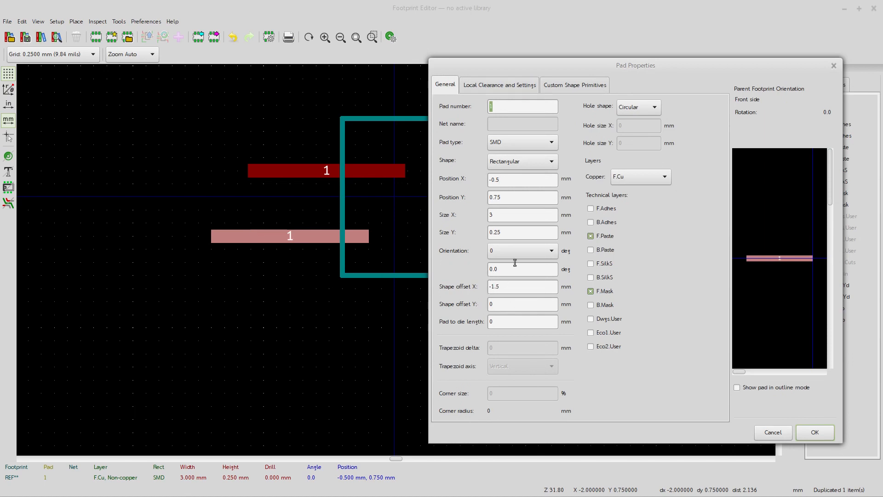
pyautogui.moveTo(512, 183); pyautogui.dragTo(452, 185)
pyautogui.write('2')
pyautogui.moveTo(512, 198); pyautogui.dragTo(483, 189)
pyautogui.write('0.5')
pyautogui.press('Return')
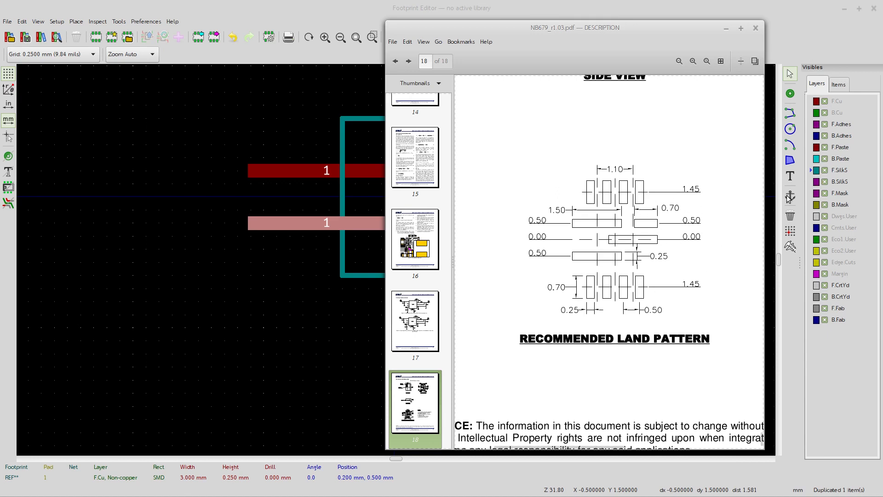
# Duplicate the lower pad and place the copy outside the outline at X 4.5 mm, Y -0.5 mm
pyautogui.click(174, 230)
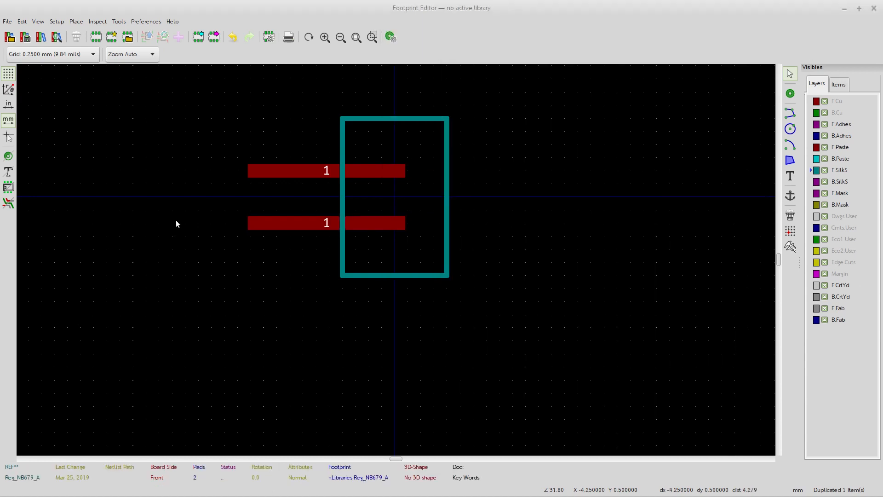
pyautogui.click(303, 222)
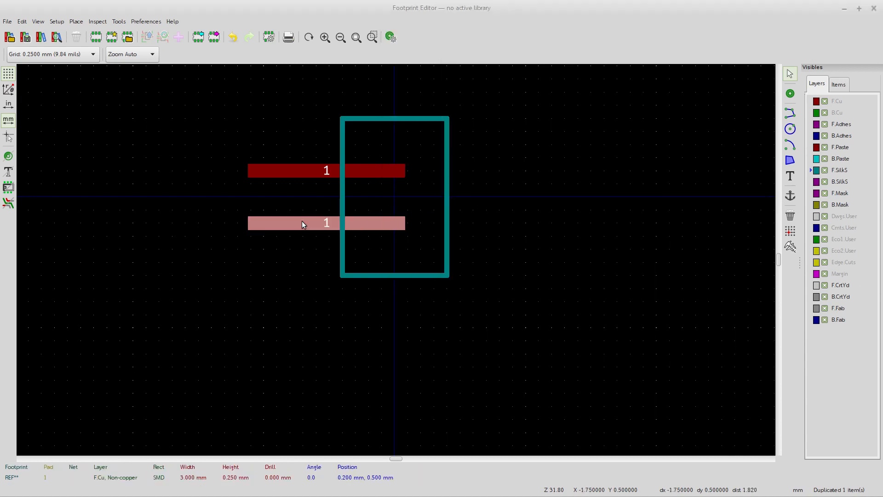
pyautogui.hotkey('ctrl', 'd')
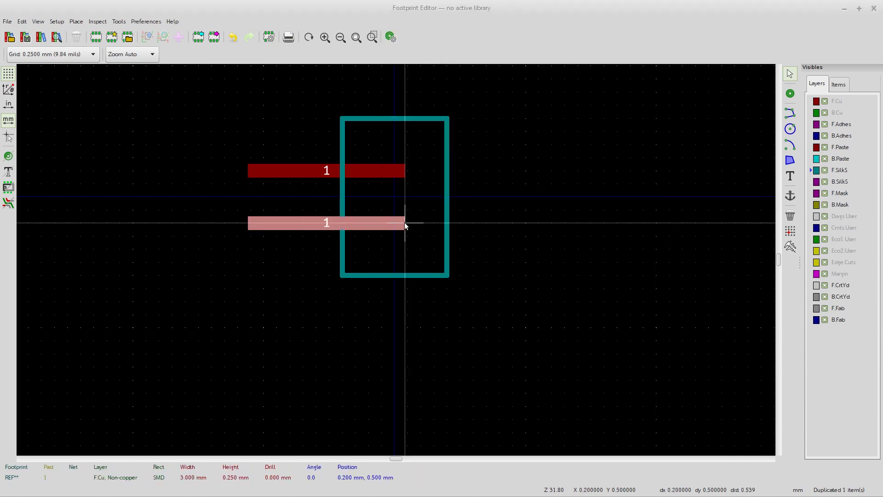
pyautogui.click(631, 171)
# Set the new pad's size X to 2.2 mm and its shape offset X to 1.1 mm
pyautogui.doubleClick(562, 170)
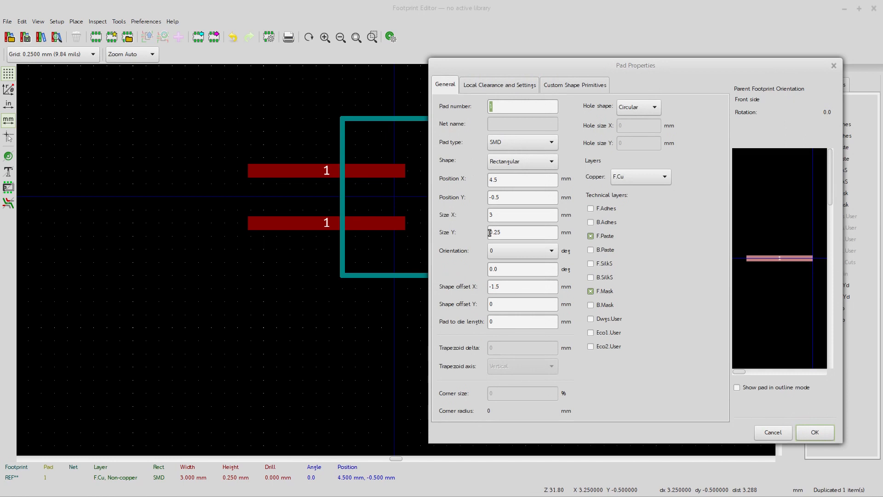
pyautogui.moveTo(498, 210); pyautogui.dragTo(480, 213)
pyautogui.write('2.2')
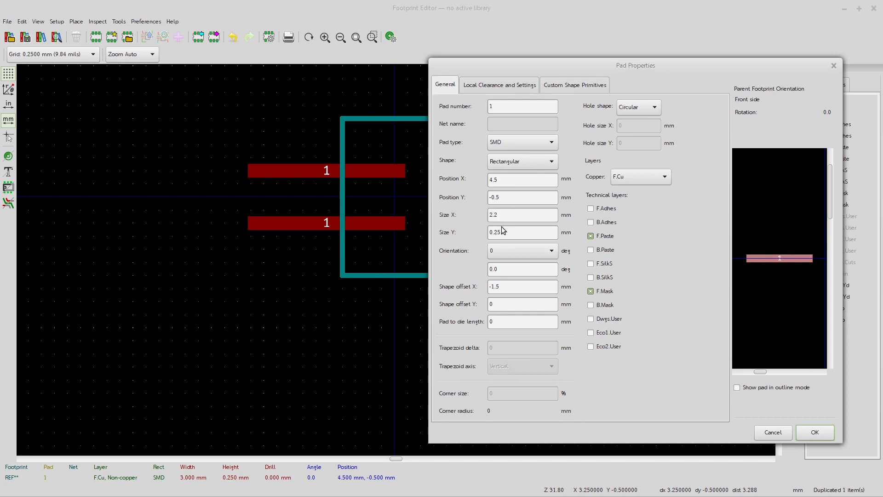
pyautogui.click(511, 287)
pyautogui.write('10.1')
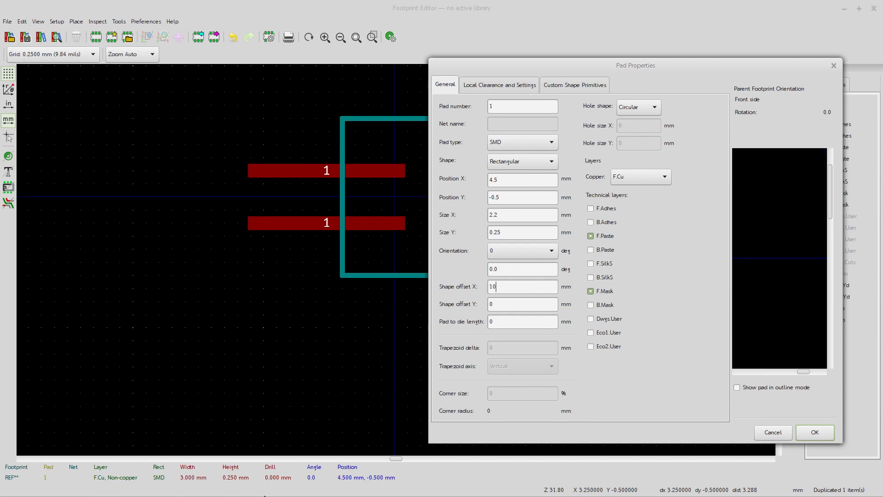
pyautogui.press('BackSpace')
pyautogui.press('BackSpace')
pyautogui.write('1.1')
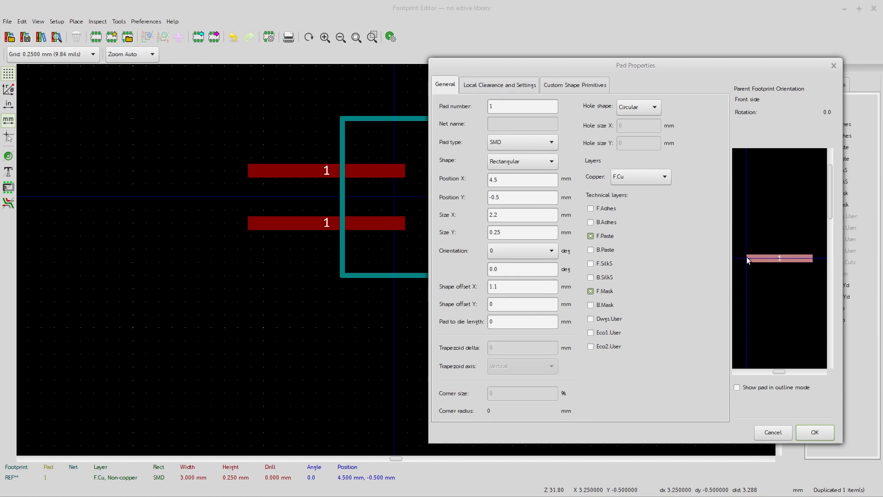
pyautogui.click(814, 432)
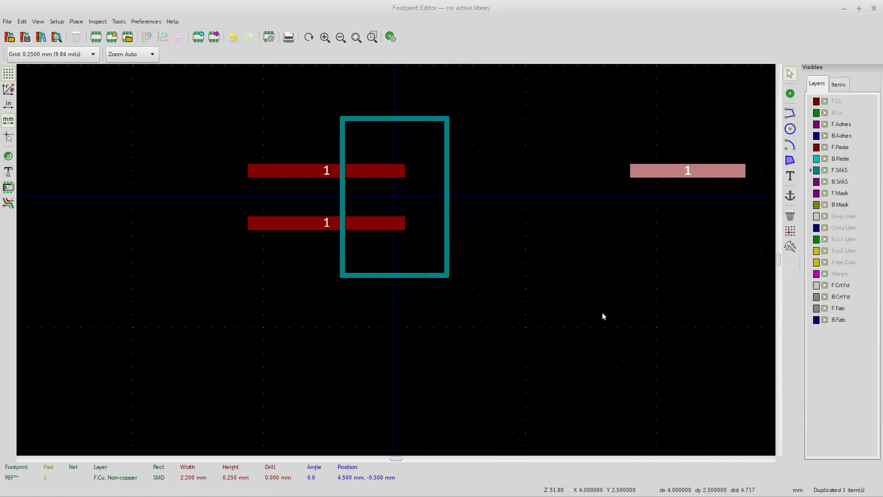
# Examine the datasheet's land pattern and bottom view for the position of pad 8's inner end
pyautogui.hotkey('alt', 'Tab')
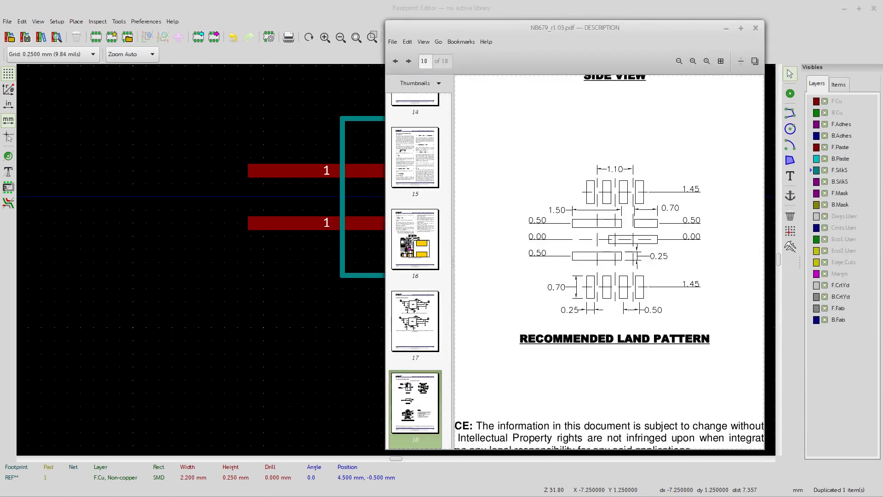
pyautogui.scroll(-1, 656, 236)
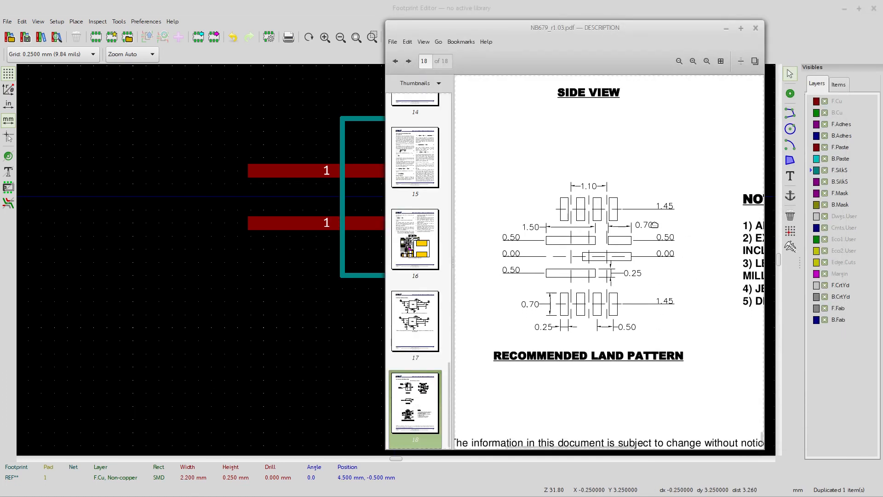
pyautogui.moveTo(696, 185)
pyautogui.mouseDown(button='middle')
pyautogui.moveTo(578, 314)
pyautogui.moveTo(673, 195)
pyautogui.moveTo(579, 366)
pyautogui.mouseUp(button='middle')
pyautogui.moveTo(656, 218); pyautogui.dragTo(648, 257, button='middle')
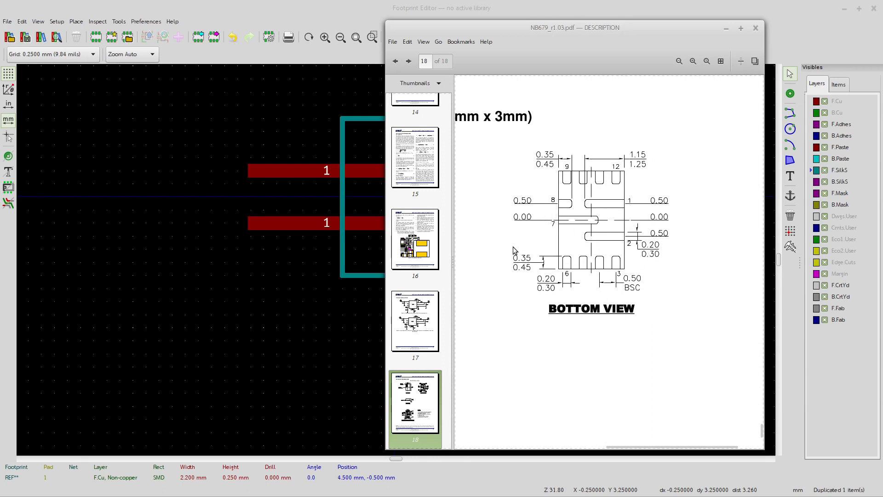
pyautogui.moveTo(489, 381); pyautogui.dragTo(494, 380, button='middle')
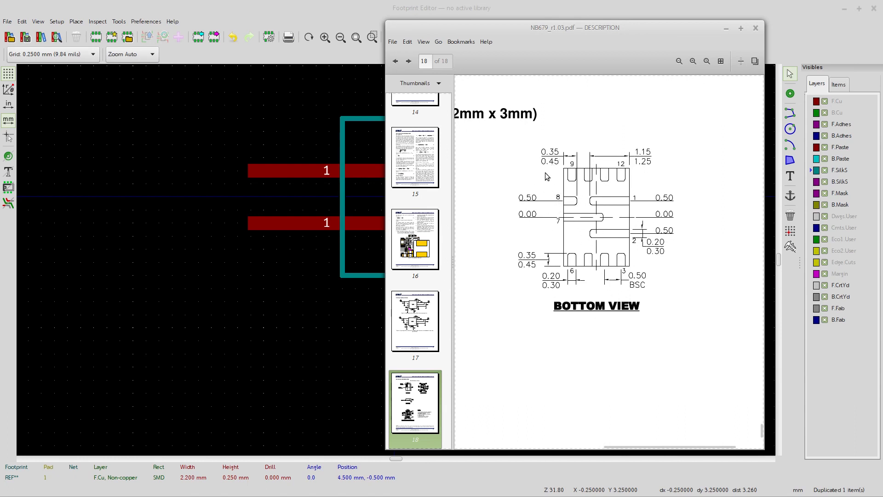
pyautogui.moveTo(548, 285)
pyautogui.mouseDown()
pyautogui.moveTo(620, 195)
pyautogui.moveTo(575, 292)
pyautogui.mouseUp()
pyautogui.click(276, 340)
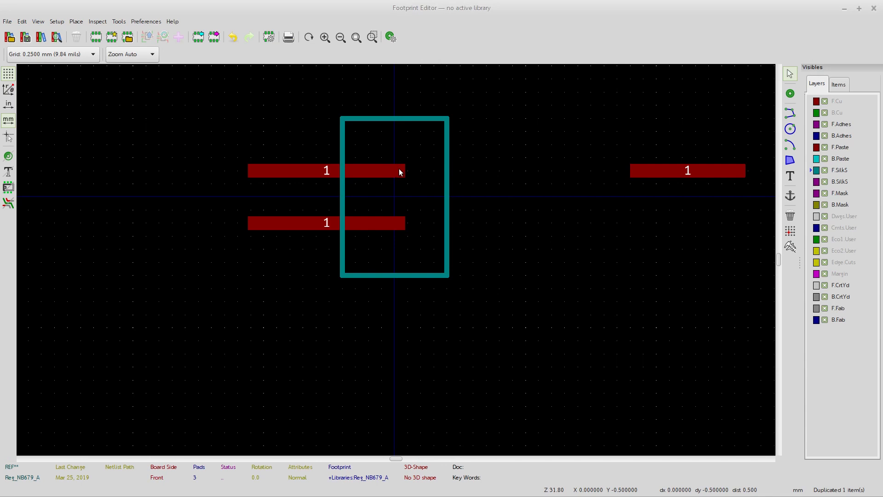
# Set the 2.2 mm long pad's X position to 0.6 mm and recheck its properties
pyautogui.click(687, 173)
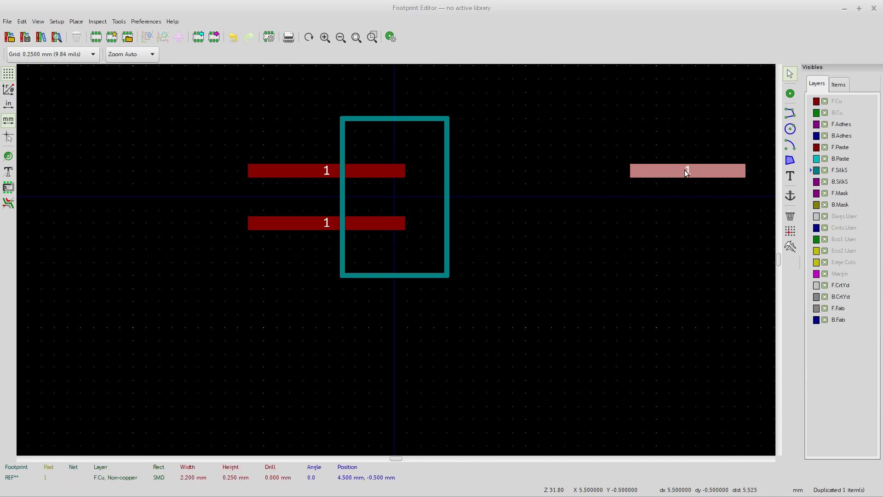
pyautogui.doubleClick(685, 172)
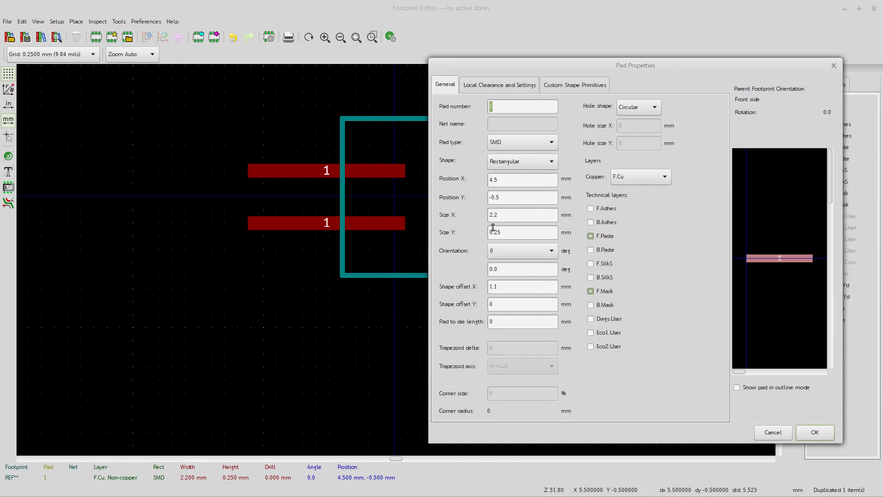
pyautogui.moveTo(509, 214); pyautogui.dragTo(460, 212)
pyautogui.moveTo(508, 180); pyautogui.dragTo(447, 183)
pyautogui.write('0.6')
pyautogui.press('Return')
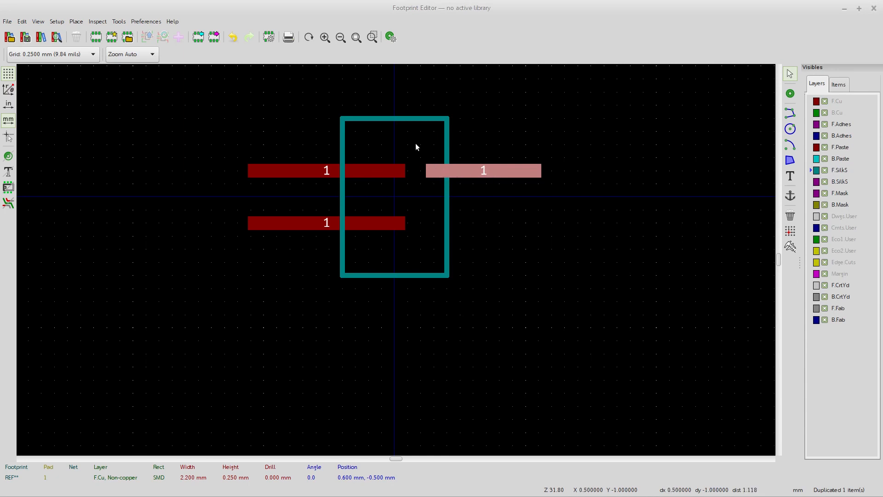
pyautogui.doubleClick(484, 170)
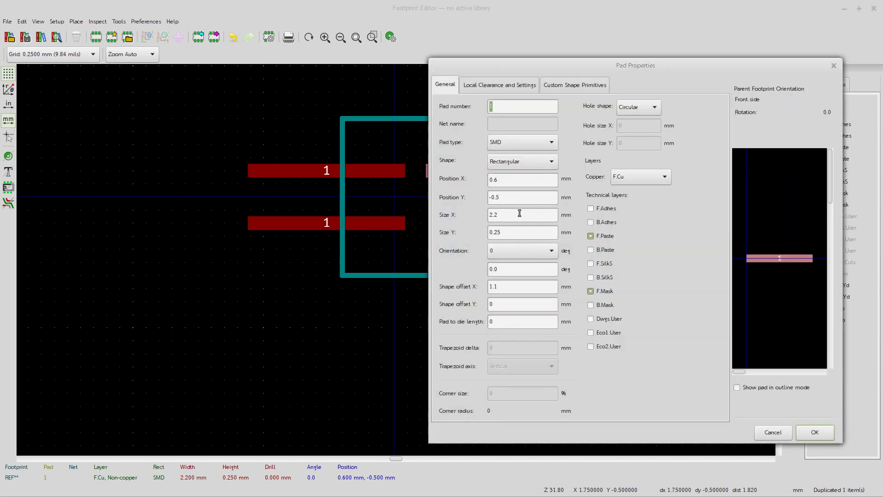
pyautogui.click(807, 432)
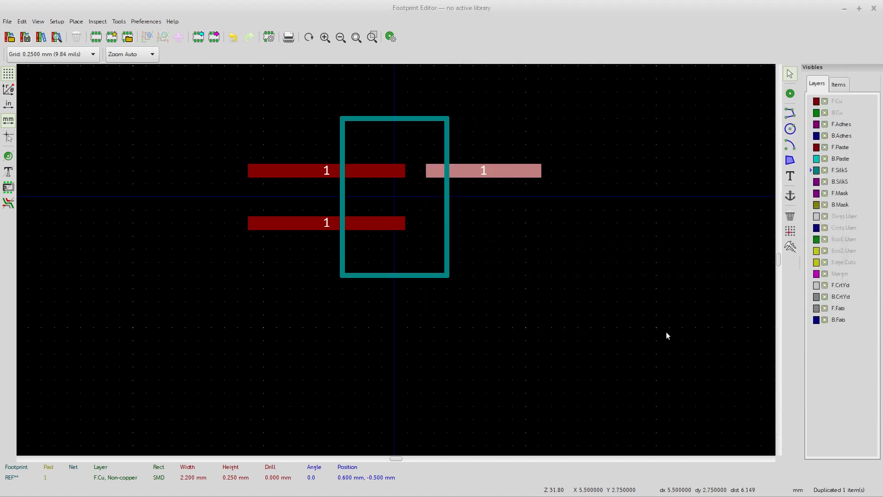
# Duplicate the 2.2 mm long pad and place the copy below it at X 1.75 mm, Y 0.5 mm
pyautogui.click(504, 207)
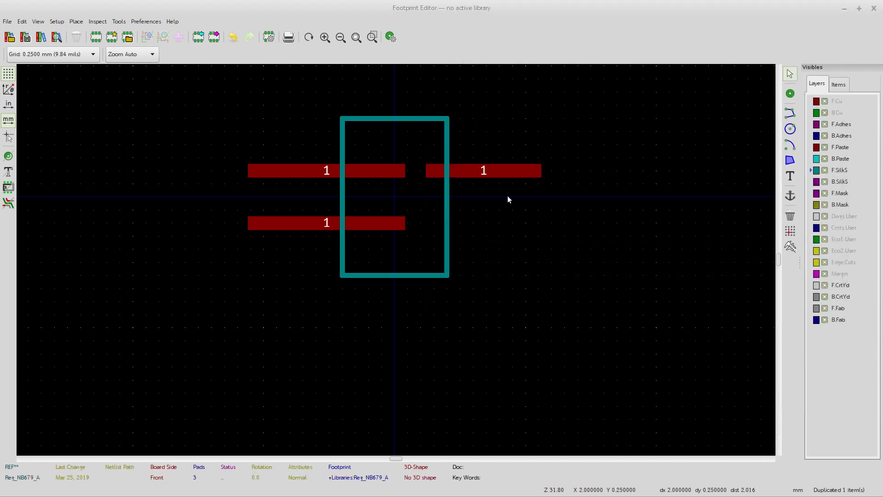
pyautogui.click(498, 171)
pyautogui.hotkey('ctrl', 'd')
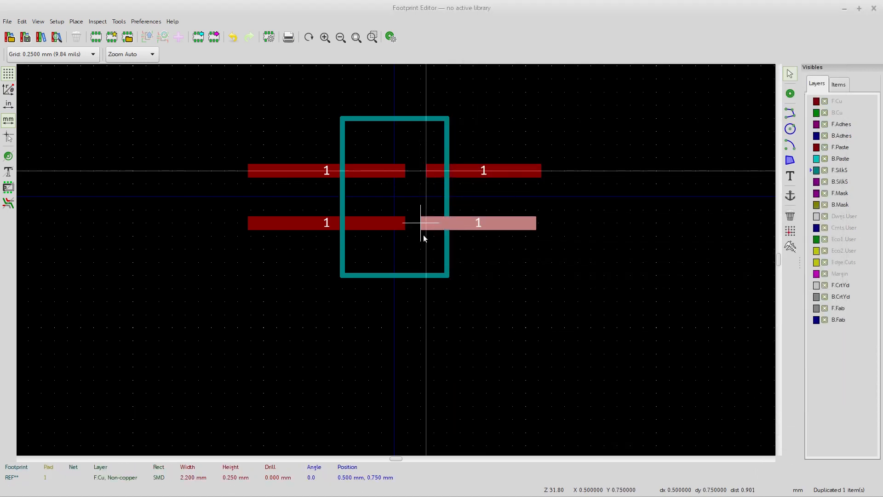
pyautogui.click(487, 222)
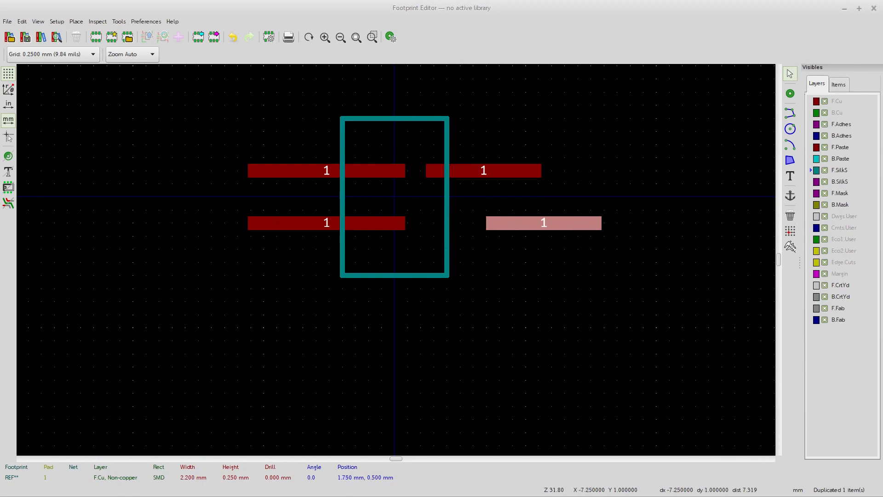
# Examine the datasheet's recommended land pattern and bottom view for the dimensions and position of the middle pad 7
pyautogui.hotkey('alt', 'Tab')
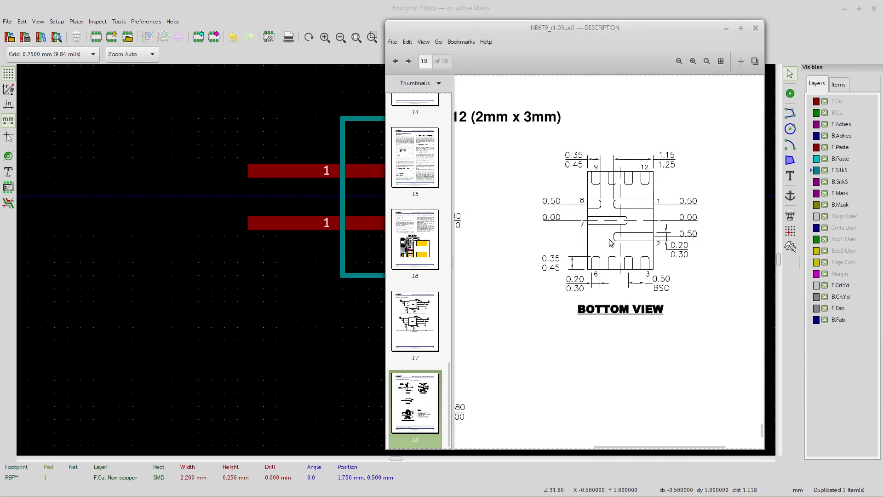
pyautogui.moveTo(521, 342); pyautogui.dragTo(630, 194)
pyautogui.moveTo(630, 195); pyautogui.dragTo(649, 145, button='middle')
pyautogui.moveTo(623, 283)
pyautogui.mouseDown(button='middle')
pyautogui.moveTo(620, 209)
pyautogui.moveTo(607, 207)
pyautogui.mouseUp(button='middle')
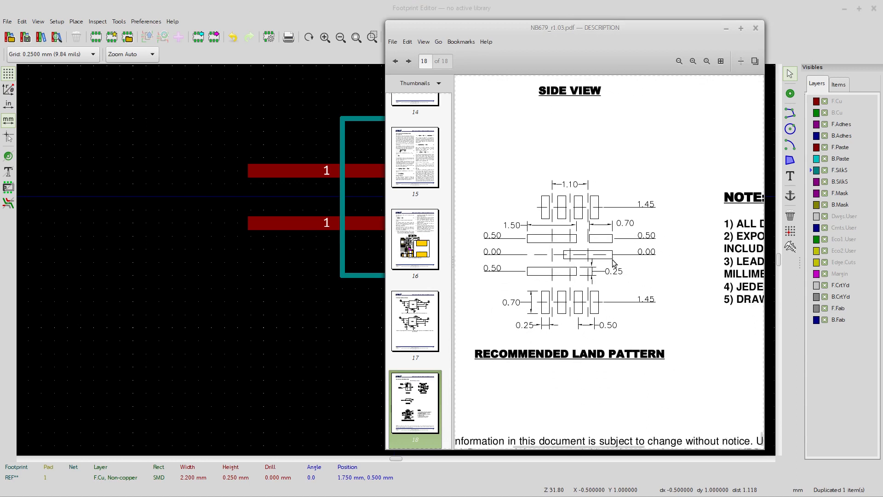
pyautogui.moveTo(612, 261); pyautogui.dragTo(602, 275, button='middle')
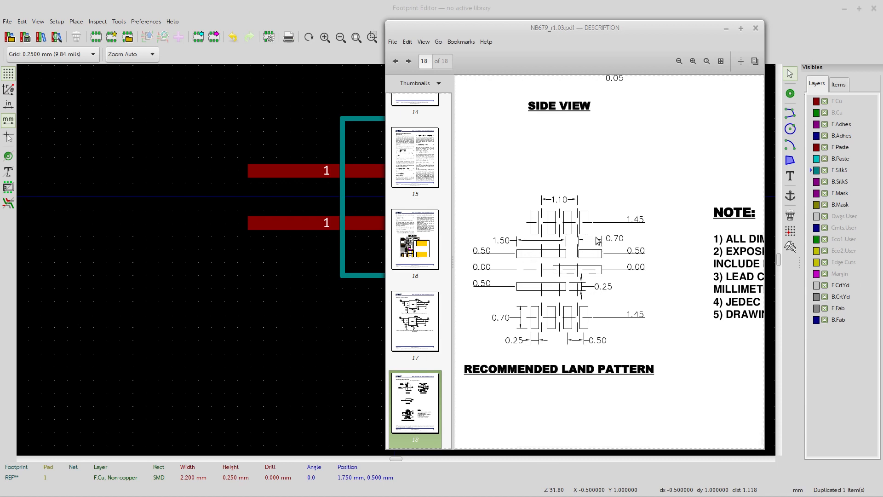
pyautogui.moveTo(642, 199)
pyautogui.mouseDown()
pyautogui.moveTo(577, 257)
pyautogui.moveTo(476, 312)
pyautogui.mouseUp()
pyautogui.moveTo(680, 184)
pyautogui.mouseDown()
pyautogui.moveTo(574, 424)
pyautogui.moveTo(635, 435)
pyautogui.mouseUp()
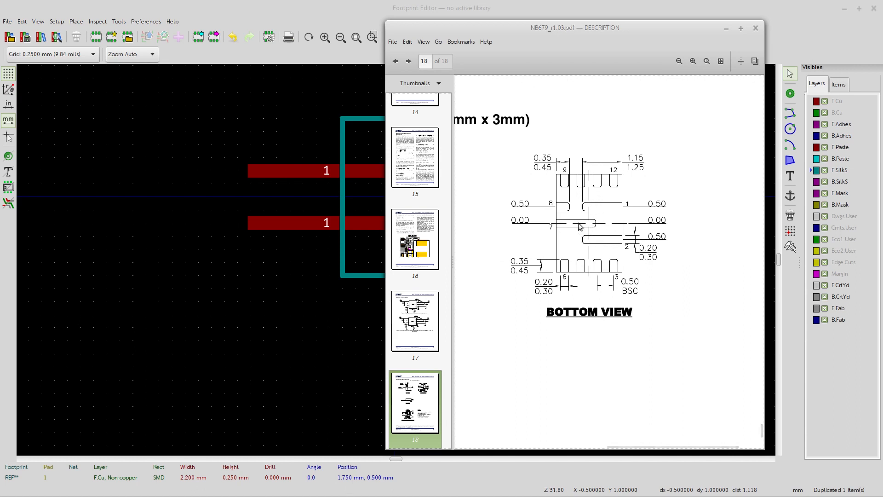
# Discard the 2.2 mm long copy and duplicate the lower 3 mm long pad, placing the copy at X 3.75 mm, Y 0.5 mm
pyautogui.click(281, 268)
pyautogui.press('Escape')
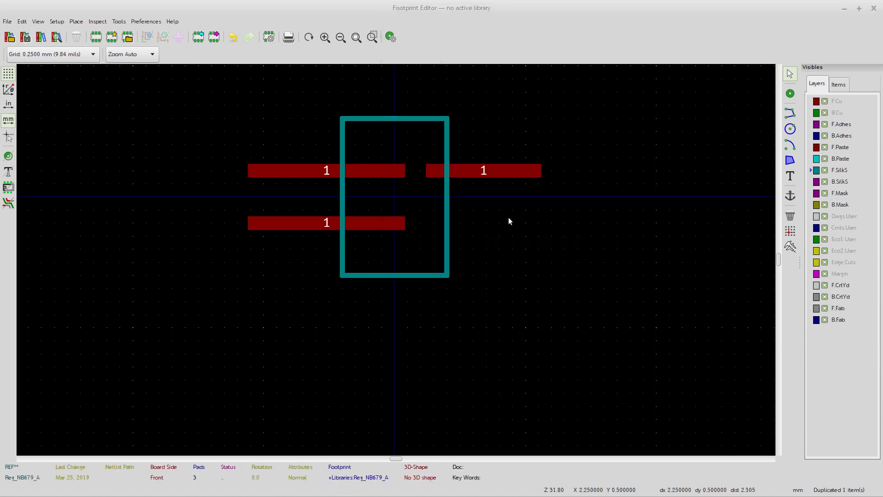
pyautogui.click(280, 223)
pyautogui.hotkey('ctrl', 'd')
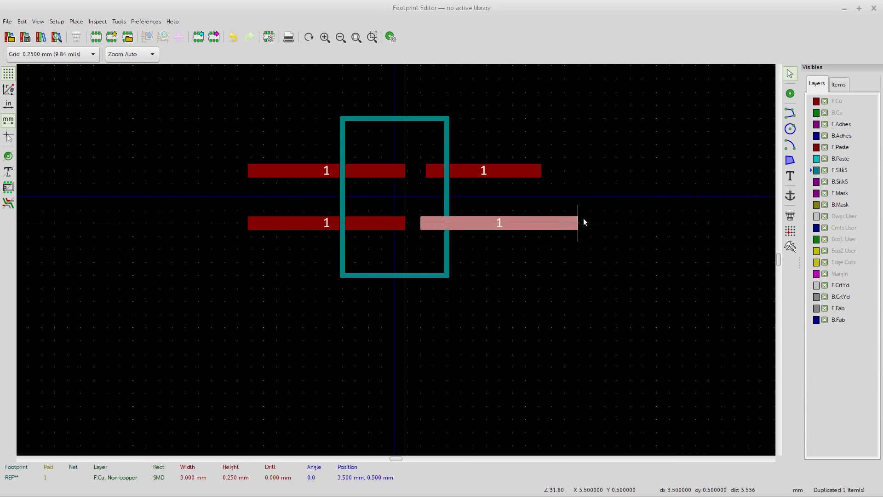
pyautogui.hotkey('alt', 'Tab')
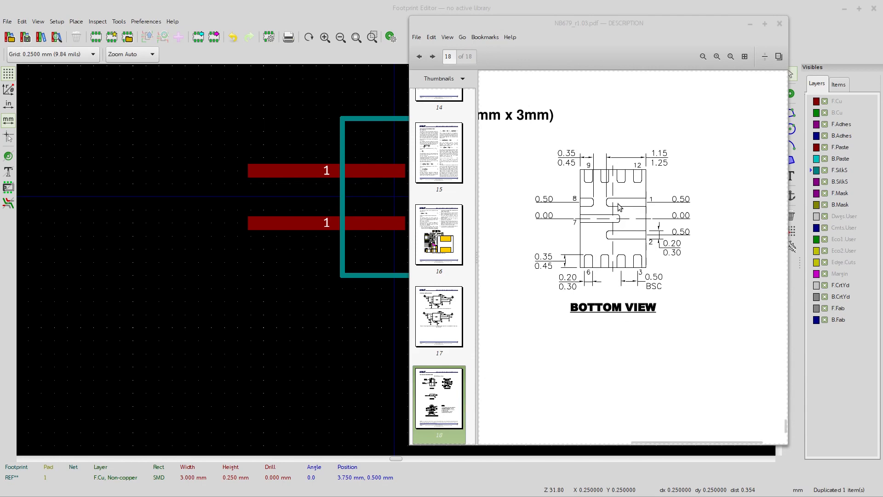
pyautogui.click(260, 330)
pyautogui.click(511, 224)
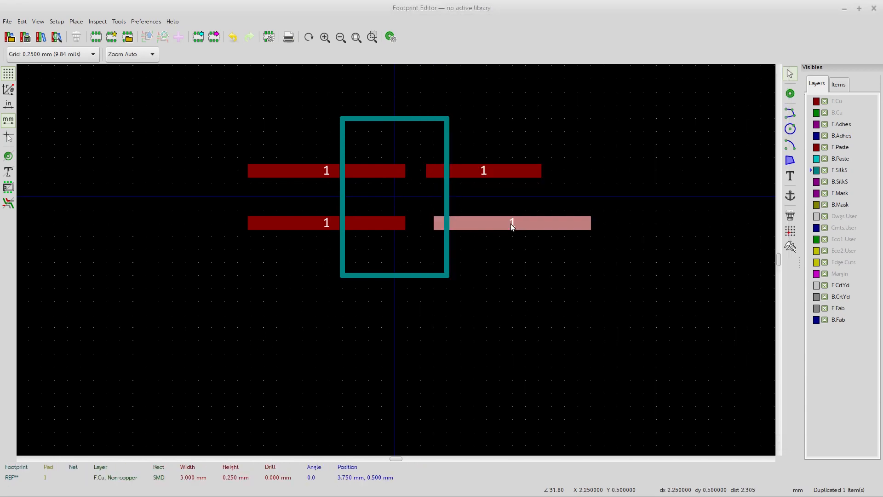
# Set the shape offset X of the duplicated 3 mm long pad to 1.5 mm
pyautogui.press('e')
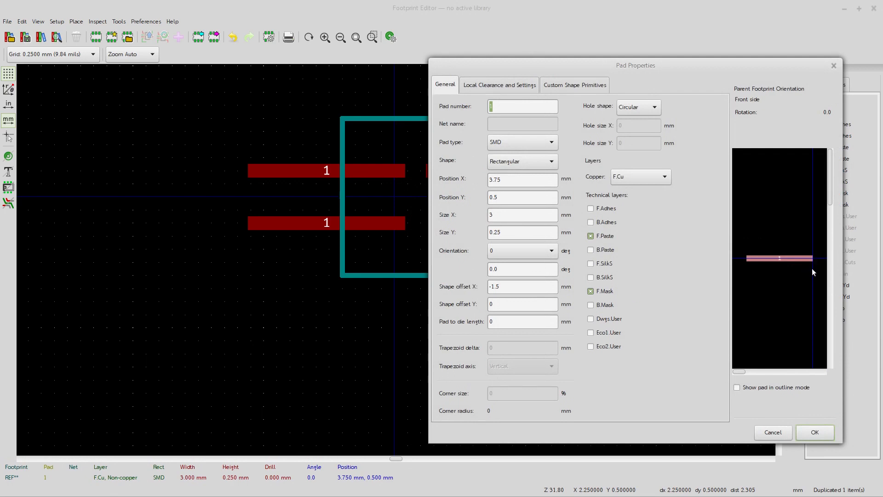
pyautogui.click(491, 286)
pyautogui.press('BackSpace')
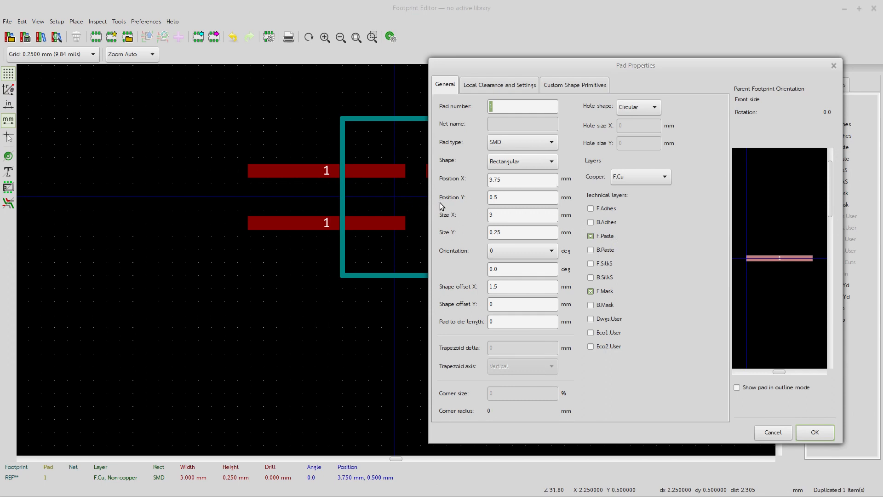
# Set the duplicated 3 mm long pad's position to X -0.2 mm, Y 0 mm and apply it
pyautogui.click(508, 196)
pyautogui.write('0')
pyautogui.hotkey('shift', 'Tab')
pyautogui.click(762, 261)
pyautogui.click(494, 179)
pyautogui.write('-.2')
pyautogui.press('Return')
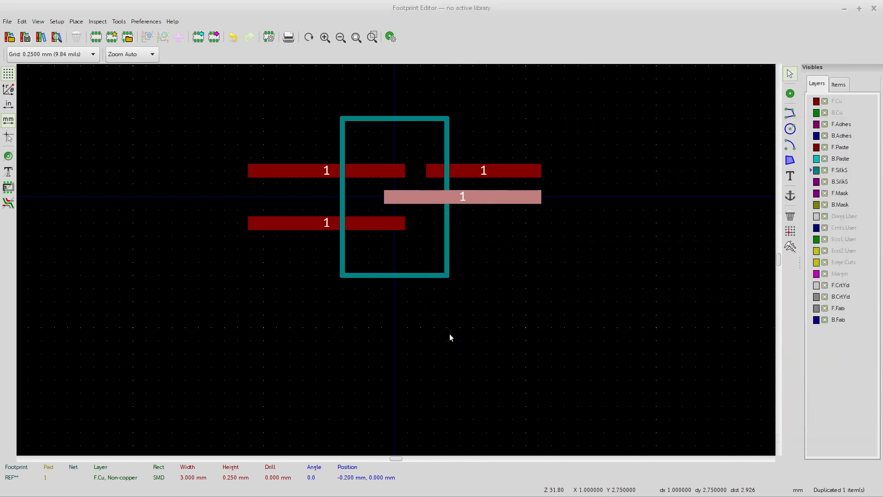
pyautogui.click(499, 262)
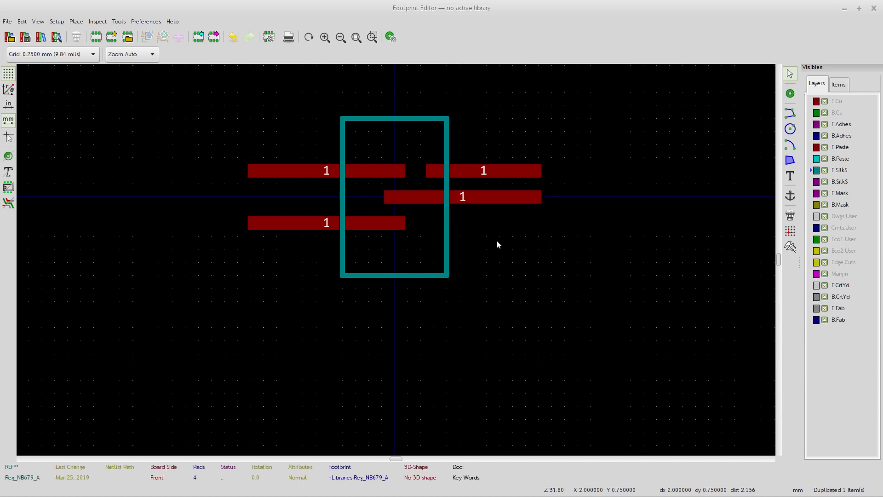
# Examine the datasheet's land pattern and bottom view for the size and position of the vertical pads along the short edges
pyautogui.hotkey('alt', 'Tab')
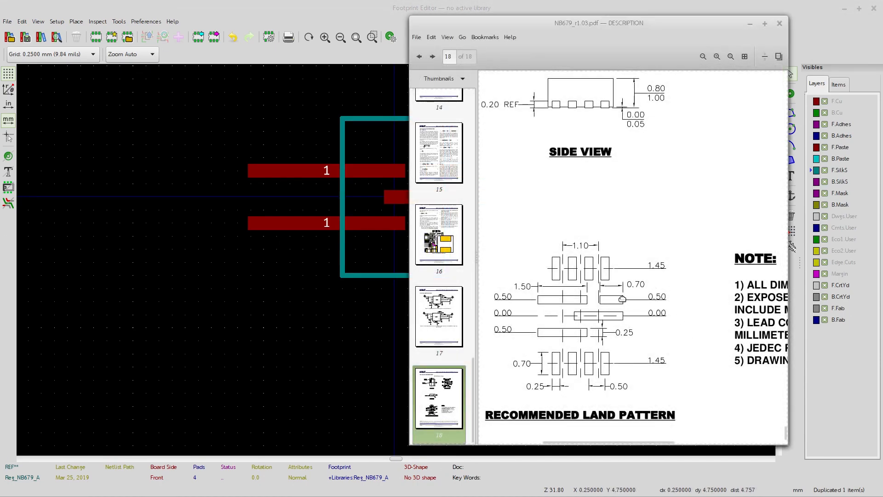
pyautogui.moveTo(622, 299); pyautogui.dragTo(660, 253)
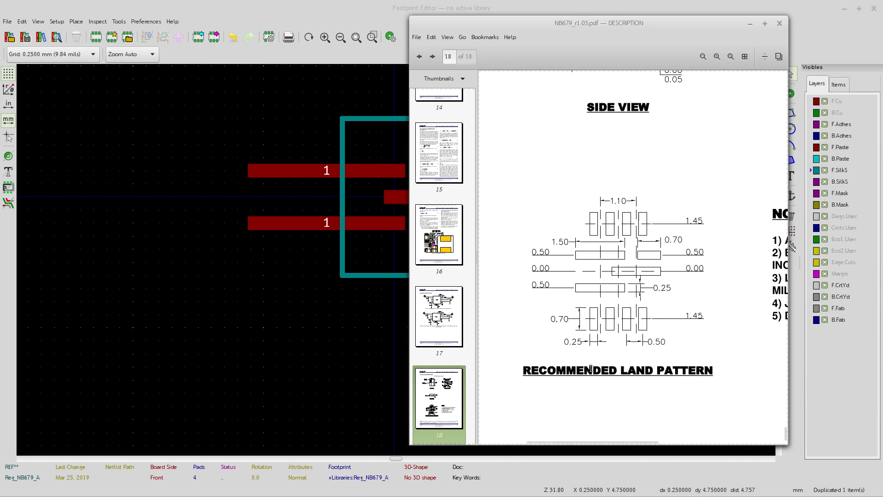
pyautogui.moveTo(701, 154)
pyautogui.mouseDown(button='middle')
pyautogui.moveTo(525, 311)
pyautogui.moveTo(674, 246)
pyautogui.moveTo(682, 327)
pyautogui.moveTo(715, 314)
pyautogui.mouseUp(button='middle')
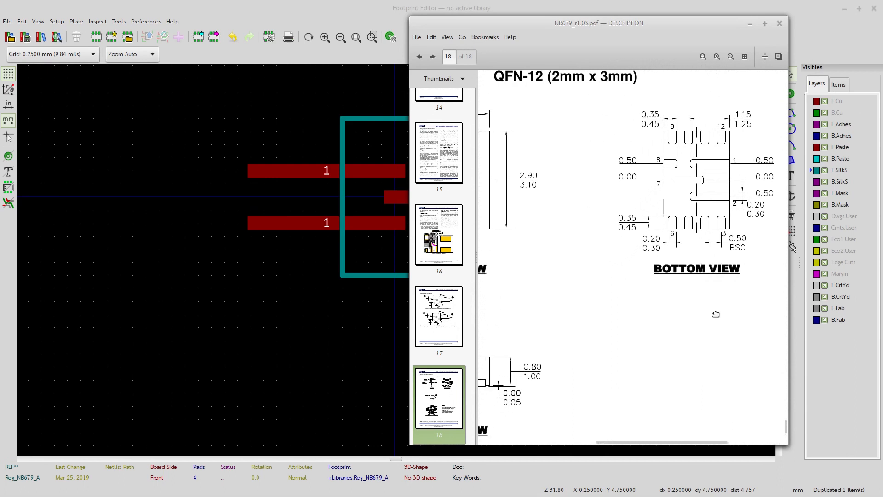
pyautogui.moveTo(716, 314); pyautogui.dragTo(720, 309)
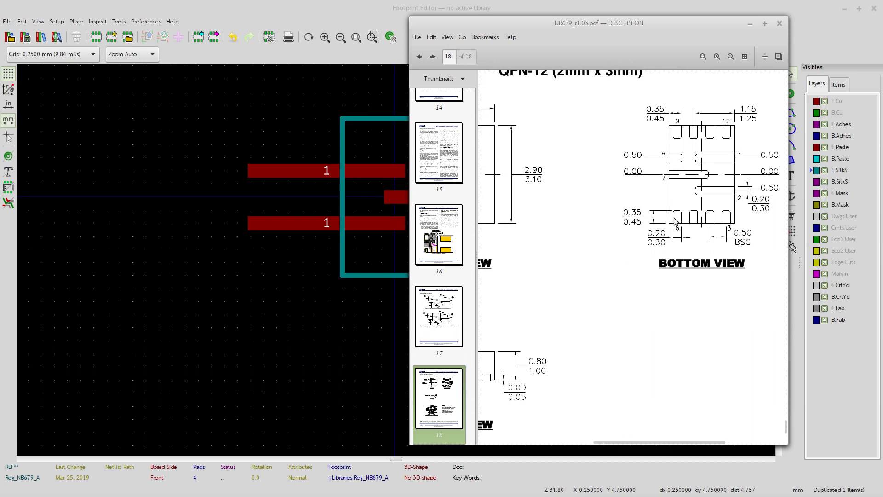
pyautogui.moveTo(608, 260); pyautogui.dragTo(690, 159)
pyautogui.moveTo(690, 159); pyautogui.dragTo(708, 145, button='middle')
pyautogui.moveTo(631, 313); pyautogui.dragTo(735, 144, button='middle')
pyautogui.moveTo(700, 208); pyautogui.dragTo(673, 168, button='middle')
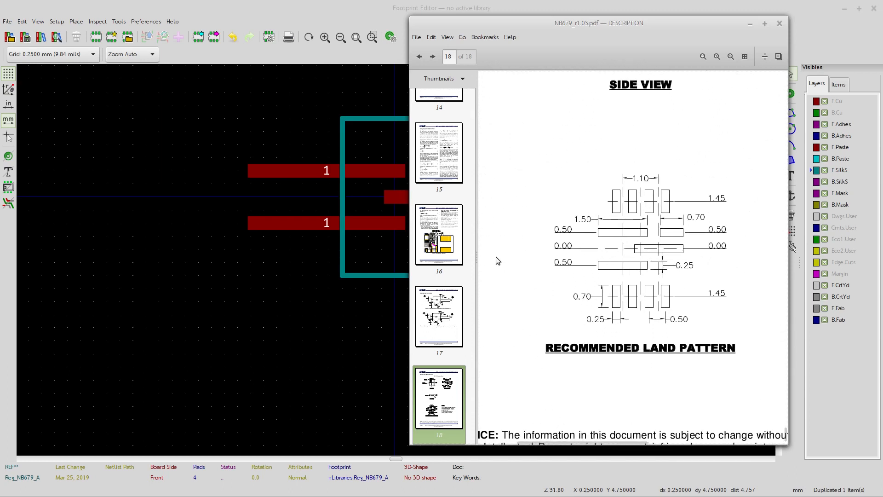
# Duplicate the lower 3 mm long pad to X -0.25 mm, Y 3 mm below the outline and open the copy's properties
pyautogui.click(373, 273)
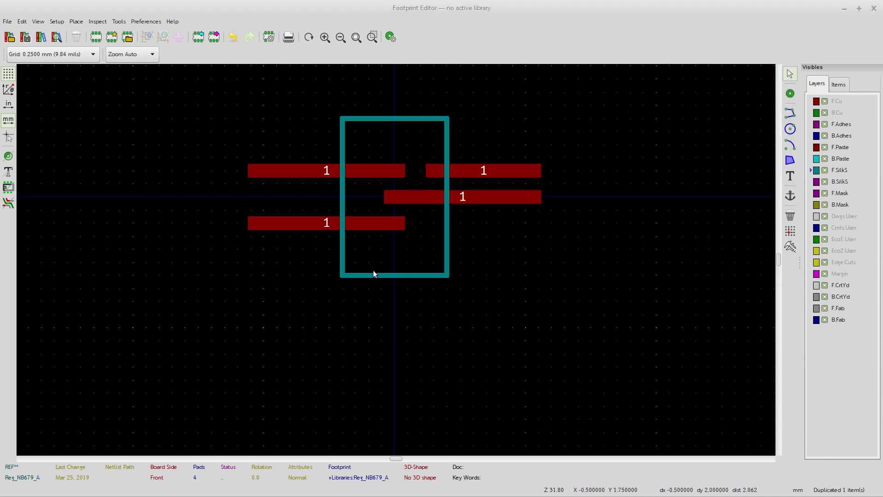
pyautogui.click(296, 222)
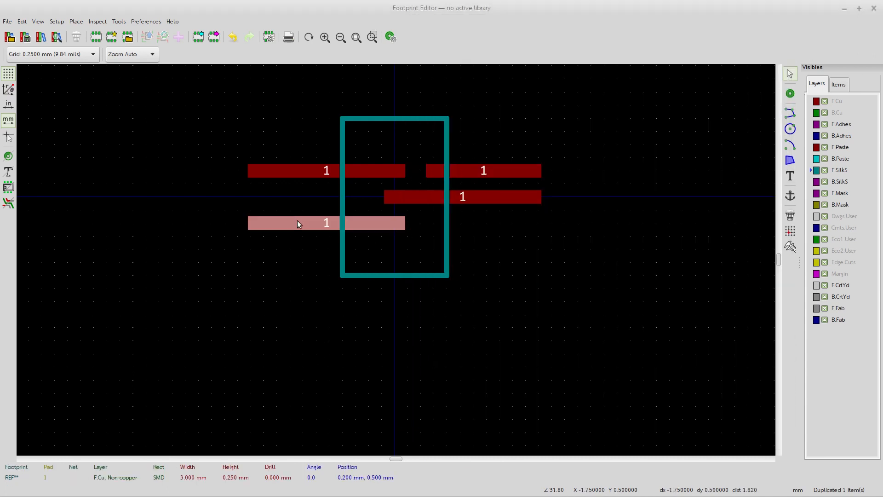
pyautogui.click(380, 353)
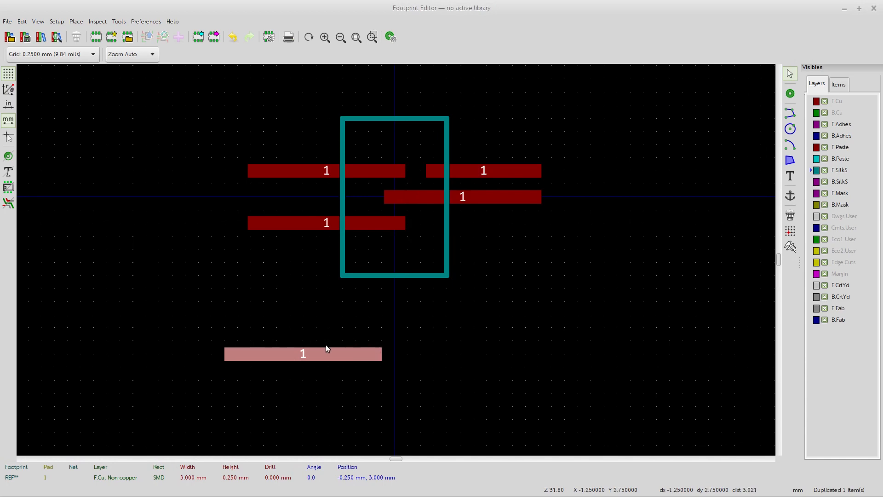
pyautogui.doubleClick(321, 355)
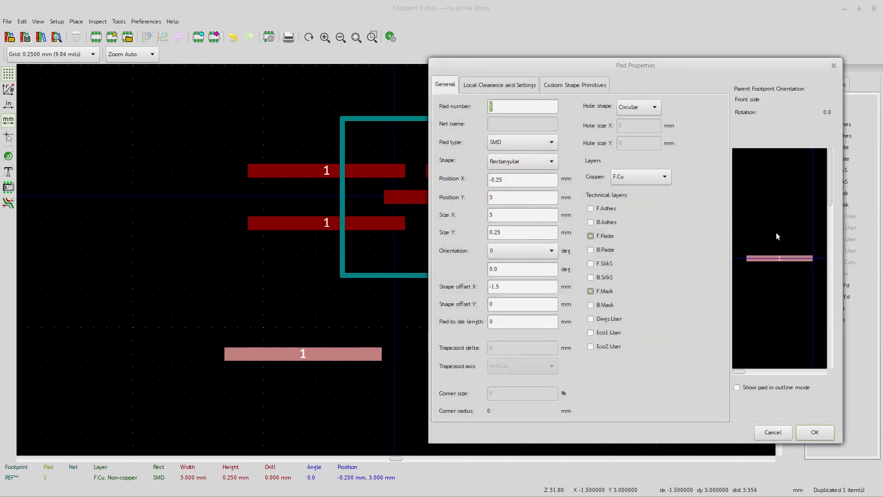
# Try a 90 degree orientation for the copied pad and return it to 0 degrees
pyautogui.click(523, 254)
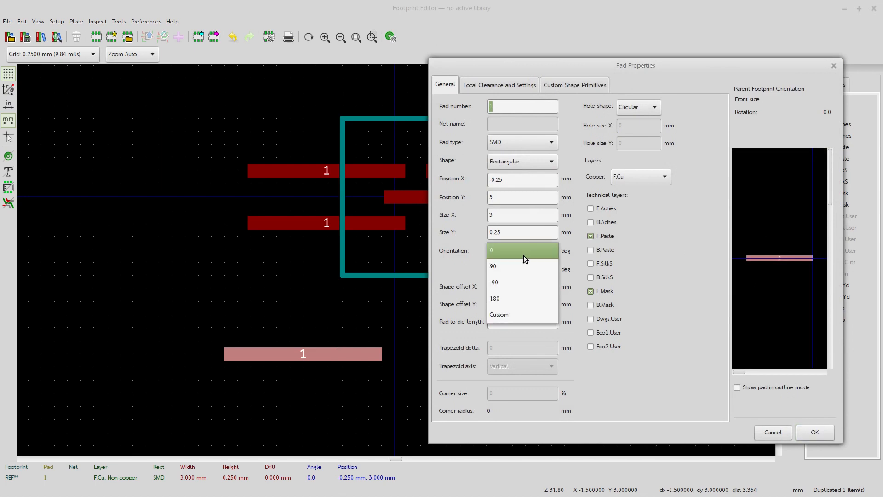
pyautogui.click(518, 269)
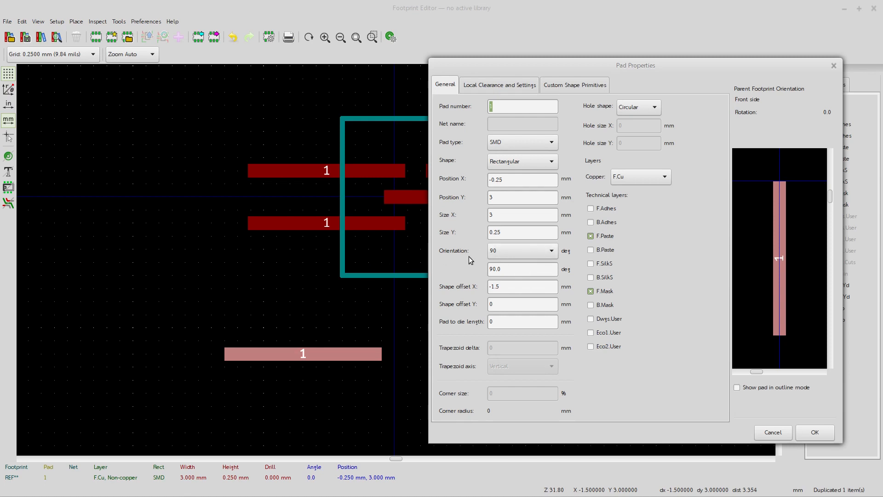
pyautogui.click(524, 251)
pyautogui.click(501, 235)
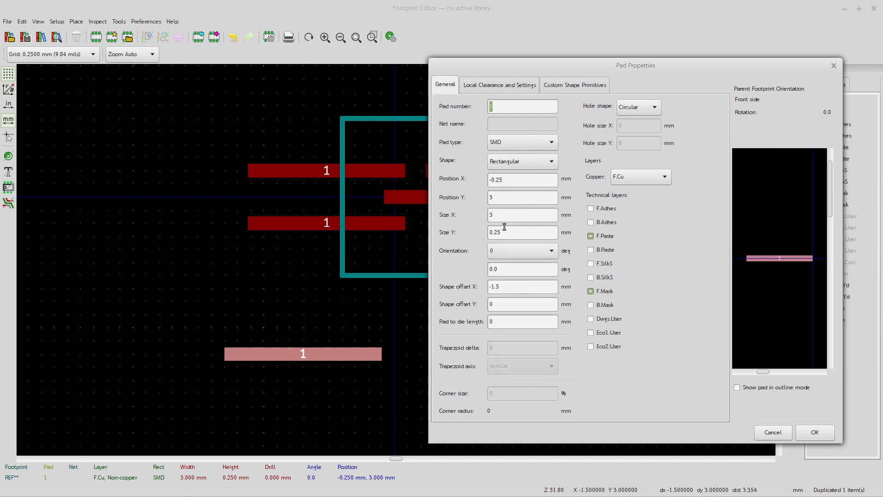
# Make the copied pad vertical with size X 0.25 mm, size Y 2.2 mm and shape offset X 0 mm
pyautogui.click(501, 216)
pyautogui.press('BackSpace')
pyautogui.write('.25')
pyautogui.click(507, 234)
pyautogui.doubleClick(506, 235)
pyautogui.write('2.2')
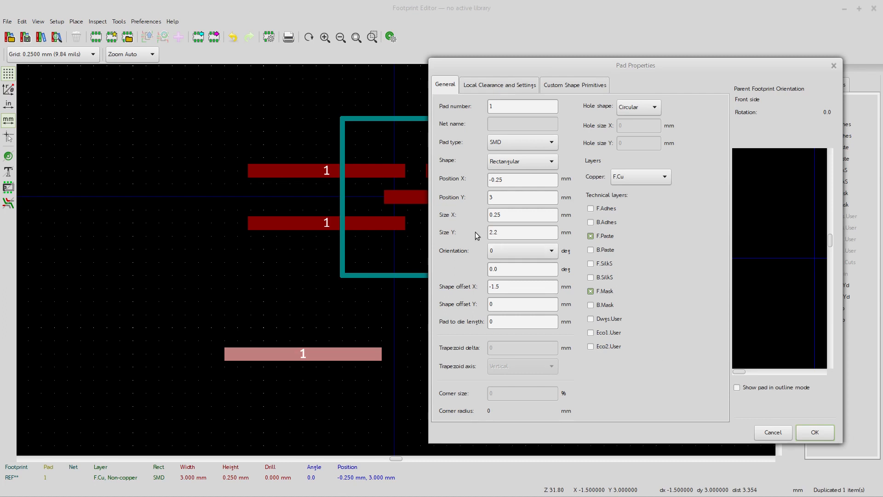
pyautogui.doubleClick(508, 286)
pyautogui.write('0')
# Try shape offset Y values of -1.1 mm and 1.1 mm for the vertical pad
pyautogui.doubleClick(511, 303)
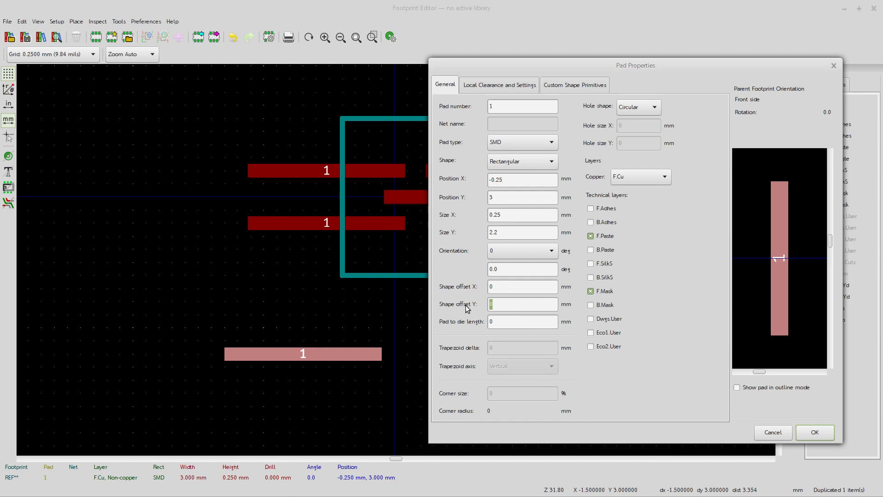
pyautogui.write('-1.1')
pyautogui.click(490, 304)
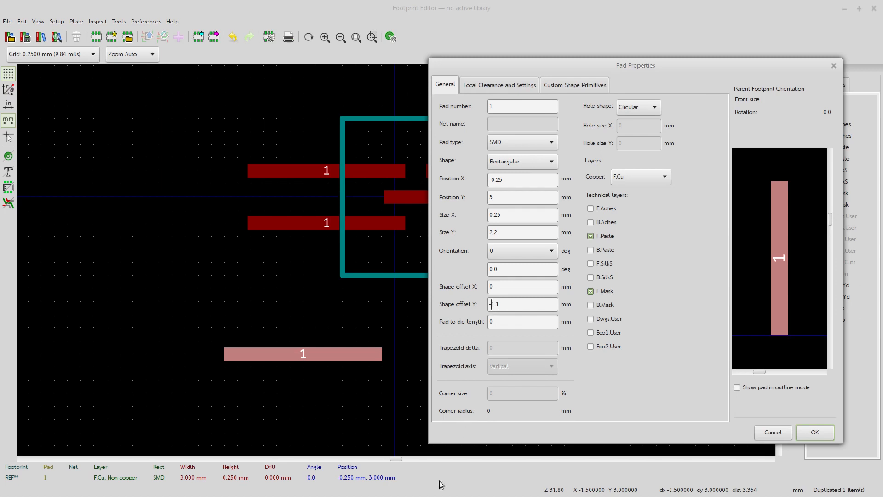
pyautogui.press('BackSpace')
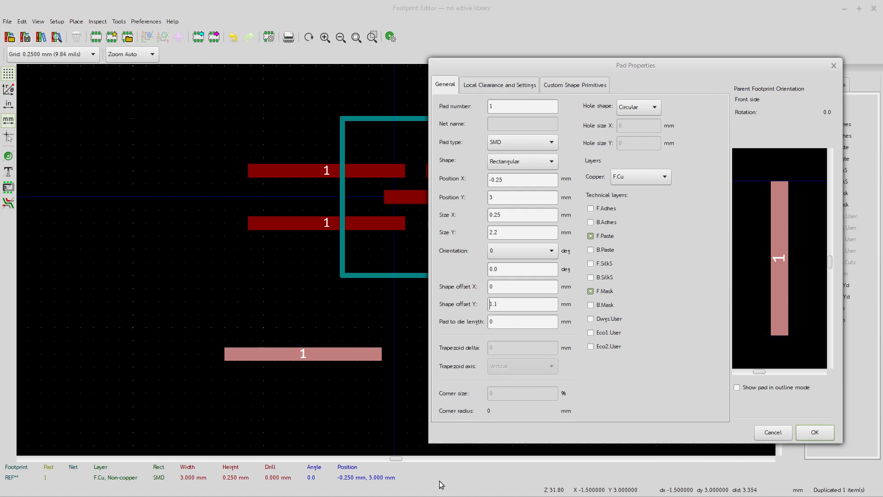
pyautogui.click(501, 286)
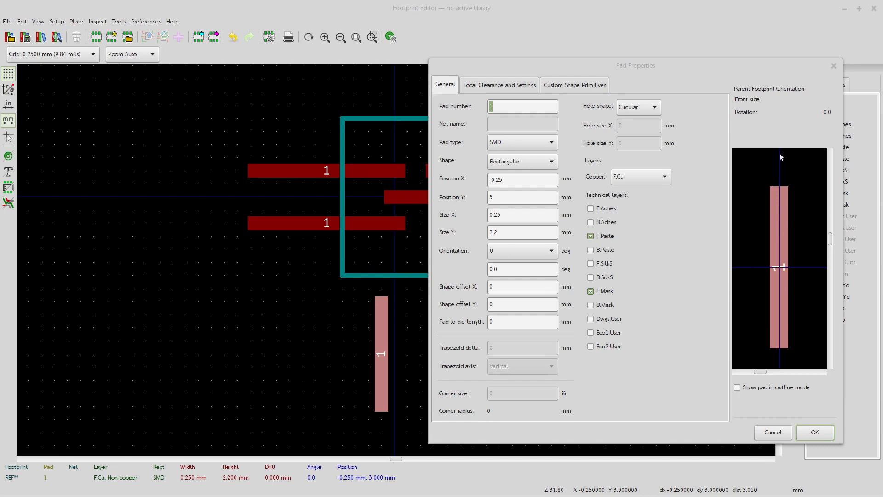
# Examine in the properties preview where the origin lies relative to the vertical pad
pyautogui.scroll(-6, 794, 275)
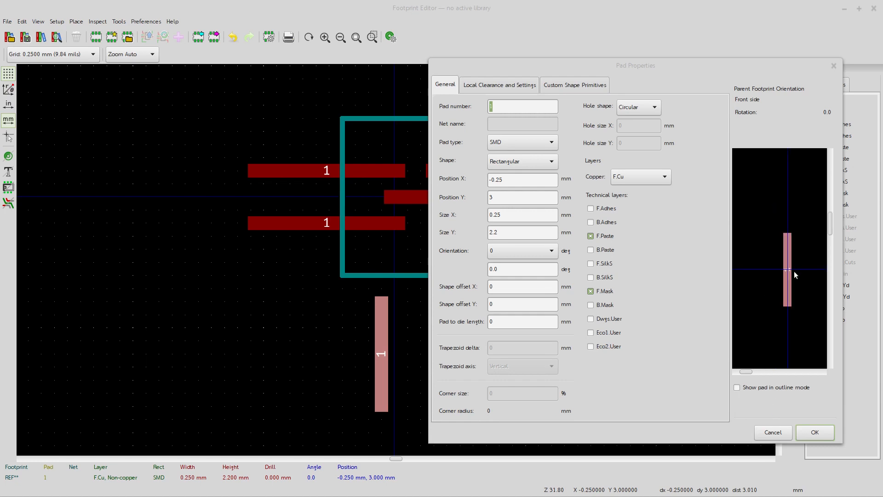
pyautogui.scroll(5, 794, 274)
pyautogui.scroll(-3, 795, 275)
pyautogui.scroll(-4, 765, 258)
pyautogui.scroll(2, 765, 259)
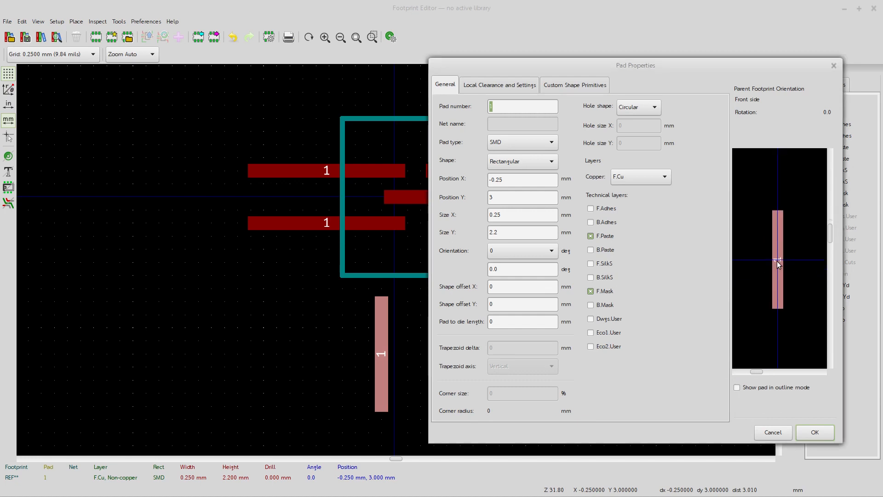
pyautogui.scroll(1, 776, 261)
pyautogui.scroll(-1, 778, 262)
pyautogui.scroll(1, 778, 262)
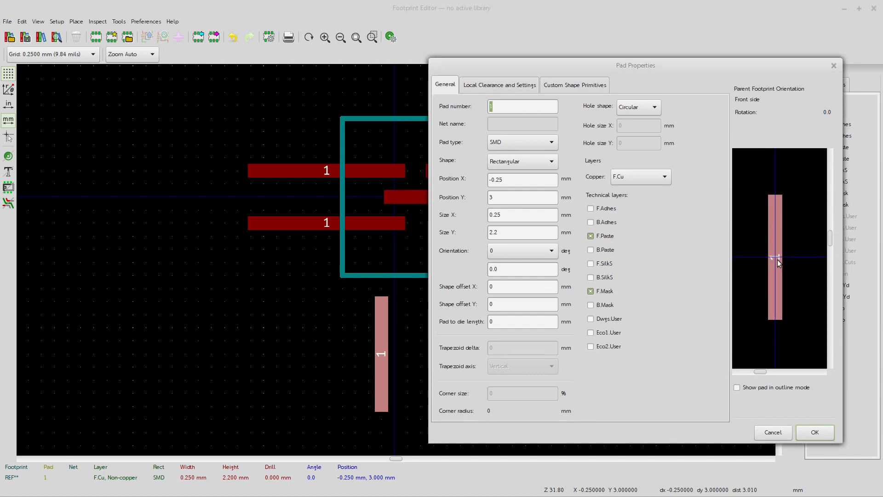
pyautogui.scroll(-2, 776, 260)
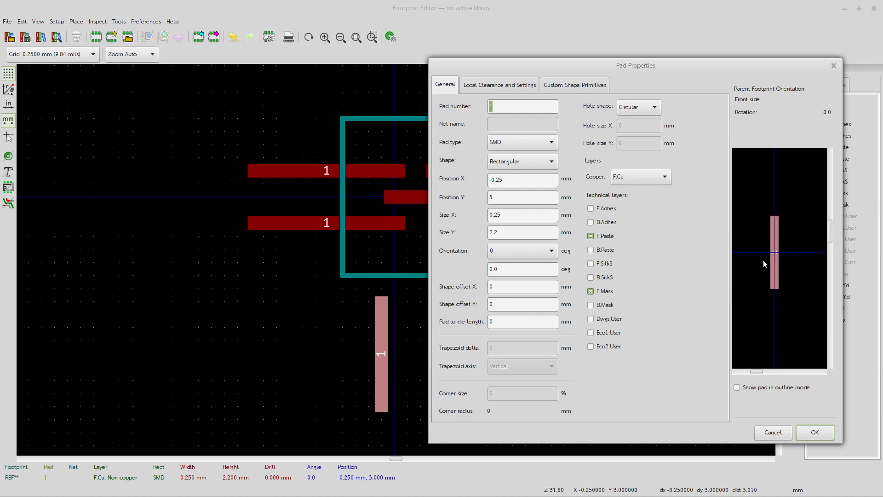
pyautogui.scroll(1, 759, 248)
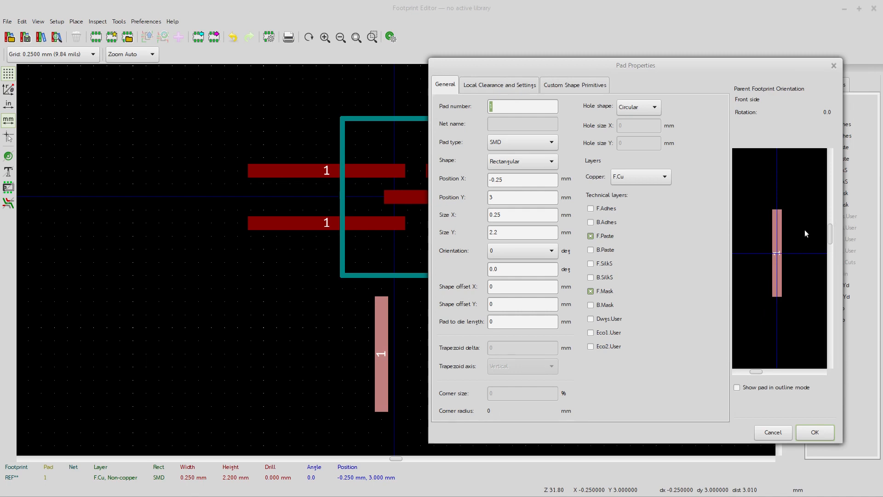
# Set the vertical pad's shape offset Y to 1.1 mm
pyautogui.click(494, 303)
pyautogui.write('1.1')
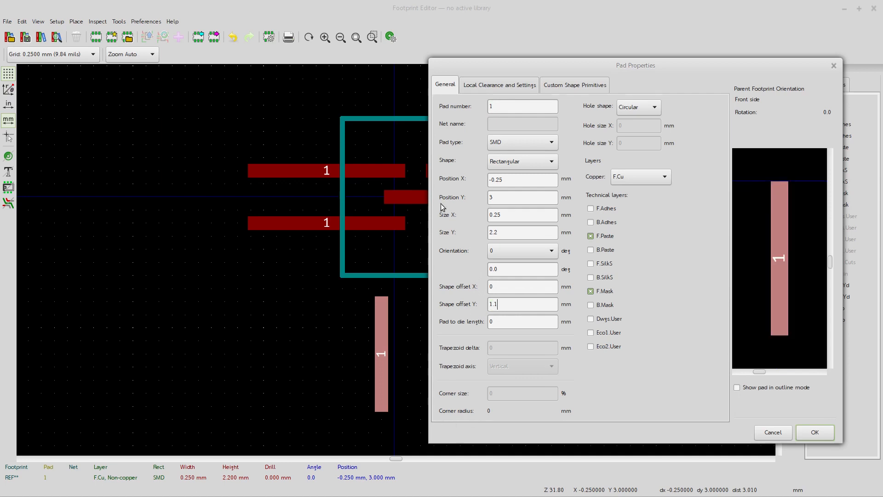
# Set the vertical pad's position Y to 1.1 mm, checking its origin in the properties preview
pyautogui.scroll(-1, 767, 240)
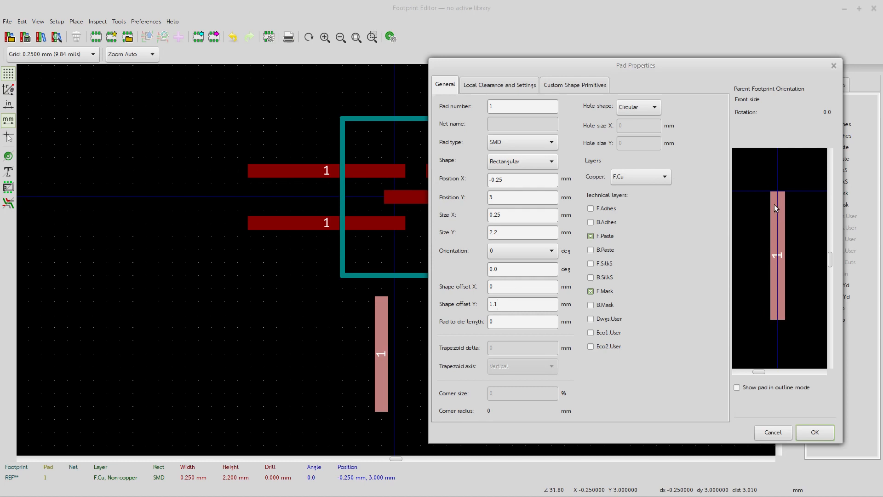
pyautogui.scroll(2, 779, 208)
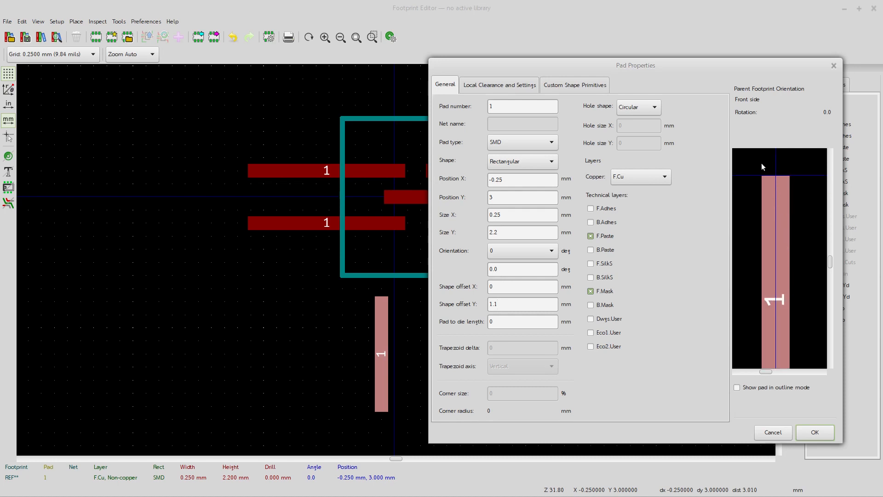
pyautogui.scroll(-1, 760, 191)
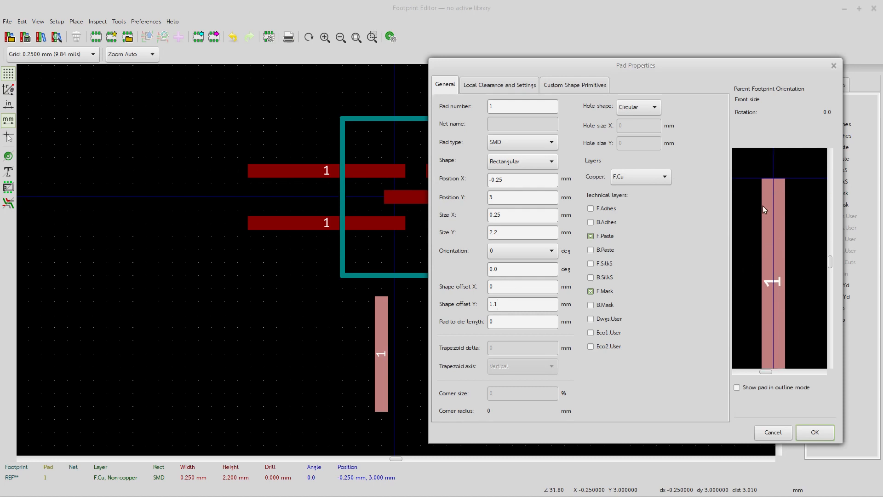
pyautogui.moveTo(780, 213)
pyautogui.mouseDown(button='middle')
pyautogui.moveTo(797, 225)
pyautogui.moveTo(796, 248)
pyautogui.moveTo(786, 217)
pyautogui.mouseUp(button='middle')
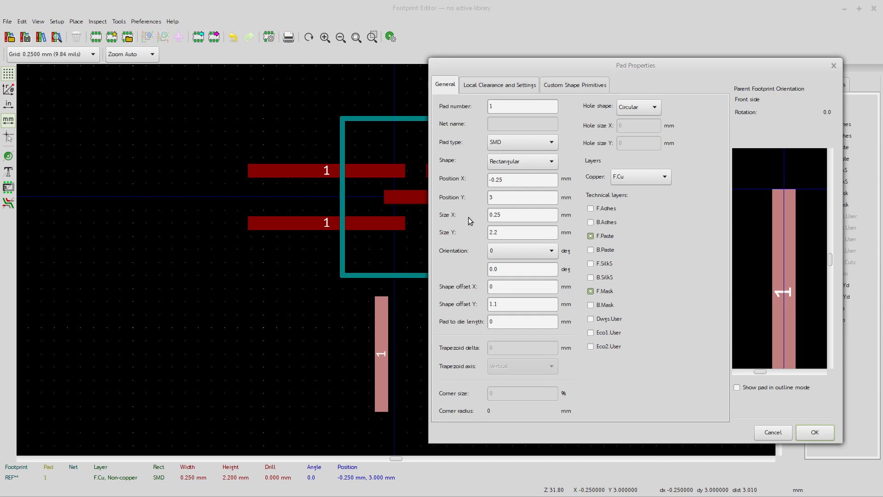
pyautogui.doubleClick(504, 197)
pyautogui.write('1.1')
pyautogui.press('Return')
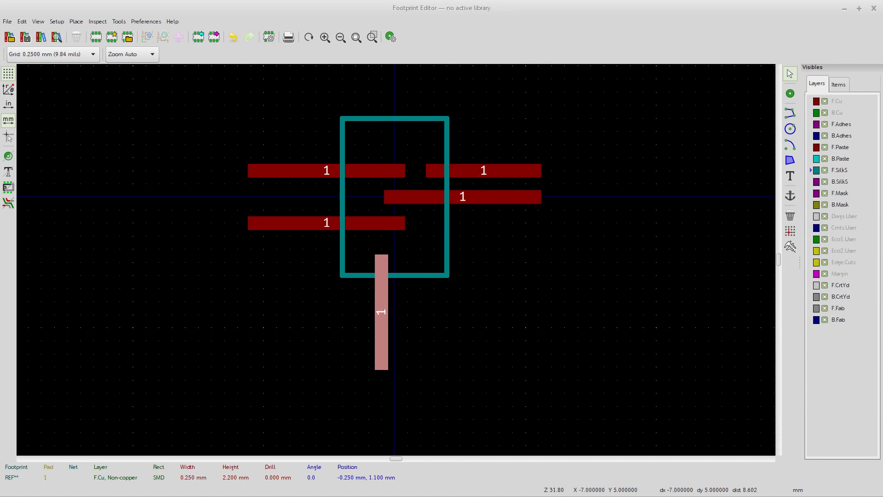
# Check the lower row's pad spacing in the datasheet's recommended land pattern and review the vertical pad's position values
pyautogui.hotkey('alt', 'Tab')
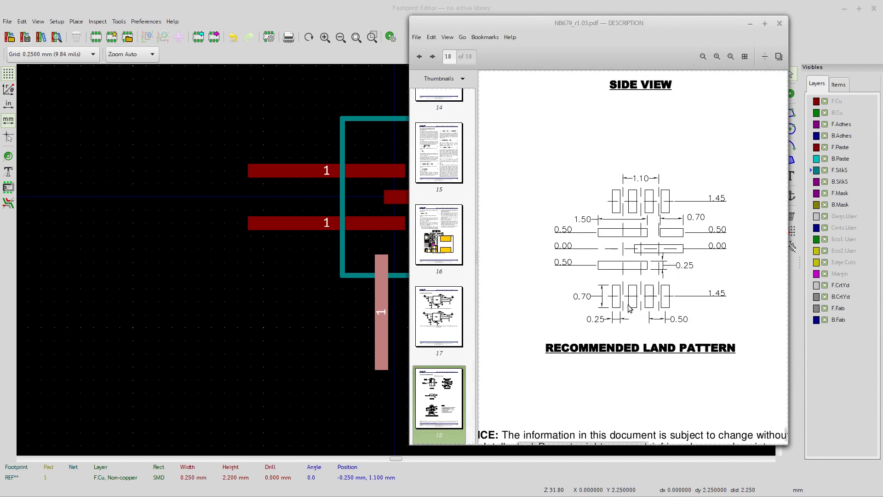
pyautogui.hscroll(2, 629, 308)
pyautogui.scroll(-1, 564, 353)
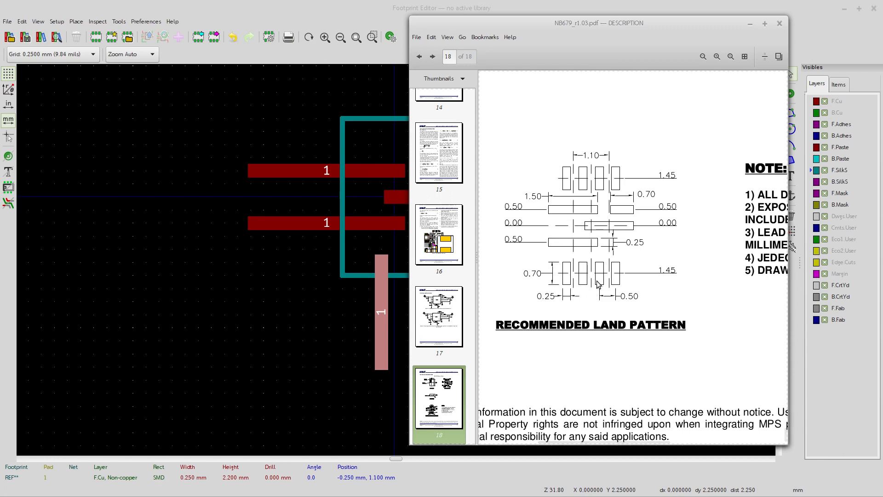
pyautogui.click(384, 305)
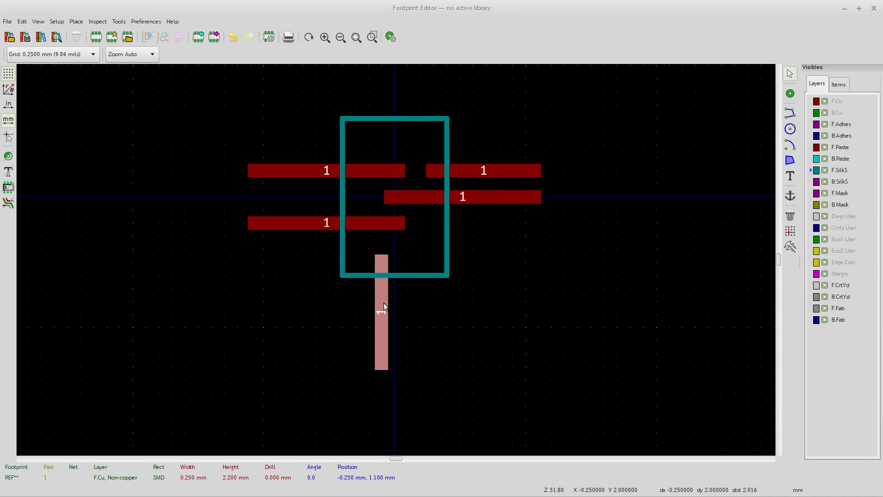
pyautogui.doubleClick(384, 303)
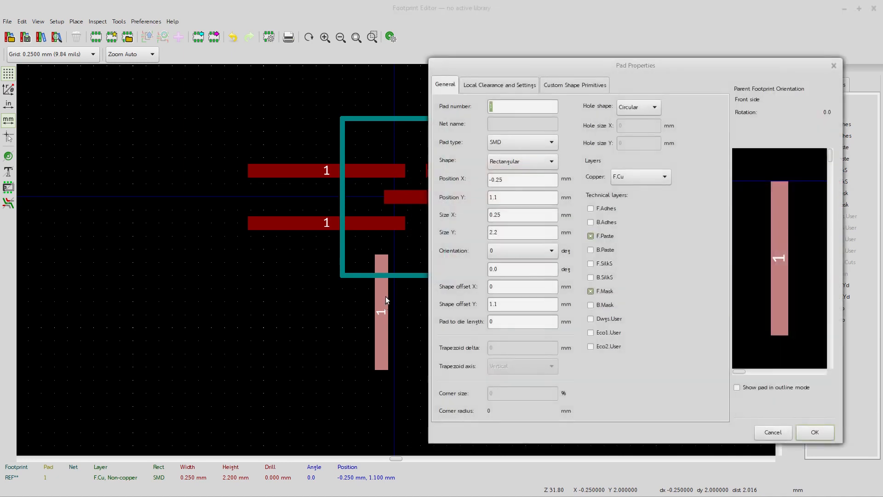
pyautogui.click(508, 180)
pyautogui.click(813, 434)
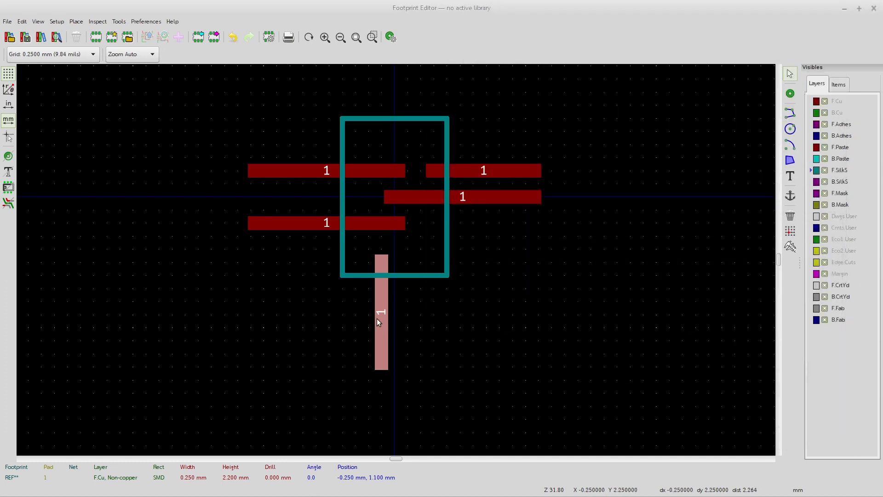
# Duplicate the vertical pad and set the copy's position X to 0.25 mm
pyautogui.hotkey('ctrl', 'd')
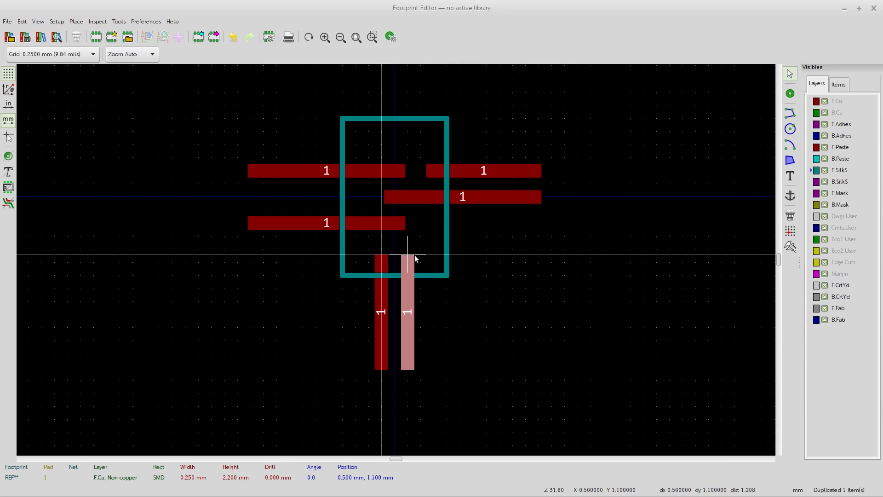
pyautogui.click(416, 268)
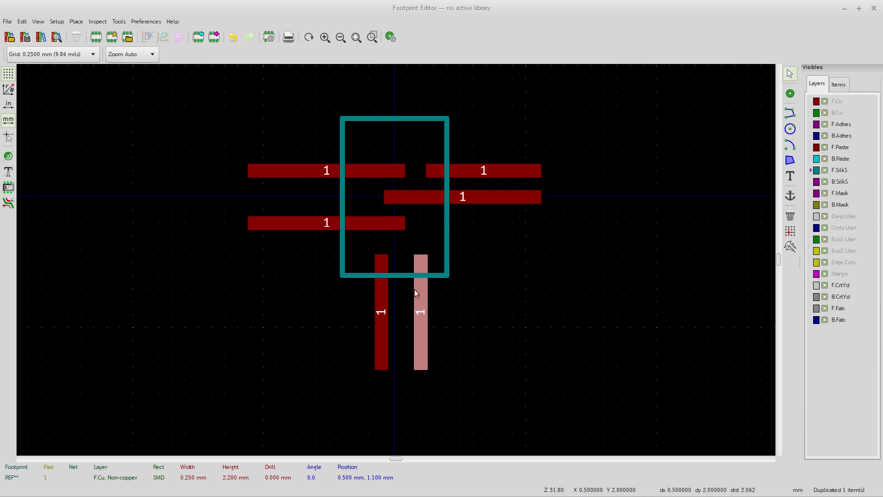
pyautogui.doubleClick(419, 313)
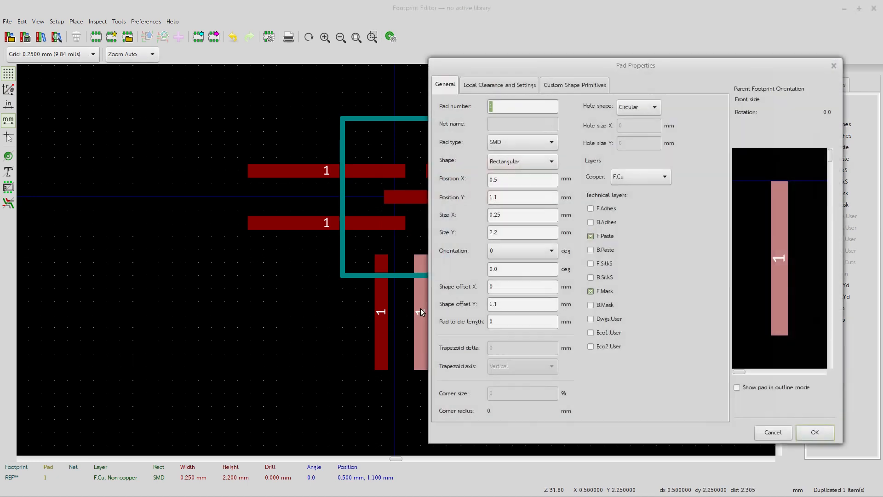
pyautogui.doubleClick(507, 179)
pyautogui.write('.25')
pyautogui.click(824, 431)
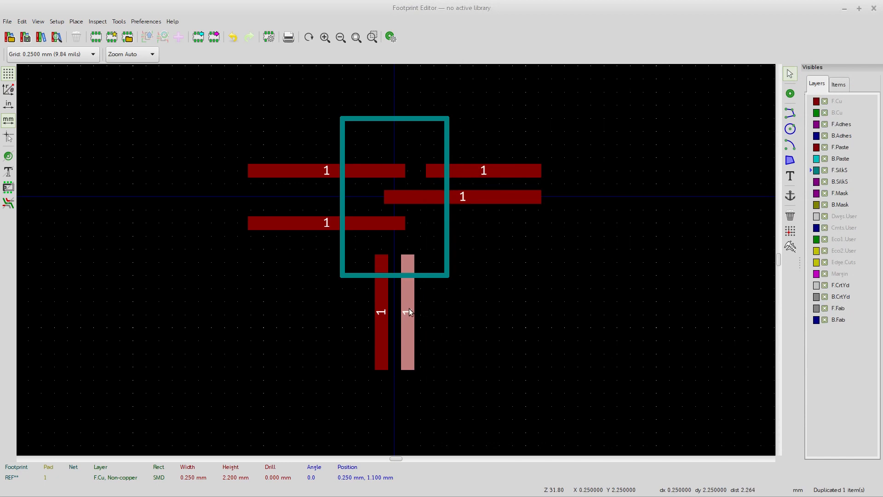
# Duplicate the new vertical pad, place the copy at X 0.75 mm, Y 1.1 mm, and check its properties
pyautogui.hotkey('ctrl', 'd')
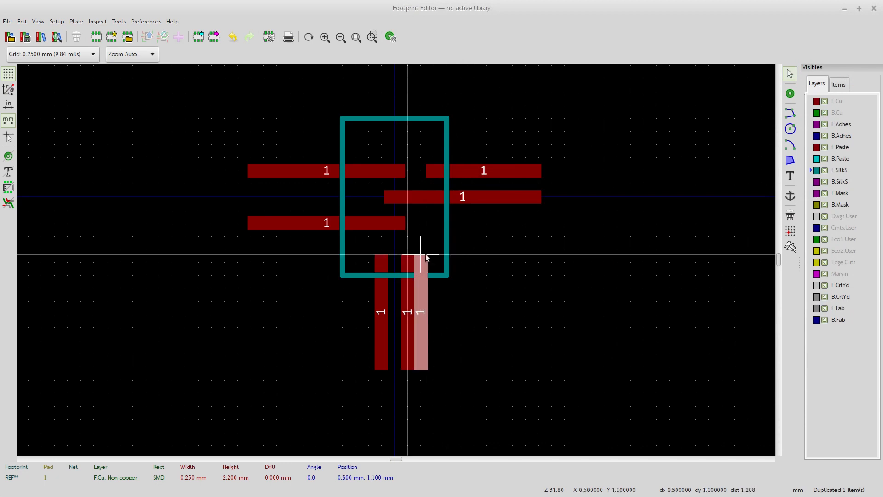
pyautogui.click(435, 257)
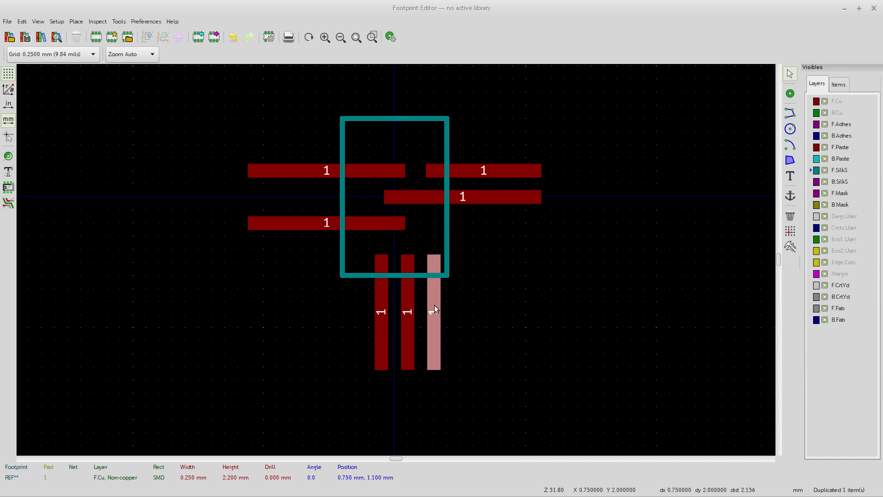
pyautogui.doubleClick(434, 305)
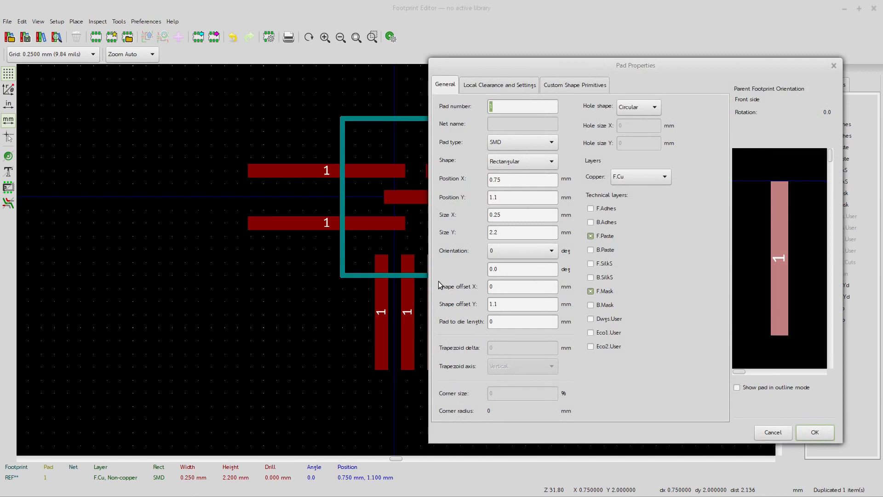
pyautogui.click(816, 431)
# Duplicate the leftmost vertical pad, place the copy at X -0.75 mm, Y 1.1 mm, and check its properties
pyautogui.click(380, 311)
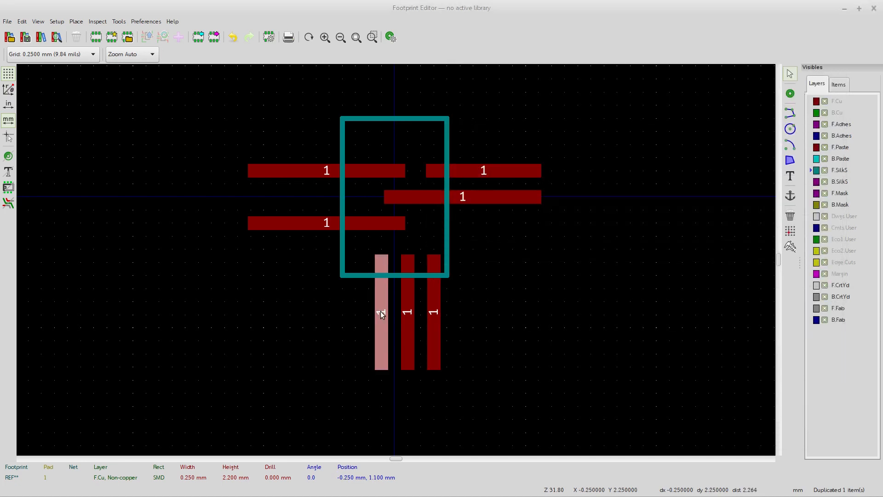
pyautogui.press('m')
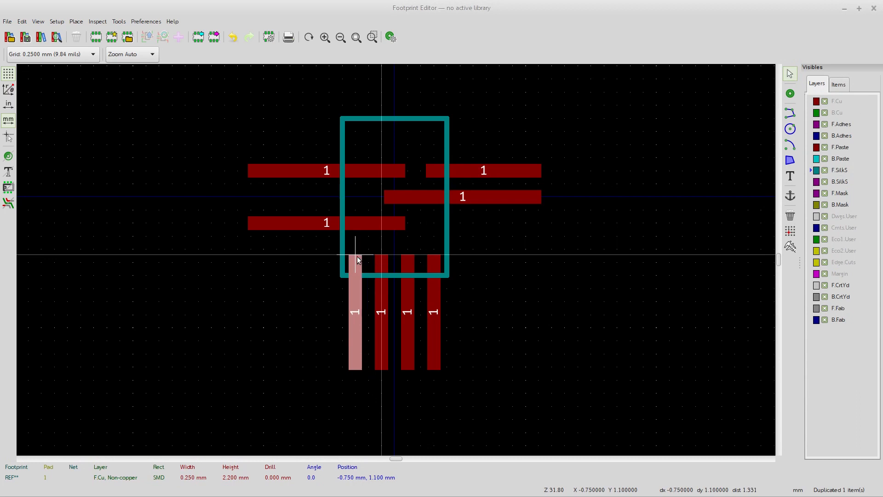
pyautogui.click(357, 256)
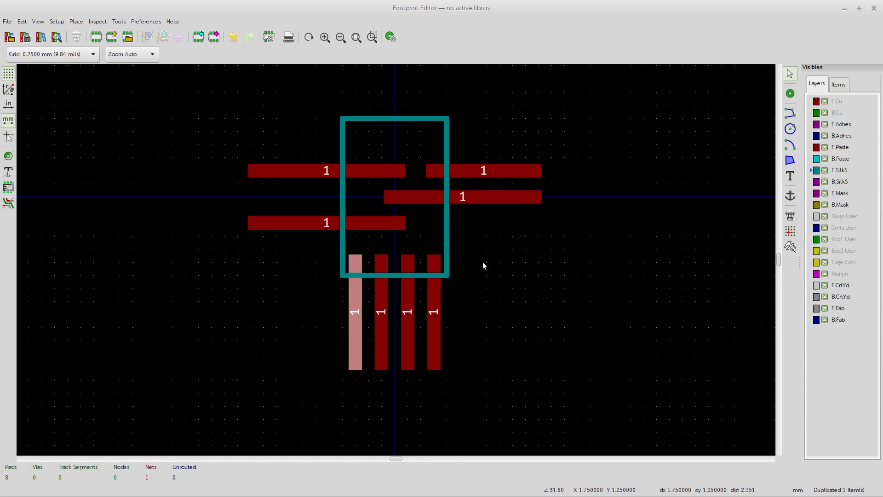
pyautogui.click(354, 309)
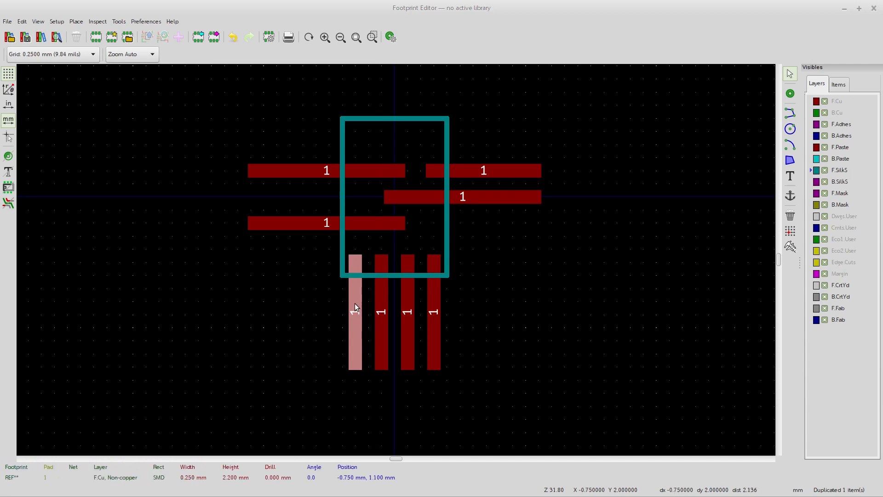
pyautogui.doubleClick(355, 308)
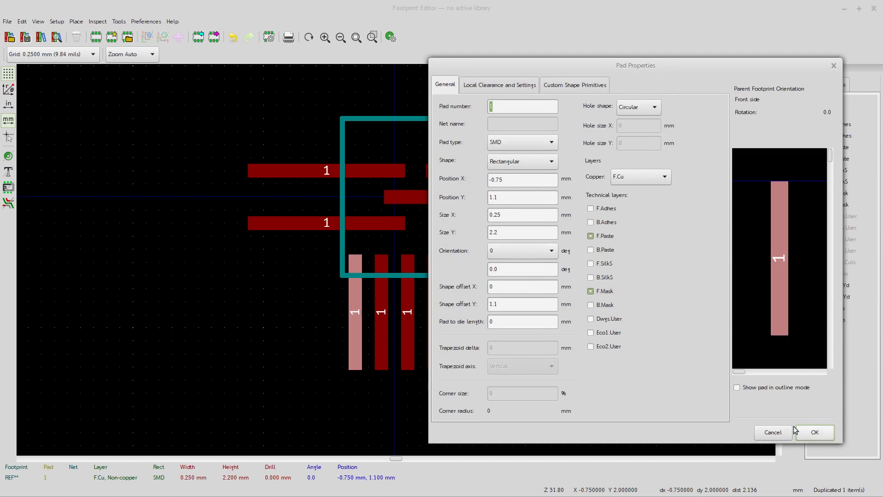
pyautogui.click(826, 435)
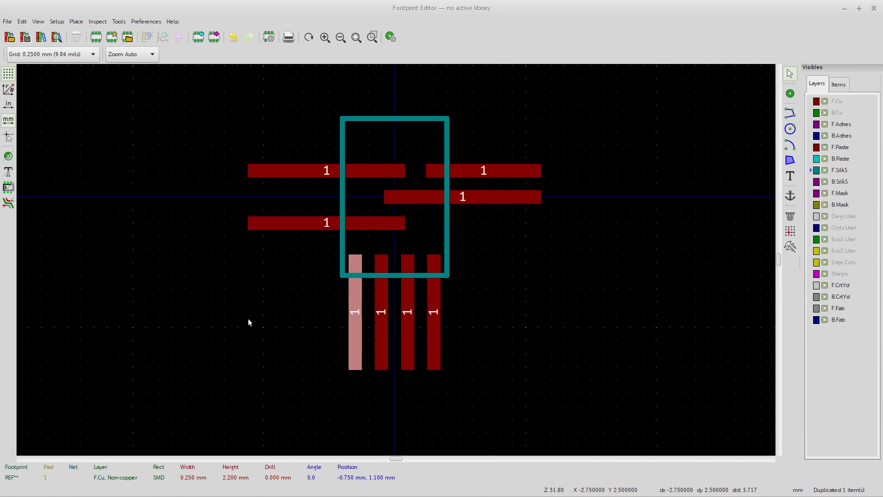
# Duplicate the four lower vertical pads and place the copies across the outline's upper edge at pad position Y -3.4 mm
pyautogui.moveTo(268, 388); pyautogui.dragTo(541, 243)
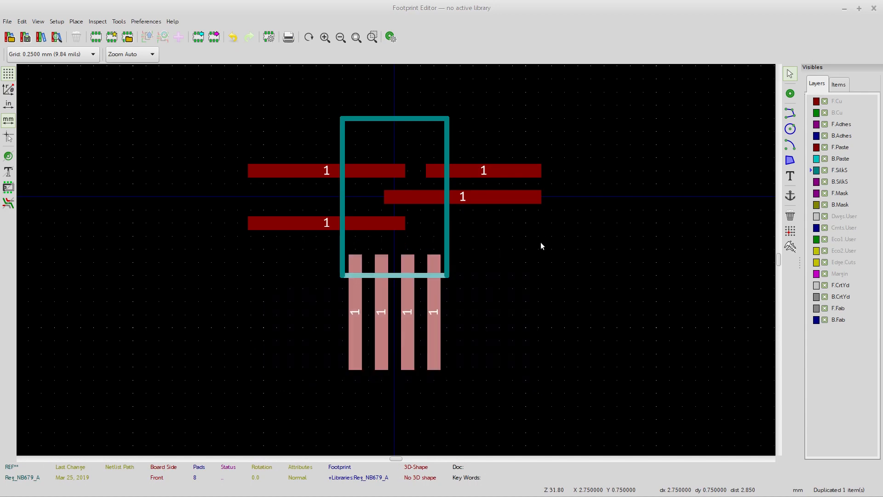
pyautogui.hotkey('ctrl', 'd')
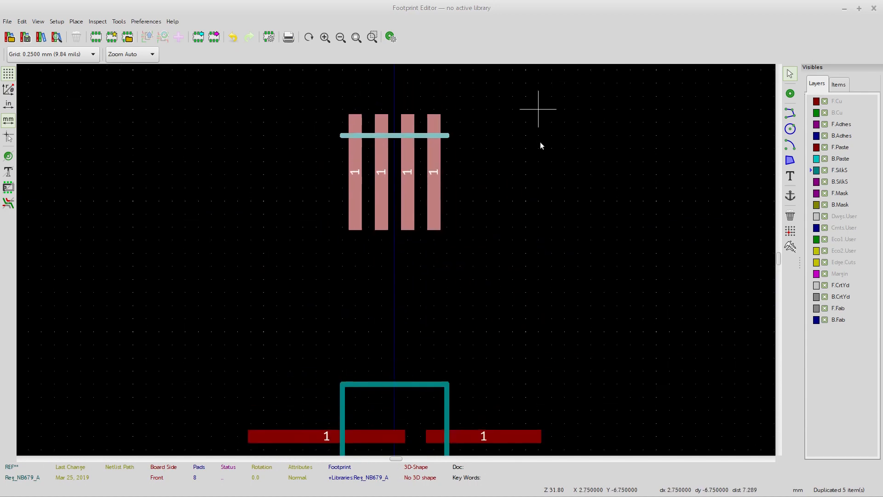
pyautogui.click(539, 283)
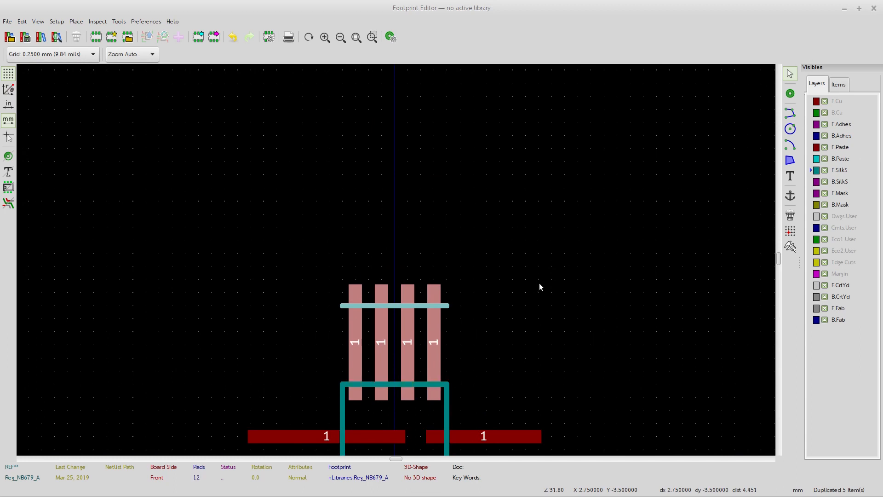
pyautogui.scroll(-4, 539, 283)
pyautogui.scroll(-3, 395, 263)
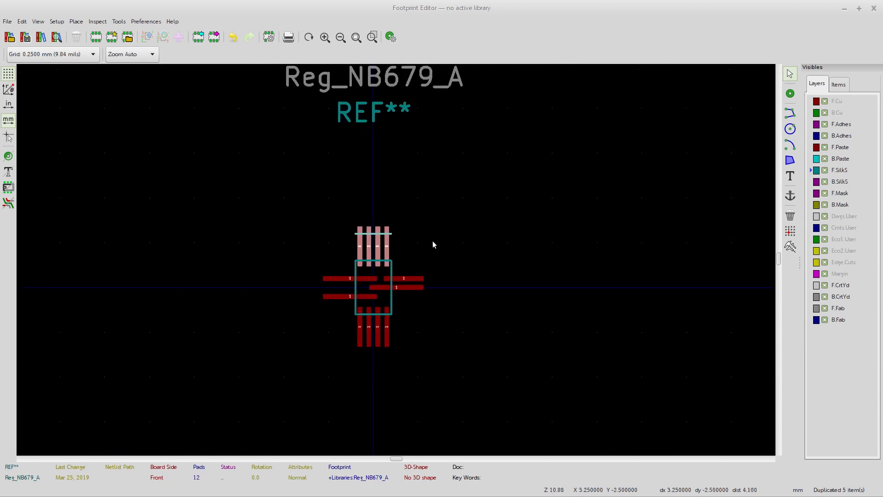
# Delete the silkscreen line that was copied along with the upper row of pads
pyautogui.scroll(8, 398, 237)
pyautogui.click(310, 160)
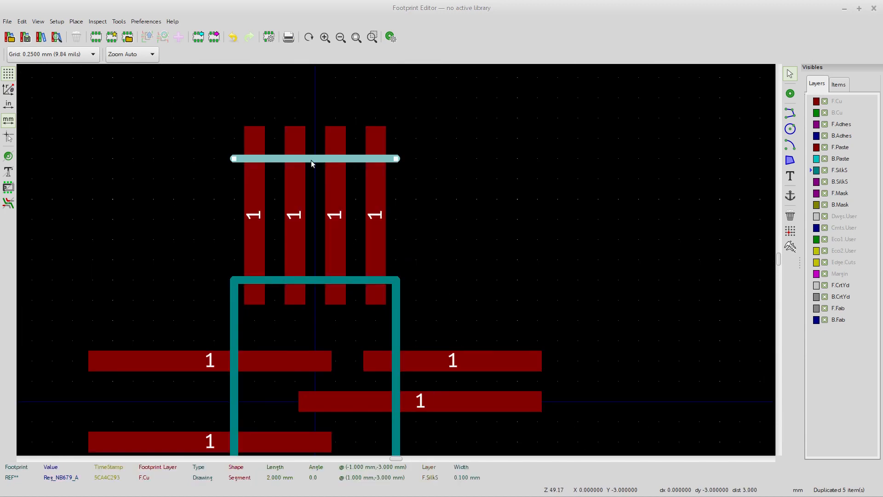
pyautogui.press('Delete')
pyautogui.moveTo(512, 233); pyautogui.dragTo(591, 147, button='middle')
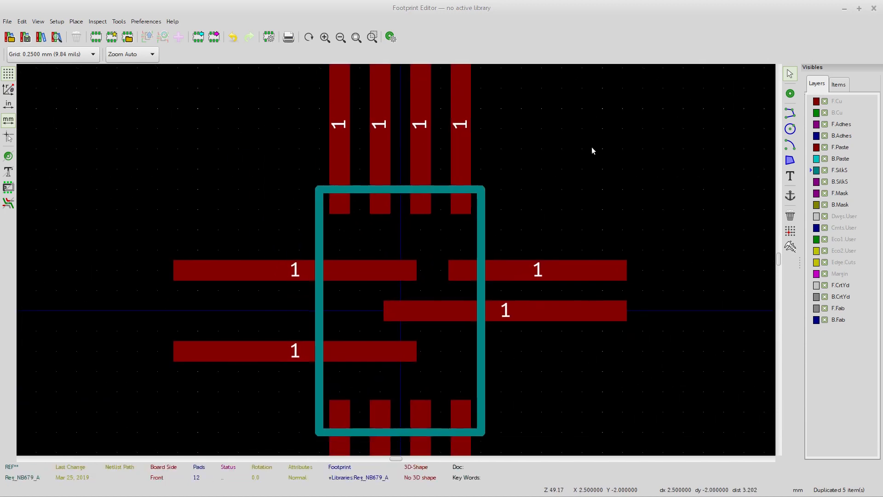
pyautogui.moveTo(541, 160); pyautogui.dragTo(564, 208, button='middle')
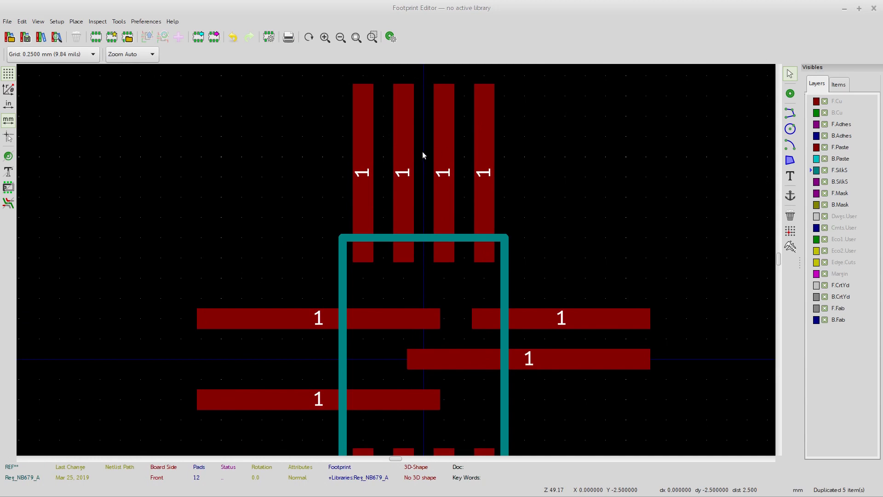
# Set the shape offset Y of the leftmost pad in the upper row to -1.1 mm
pyautogui.moveTo(321, 68); pyautogui.dragTo(542, 276)
pyautogui.moveTo(343, 110); pyautogui.dragTo(497, 321)
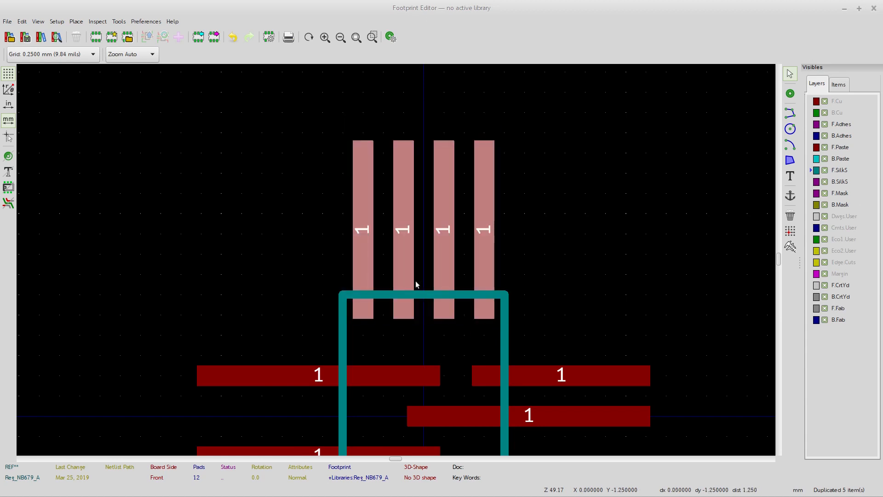
pyautogui.click(404, 240)
pyautogui.click(367, 203)
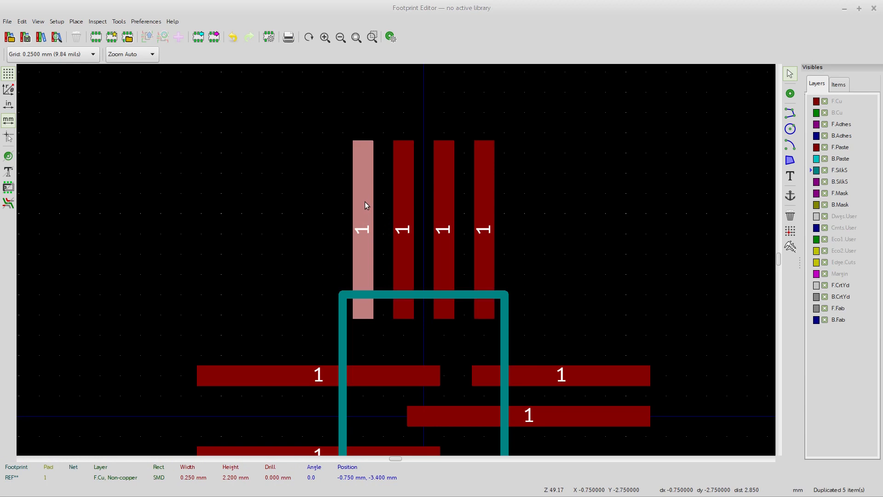
pyautogui.doubleClick(364, 202)
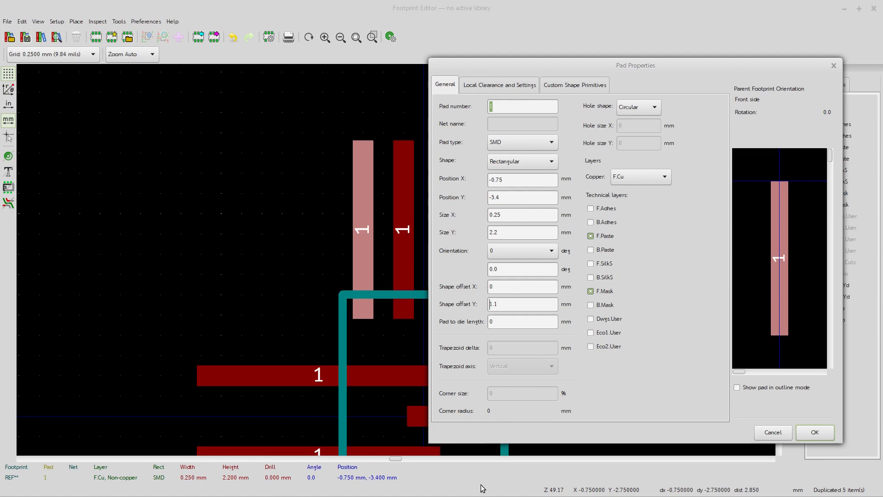
pyautogui.write('-')
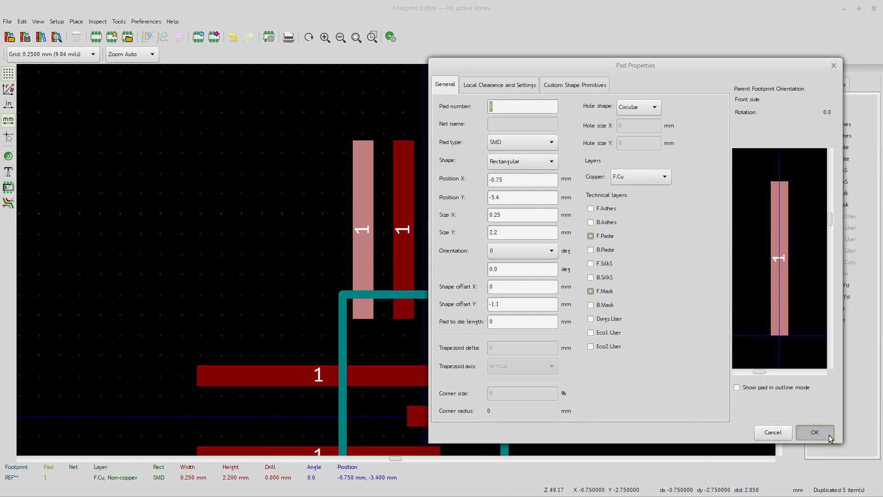
pyautogui.click(813, 432)
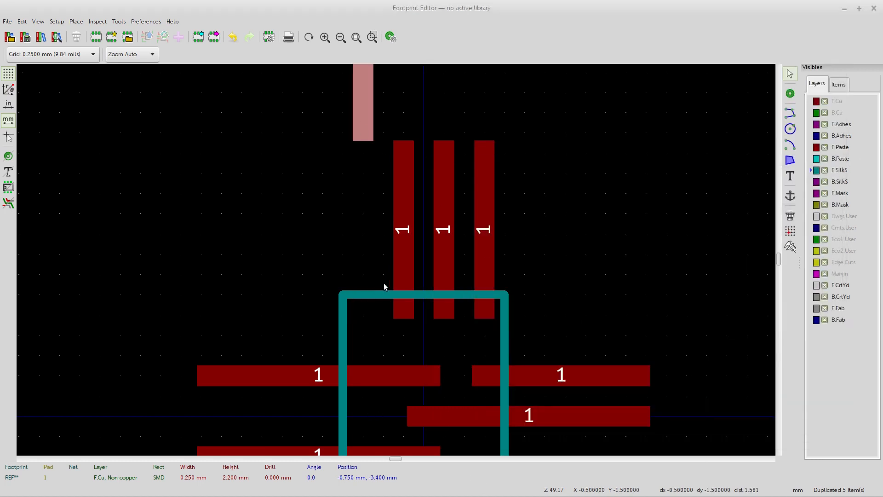
# Set the Y position of the leftmost pad in the upper row to -1.1 mm
pyautogui.scroll(-3, 395, 263)
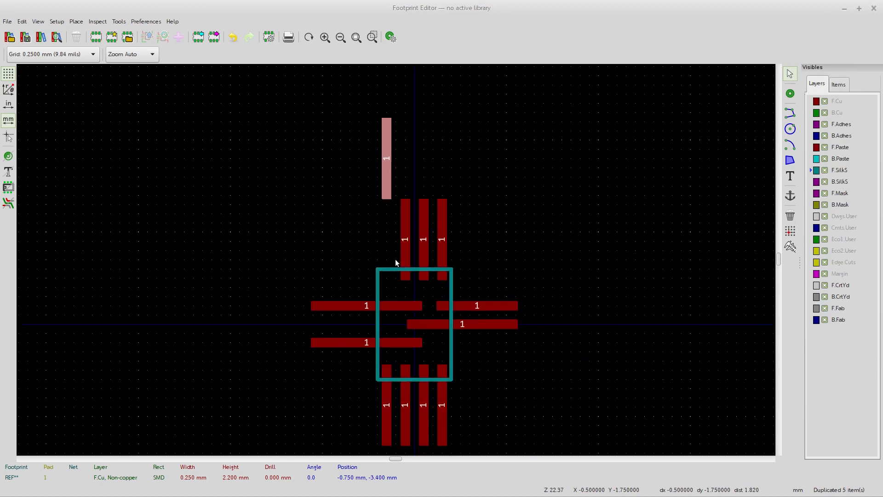
pyautogui.doubleClick(387, 172)
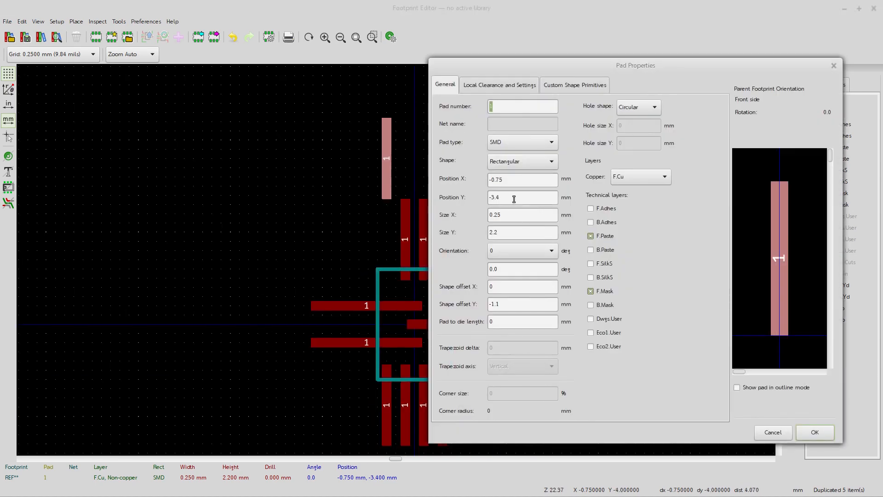
pyautogui.moveTo(514, 198); pyautogui.dragTo(468, 193)
pyautogui.write('-1.1')
pyautogui.press('Return')
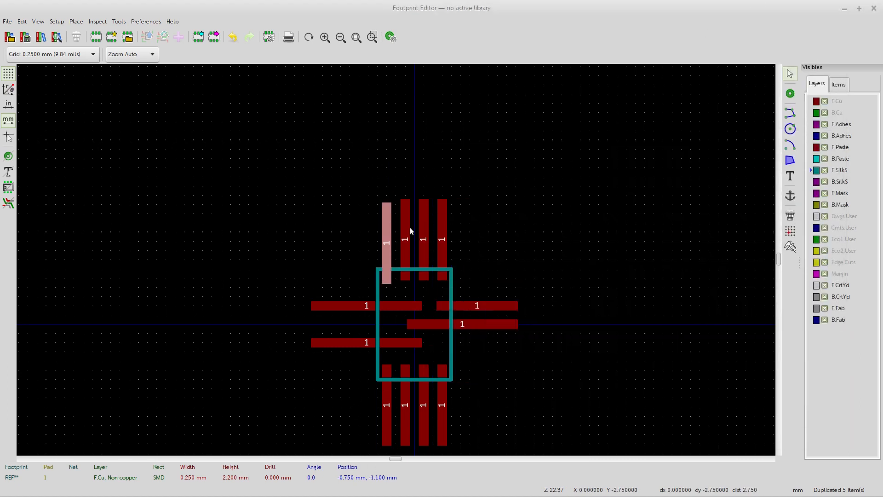
pyautogui.scroll(4, 404, 223)
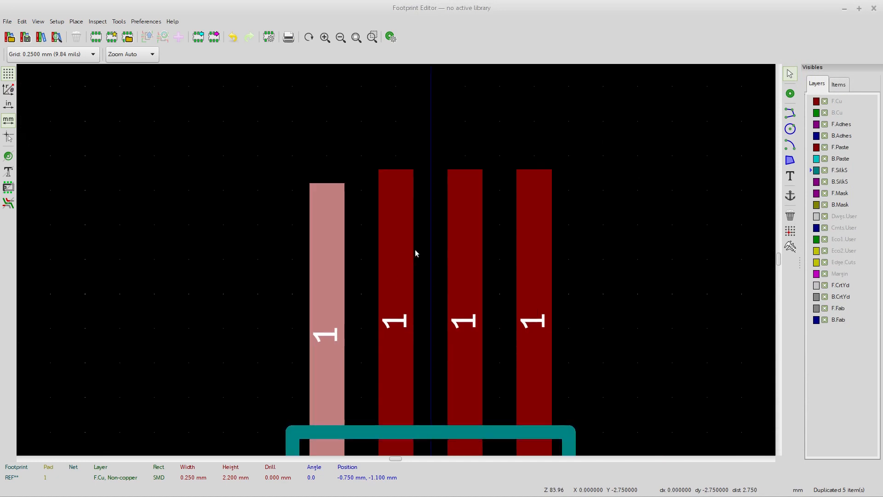
pyautogui.moveTo(406, 274); pyautogui.dragTo(433, 222, button='middle')
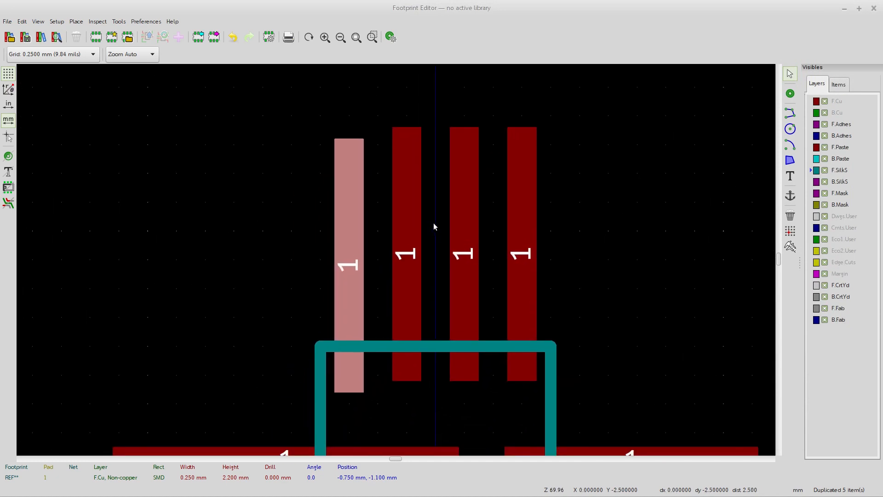
pyautogui.click(410, 234)
pyautogui.press('m')
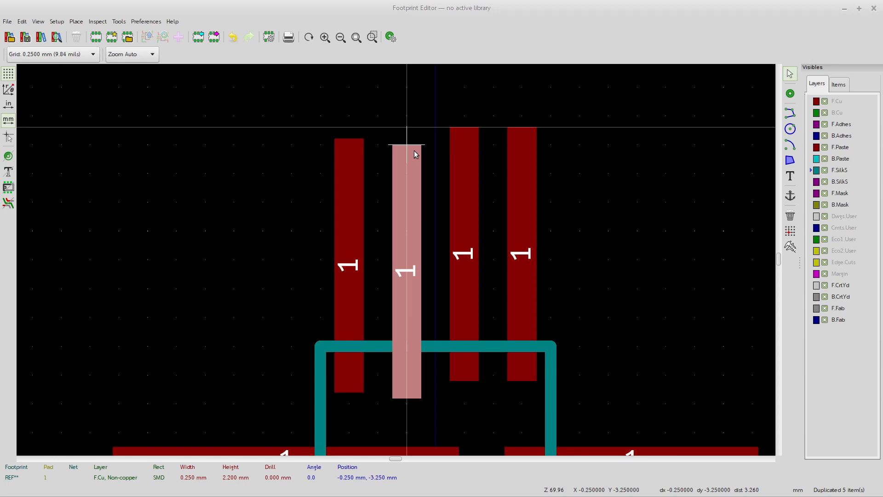
pyautogui.click(408, 137)
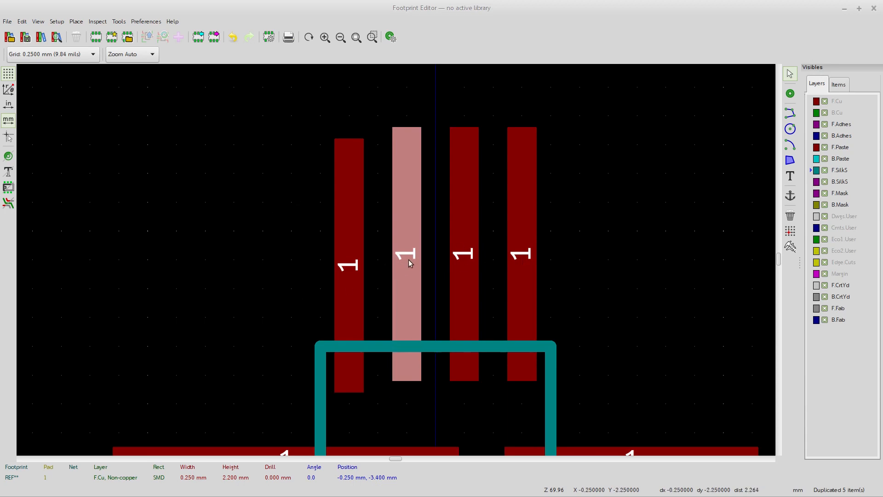
# Delete the three remaining misaligned pads from the upper row, keeping only the leftmost one
pyautogui.press('Delete')
pyautogui.click(465, 264)
pyautogui.press('Delete')
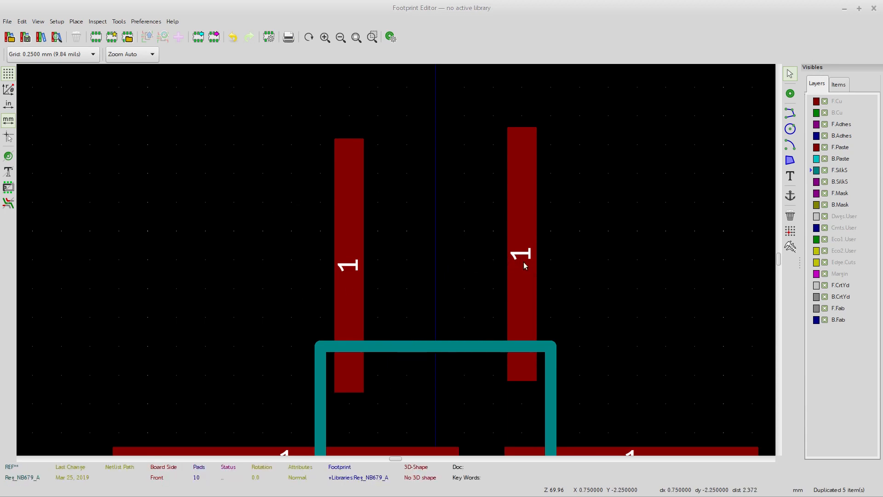
pyautogui.press('Delete')
# Duplicate the leftmost upper pad three times, placing the copies at X -0.25, 0.25 and 0.75 mm, all at Y -1.1 mm
pyautogui.click(349, 281)
pyautogui.hotkey('ctrl', 'd')
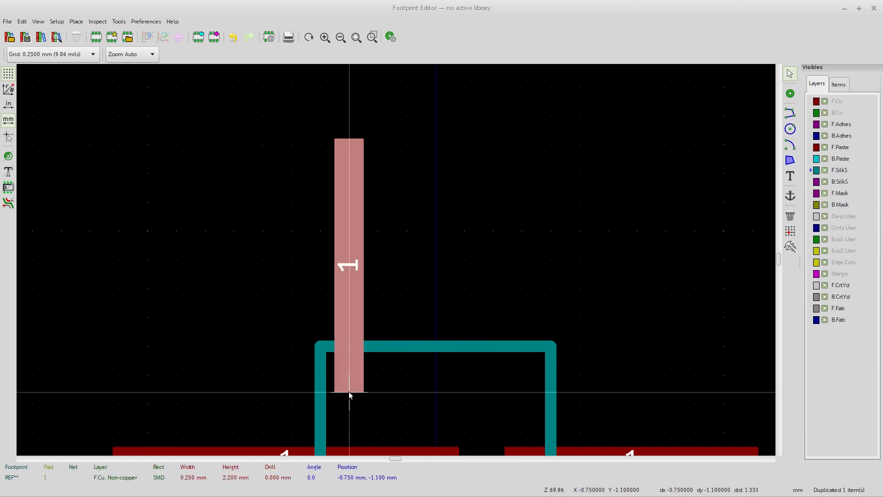
pyautogui.click(396, 394)
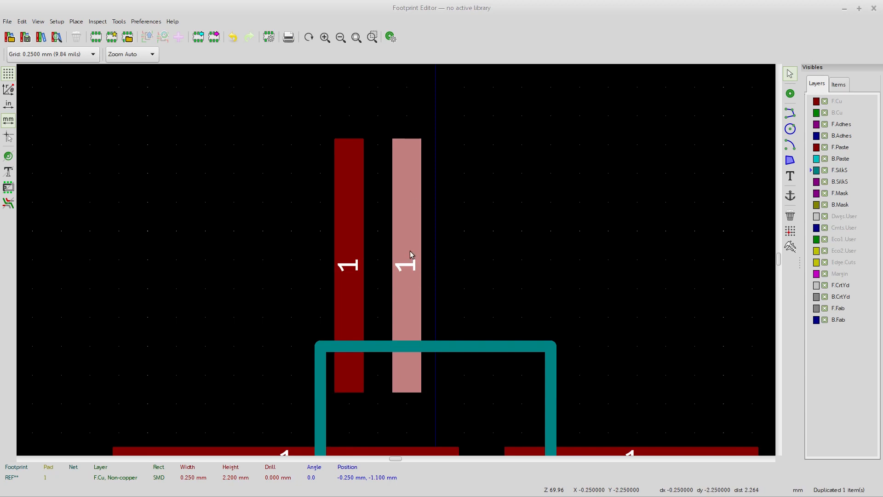
pyautogui.hotkey('ctrl', 'd')
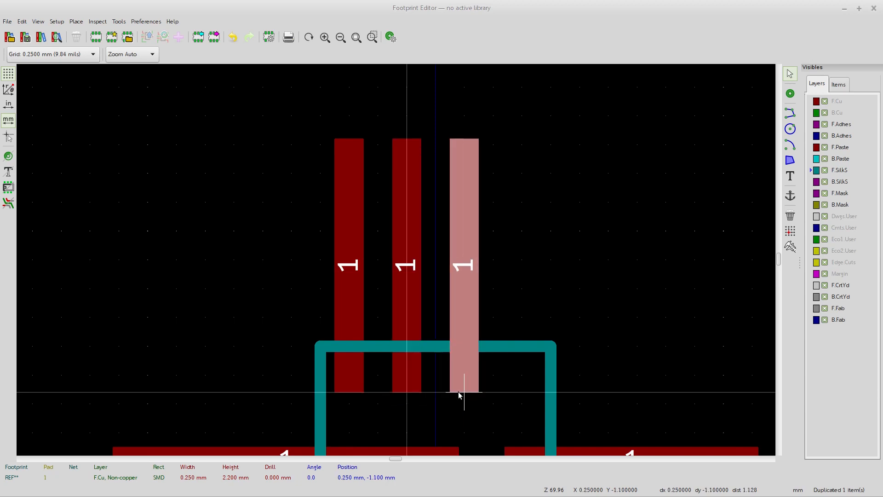
pyautogui.click(465, 394)
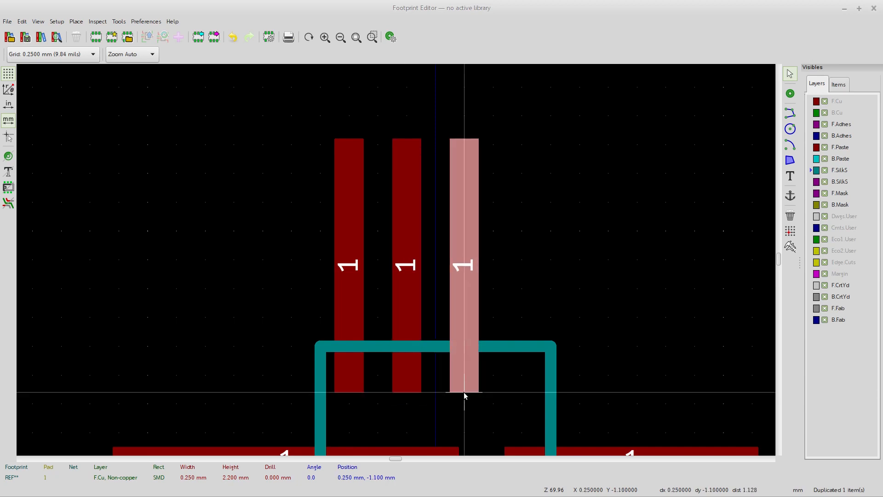
pyautogui.hotkey('ctrl', 'd')
pyautogui.click(519, 393)
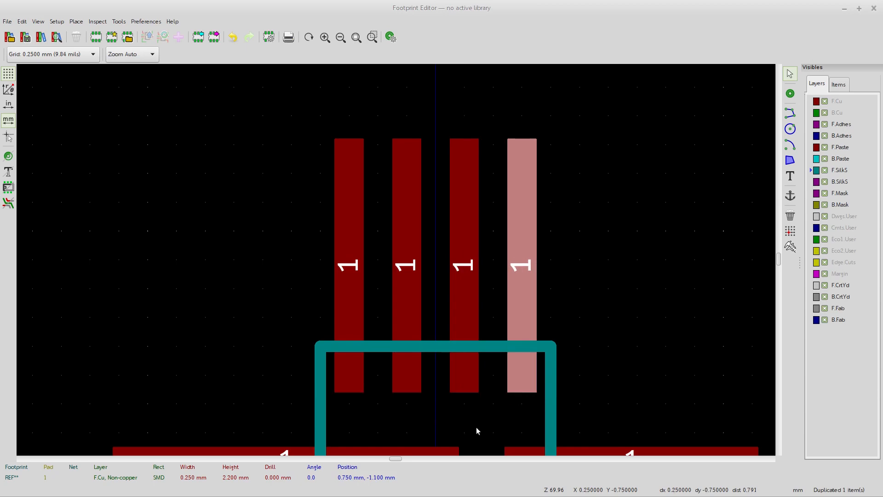
# Deselect the last pad and examine the arrangement of all pads around the silkscreen outline
pyautogui.keyDown('shift'); pyautogui.scroll(-3, 475, 134); pyautogui.keyUp('shift')
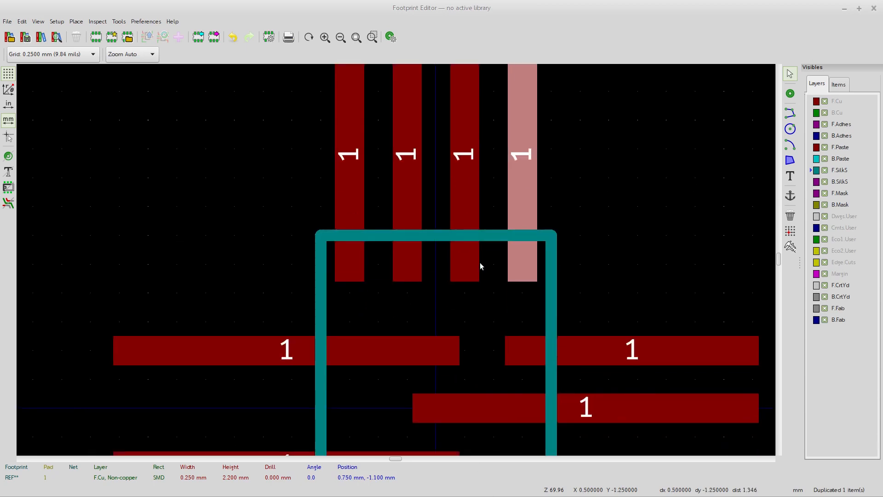
pyautogui.scroll(3, 479, 268)
pyautogui.scroll(-3, 396, 262)
pyautogui.moveTo(395, 269); pyautogui.dragTo(441, 167, button='middle')
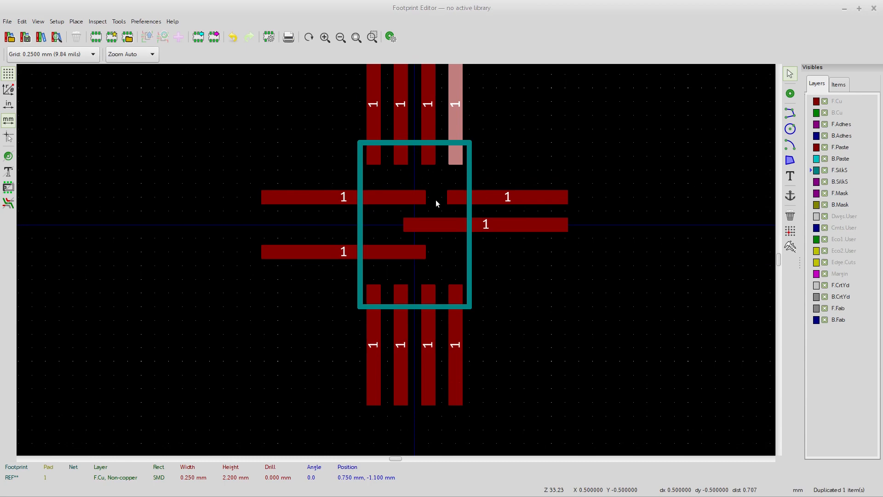
pyautogui.scroll(-1, 435, 199)
pyautogui.moveTo(369, 261); pyautogui.dragTo(419, 235, button='middle')
pyautogui.click(568, 263)
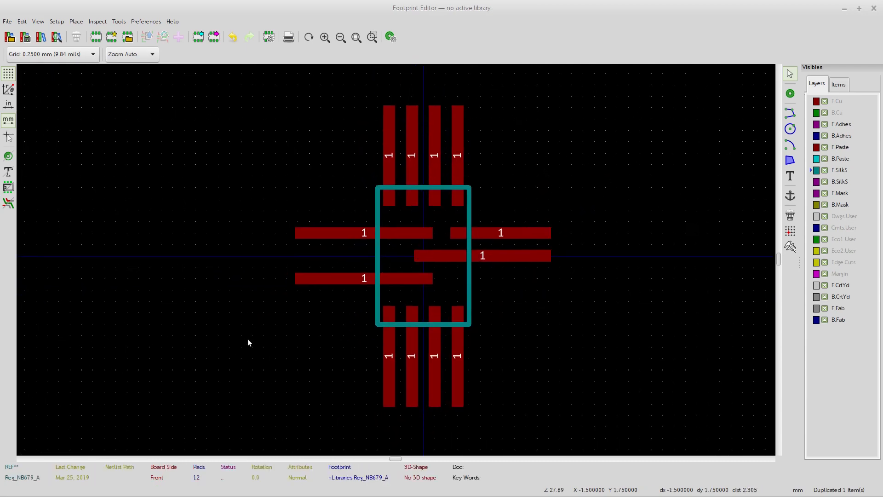
pyautogui.moveTo(233, 228); pyautogui.dragTo(227, 224, button='middle')
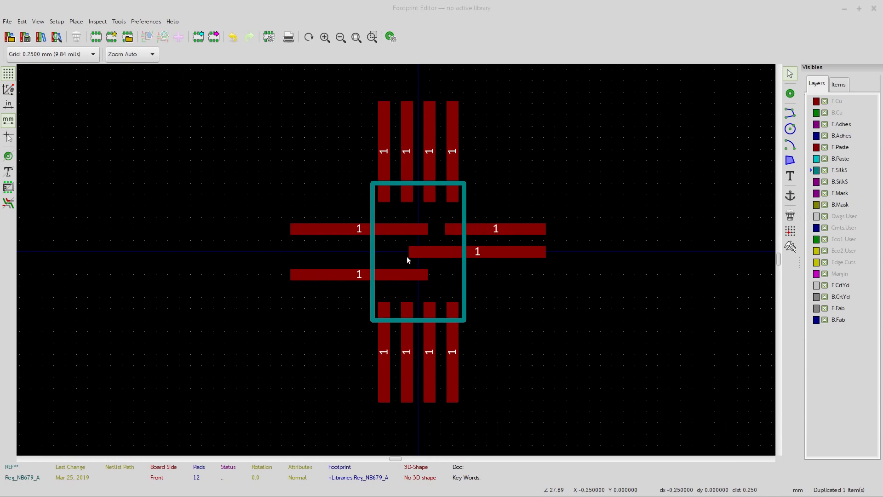
pyautogui.scroll(-1, 416, 255)
pyautogui.moveTo(389, 263); pyautogui.dragTo(403, 250, button='middle')
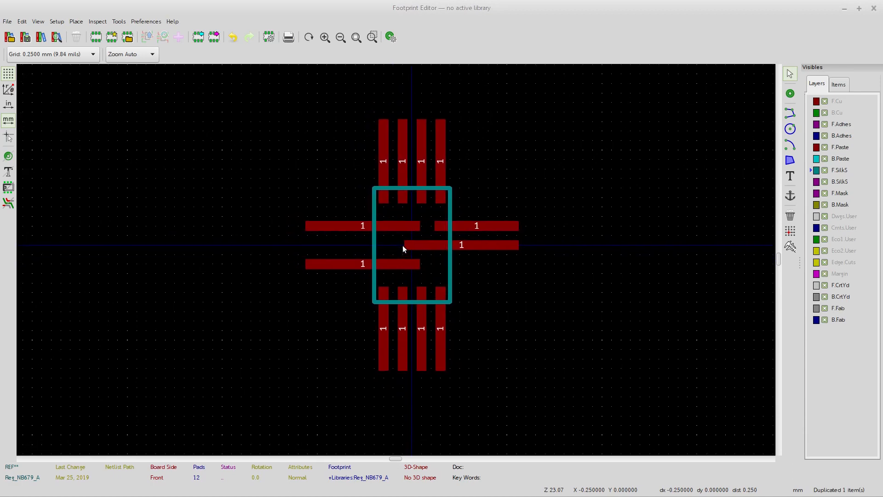
pyautogui.scroll(-1, 401, 251)
pyautogui.scroll(4, 396, 260)
pyautogui.scroll(-1, 395, 260)
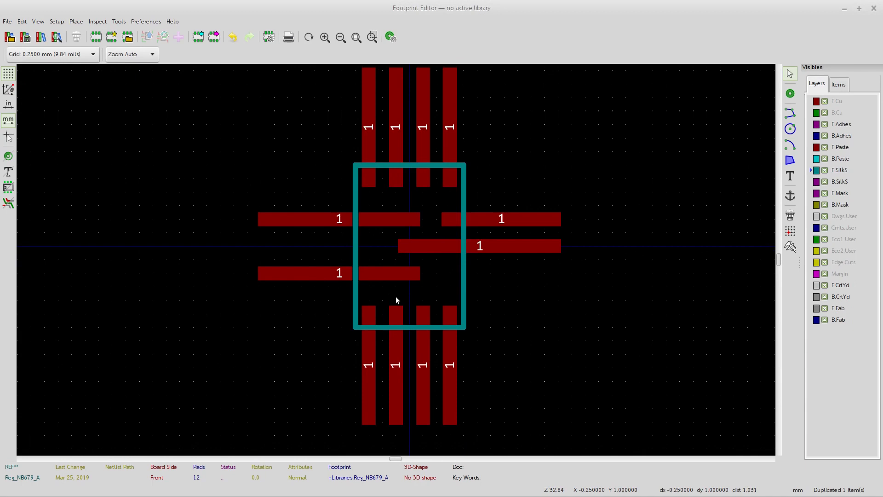
pyautogui.moveTo(439, 269); pyautogui.dragTo(443, 280, button='middle')
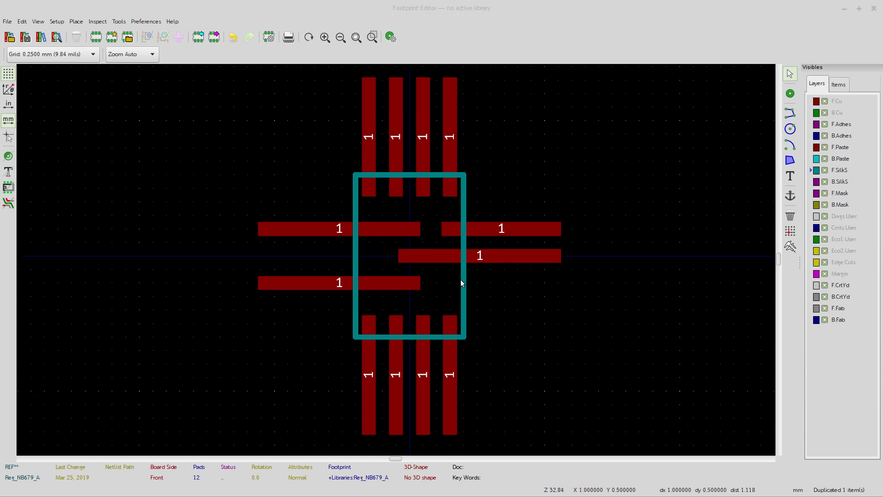
pyautogui.moveTo(444, 281); pyautogui.dragTo(442, 288, button='middle')
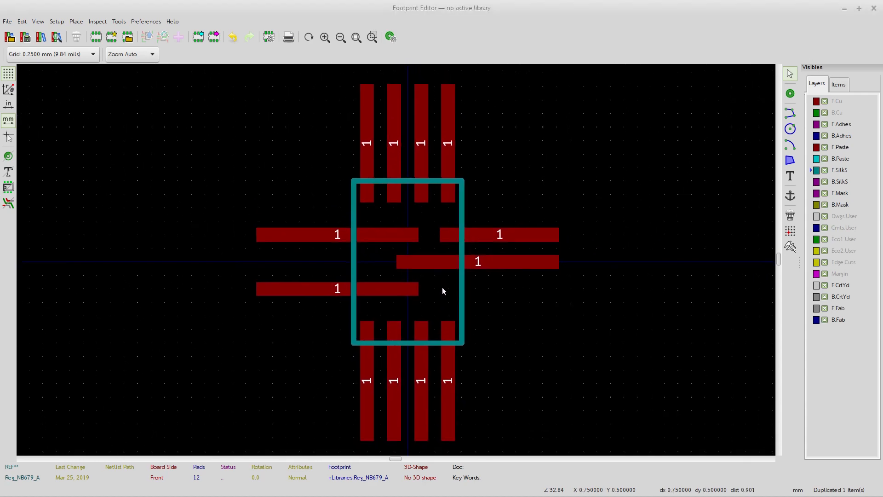
pyautogui.scroll(-3, 442, 290)
pyautogui.moveTo(380, 264); pyautogui.dragTo(436, 264, button='middle')
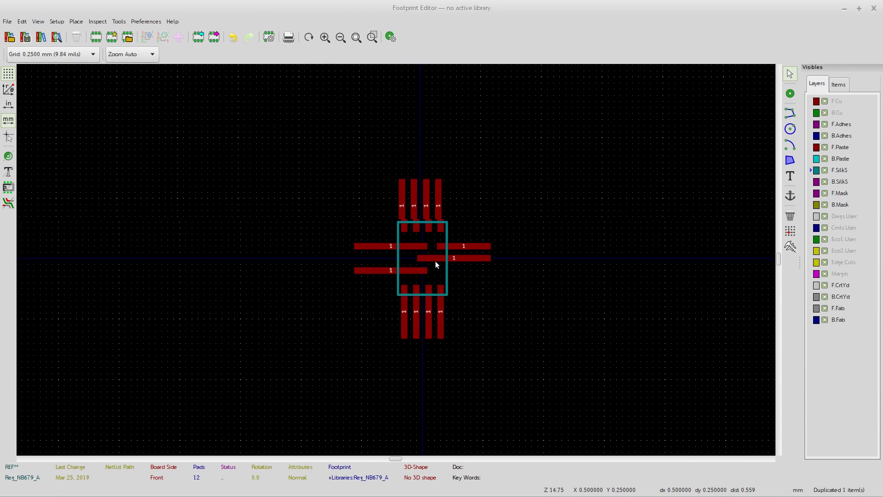
# Move the REF** text below the lower pads at about Y 4.75 mm and the Reg_NB679_A text just above the upper pads
pyautogui.scroll(-1, 425, 236)
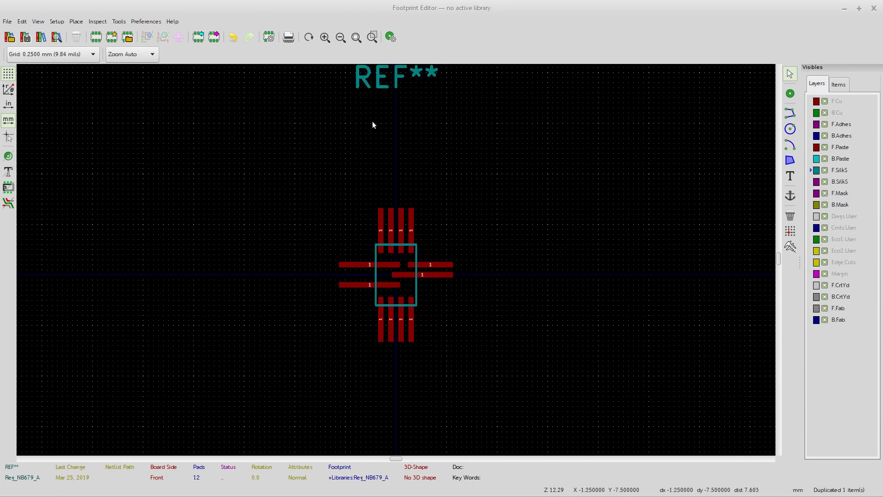
pyautogui.scroll(-1, 396, 259)
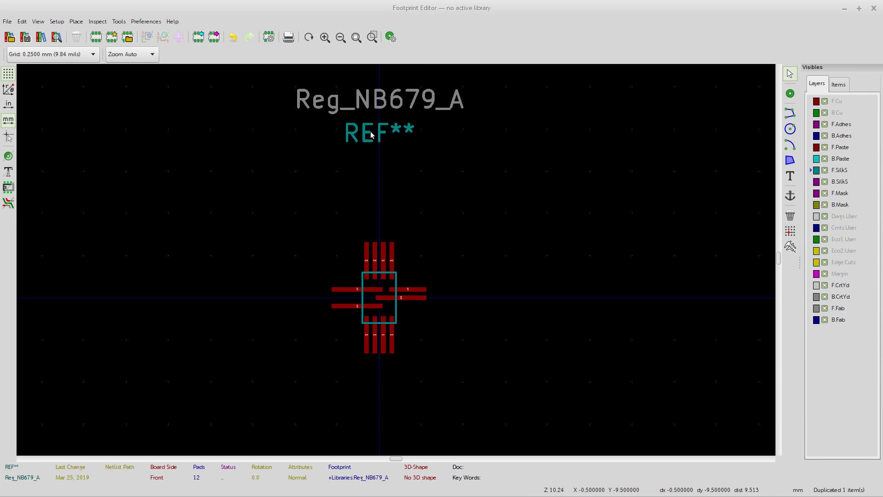
pyautogui.click(367, 137)
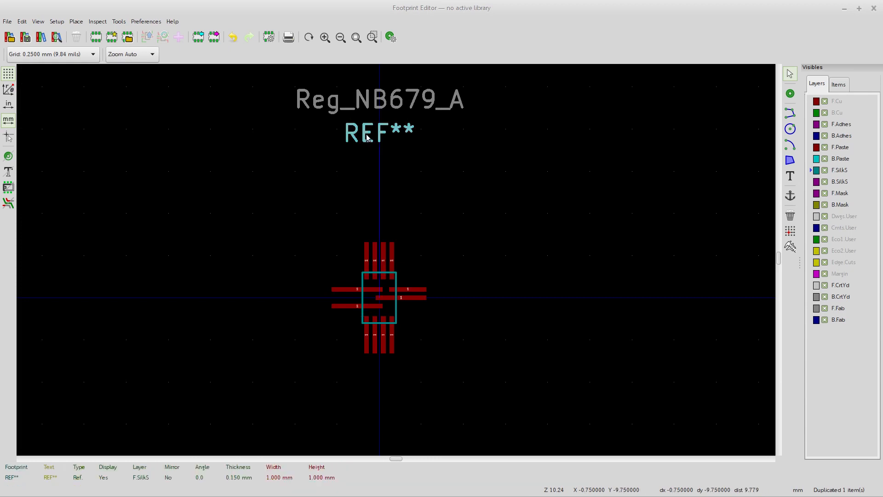
pyautogui.moveTo(367, 137); pyautogui.dragTo(380, 378)
pyautogui.click(362, 104)
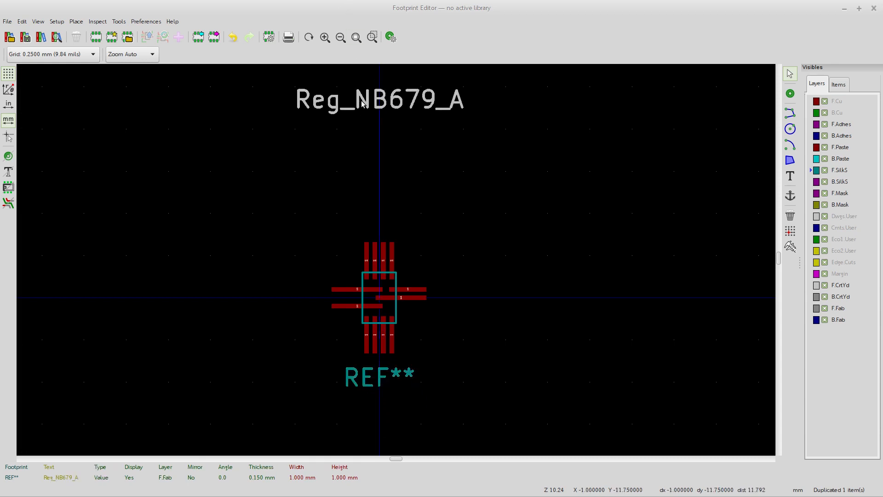
pyautogui.moveTo(362, 102); pyautogui.dragTo(380, 223)
pyautogui.moveTo(398, 261); pyautogui.dragTo(409, 143, button='middle')
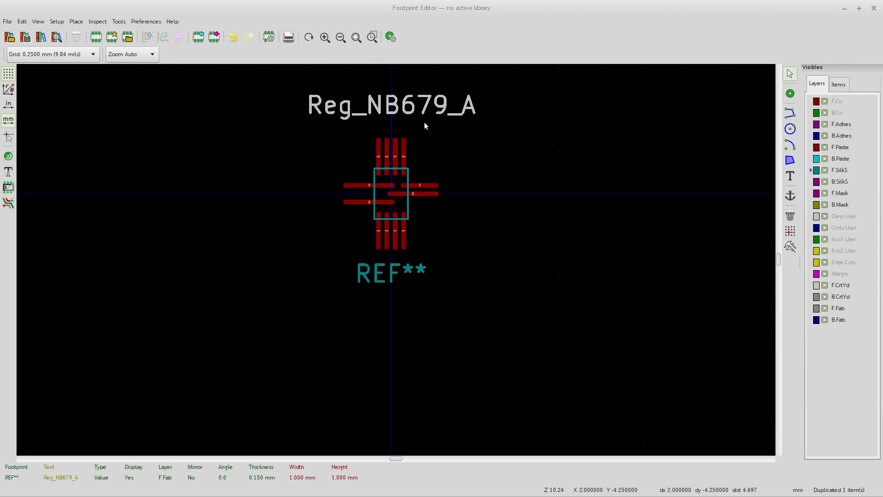
# Change the footprint's reference text to U**
pyautogui.click(377, 276)
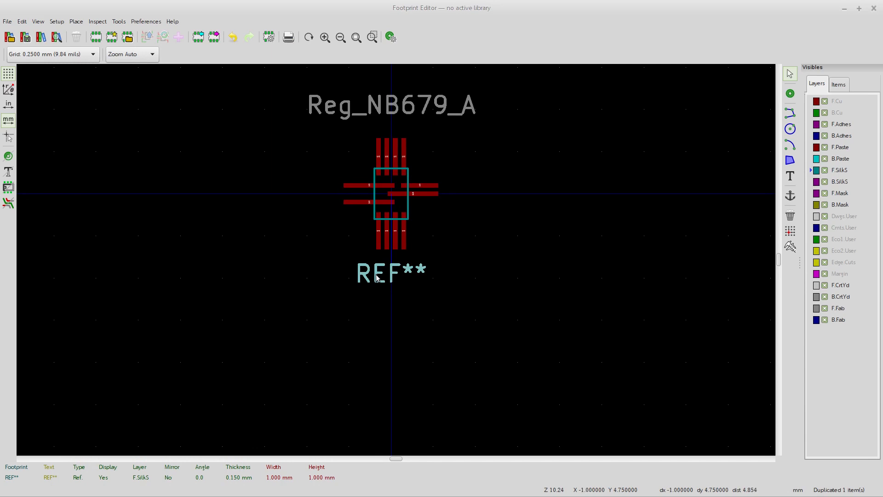
pyautogui.doubleClick(377, 277)
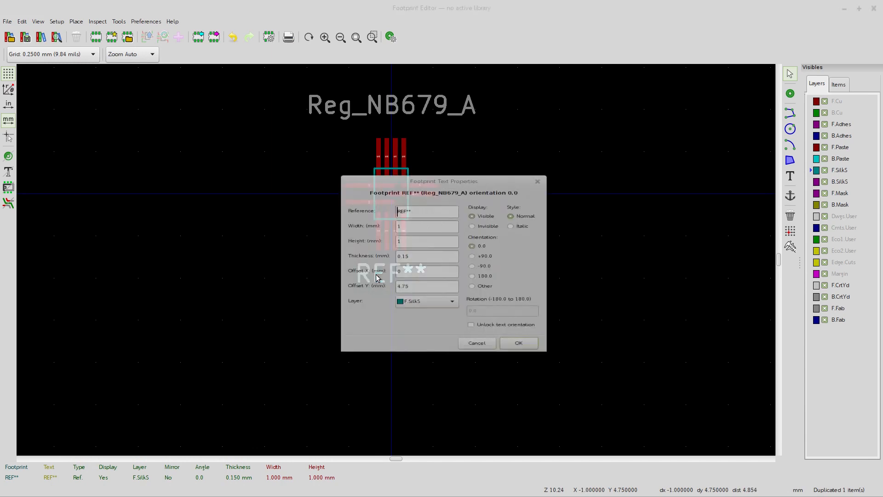
pyautogui.press('Delete')
pyautogui.press('Delete')
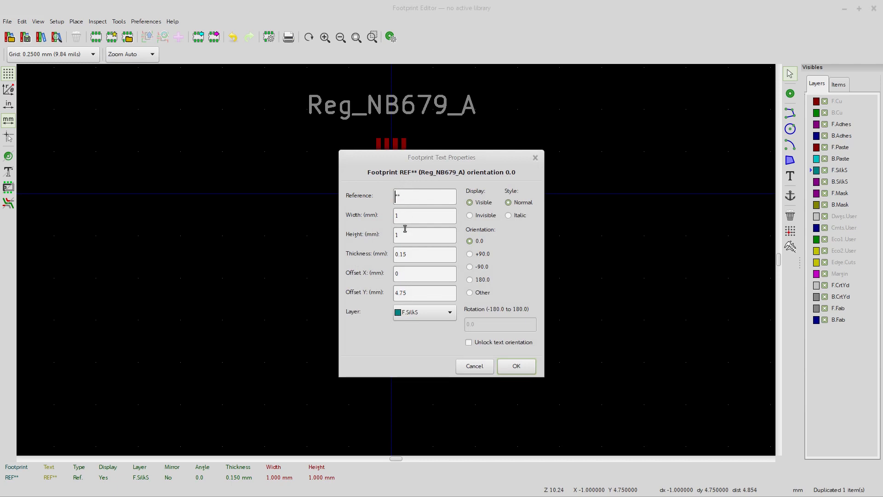
pyautogui.write('U')
pyautogui.click(512, 365)
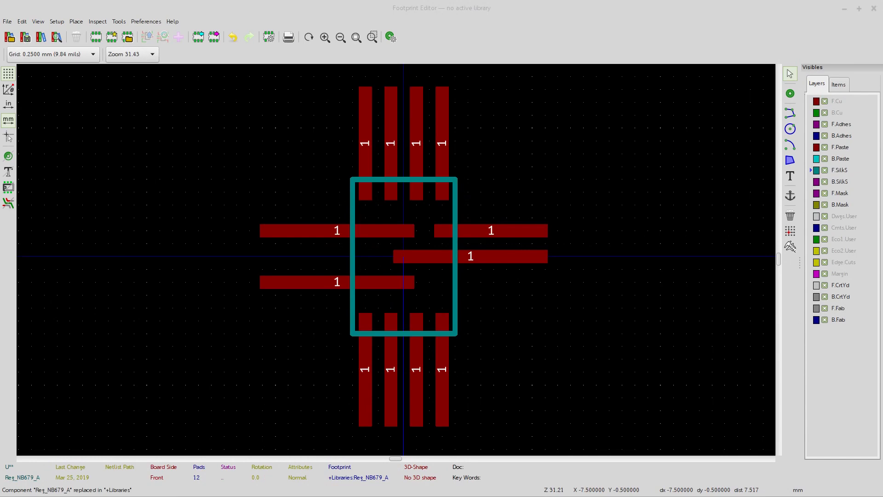
# Switch to the NB679_r1.03.pdf datasheet and examine the page 18 package drawings and the page 2 package reference for the pin numbering
pyautogui.hotkey('alt', 'Tab')
pyautogui.moveTo(666, 151); pyautogui.dragTo(531, 348, button='middle')
pyautogui.moveTo(689, 171); pyautogui.dragTo(658, 370, button='middle')
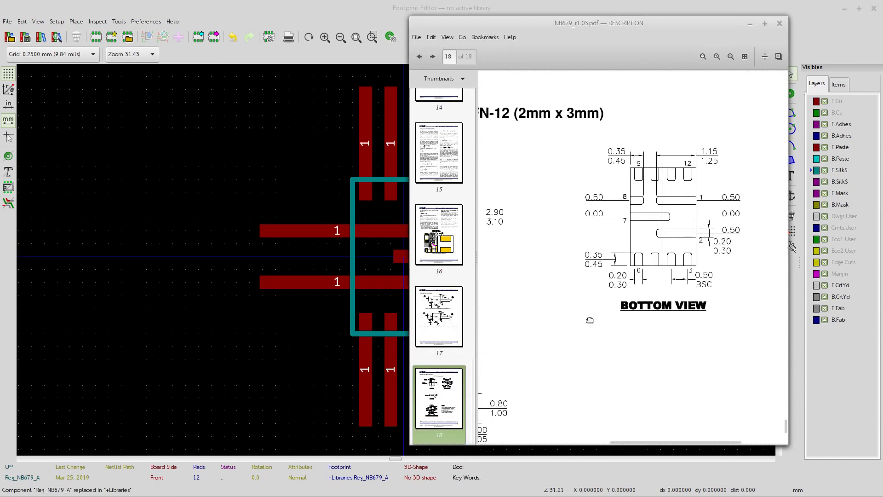
pyautogui.moveTo(589, 319); pyautogui.dragTo(760, 336, button='middle')
pyautogui.moveTo(650, 312); pyautogui.dragTo(645, 290, button='middle')
pyautogui.moveTo(693, 130)
pyautogui.mouseDown(button='middle')
pyautogui.moveTo(698, 173)
pyautogui.moveTo(649, 239)
pyautogui.moveTo(669, 121)
pyautogui.moveTo(625, 221)
pyautogui.moveTo(628, 190)
pyautogui.mouseUp(button='middle')
pyautogui.scroll(-5, 628, 184)
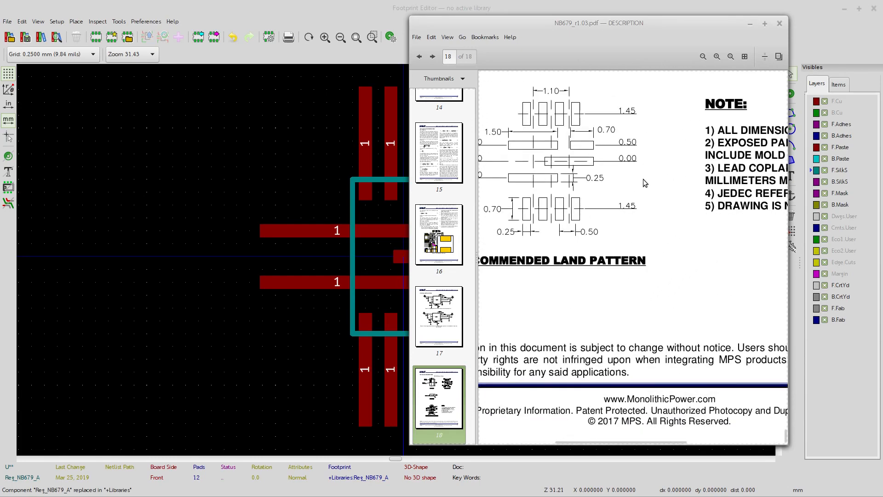
pyautogui.keyDown('ctrl'); pyautogui.scroll(-1, 662, 171); pyautogui.keyUp('ctrl')
pyautogui.moveTo(671, 162); pyautogui.dragTo(607, 362, button='middle')
pyautogui.moveTo(677, 186); pyautogui.dragTo(649, 369, button='middle')
pyautogui.scroll(4, 676, 216)
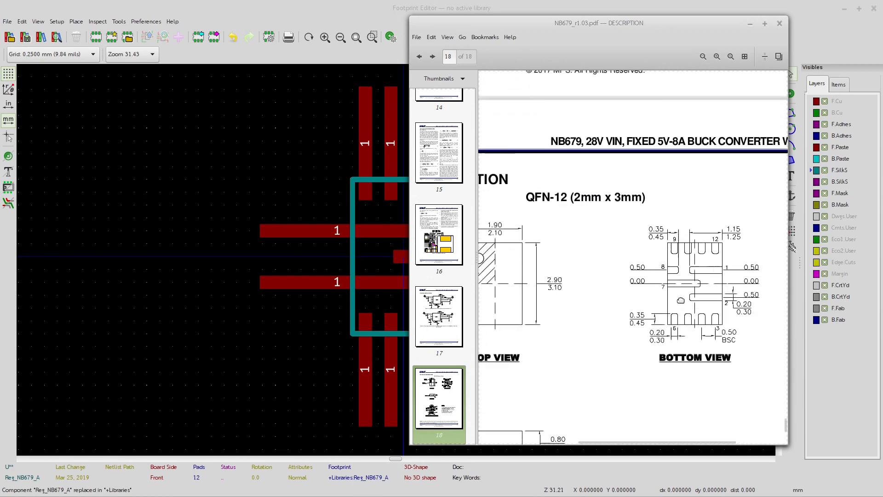
pyautogui.moveTo(785, 423); pyautogui.dragTo(768, 105)
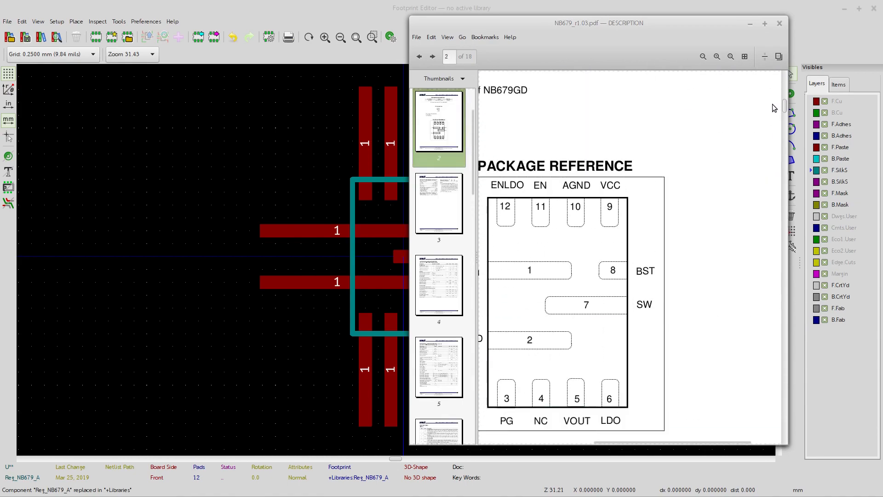
# Place the datasheet's package reference beside the footprint for comparison, and set the lower left-hand horizontal pad's number to 2
pyautogui.moveTo(589, 289); pyautogui.dragTo(658, 239)
pyautogui.moveTo(597, 24); pyautogui.dragTo(722, 22)
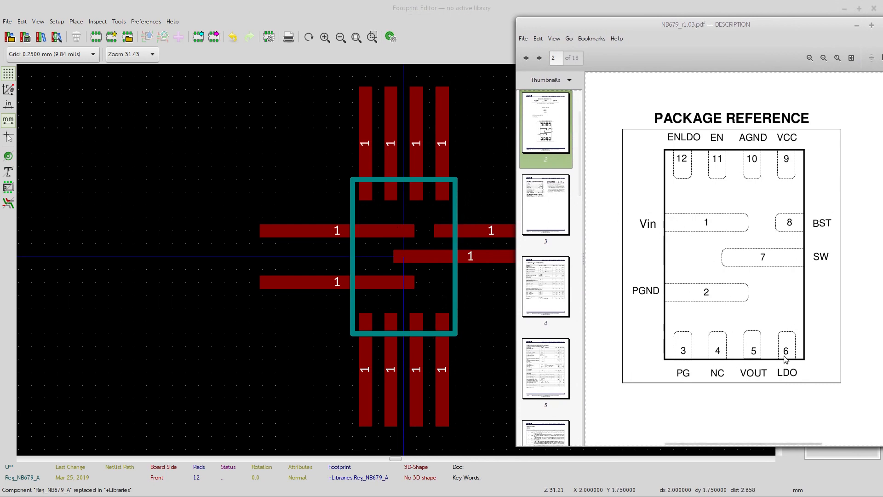
pyautogui.click(316, 284)
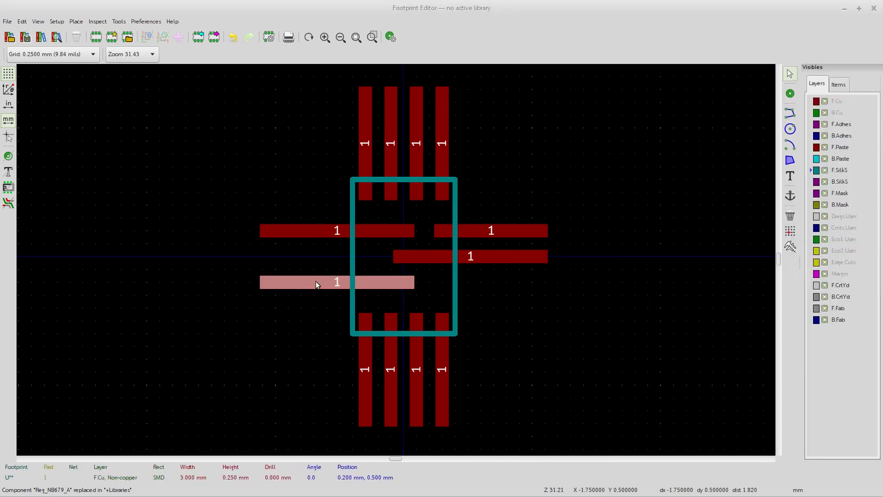
pyautogui.doubleClick(316, 282)
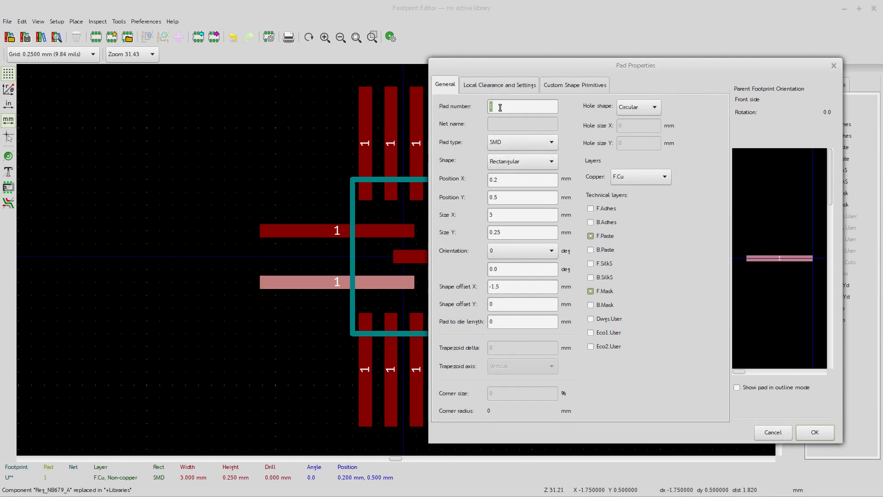
pyautogui.write('2')
pyautogui.moveTo(653, 65); pyautogui.dragTo(653, 65)
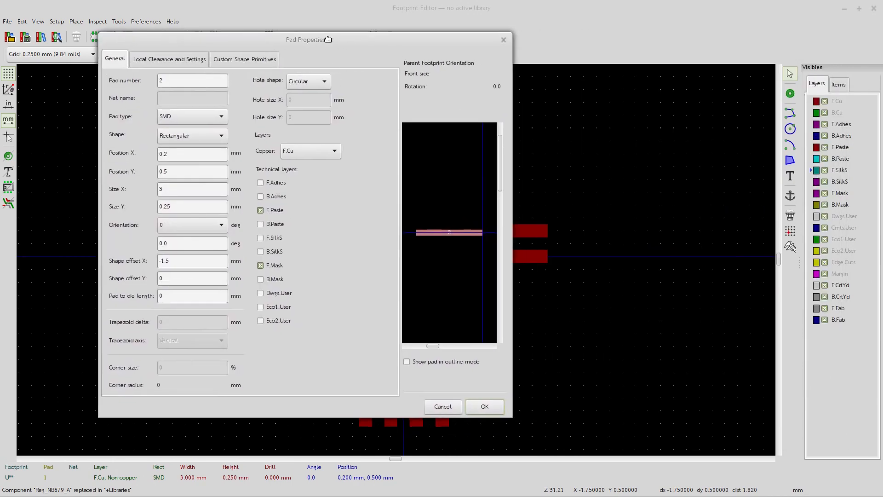
pyautogui.press('Return')
# Number the remaining pads 3 to 12 counterclockwise, from the lower-left vertical pad to the upper-left one, matching the datasheet
pyautogui.doubleClick(473, 256)
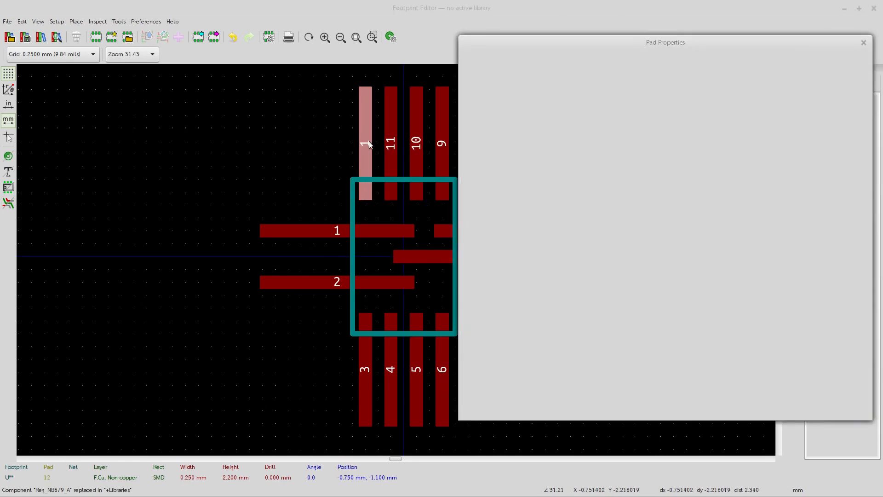
pyautogui.write('12')
pyautogui.press('Return')
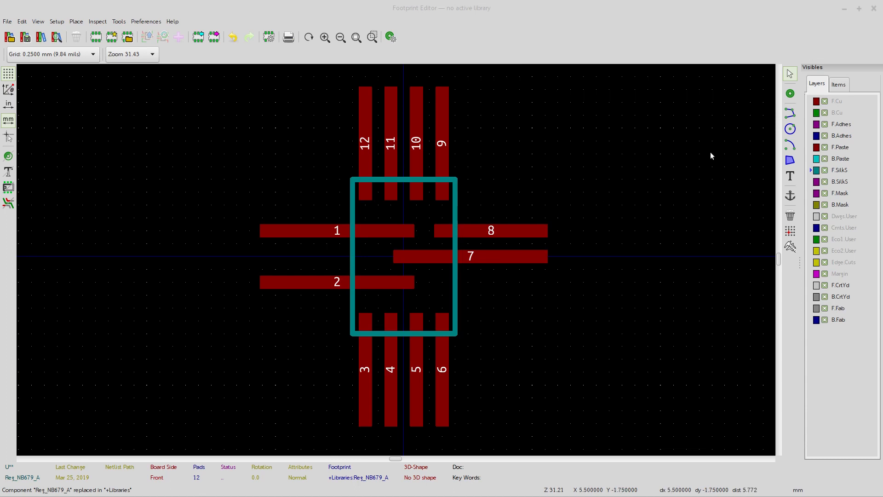
# Draw a wedge-shaped pin 1 marker on F.SilkS from the outline's upper-left corner through (-2.75, -1) to (-1, -1) mm
pyautogui.click(789, 113)
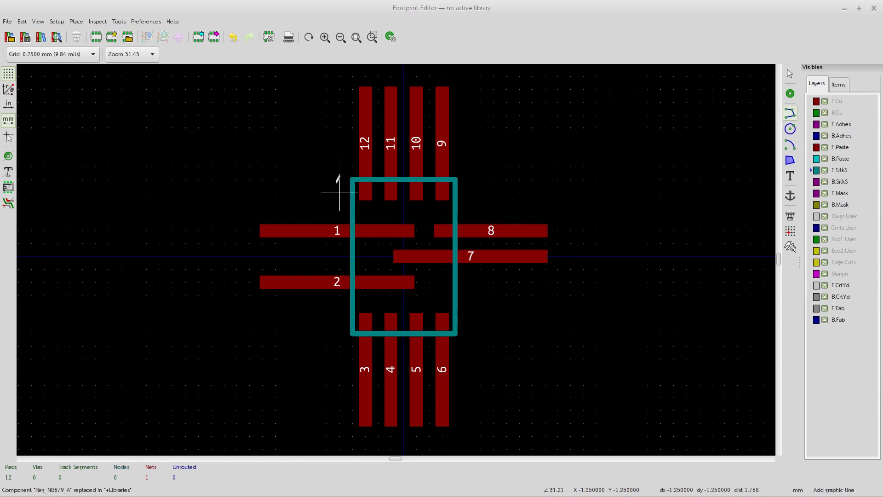
pyautogui.click(353, 179)
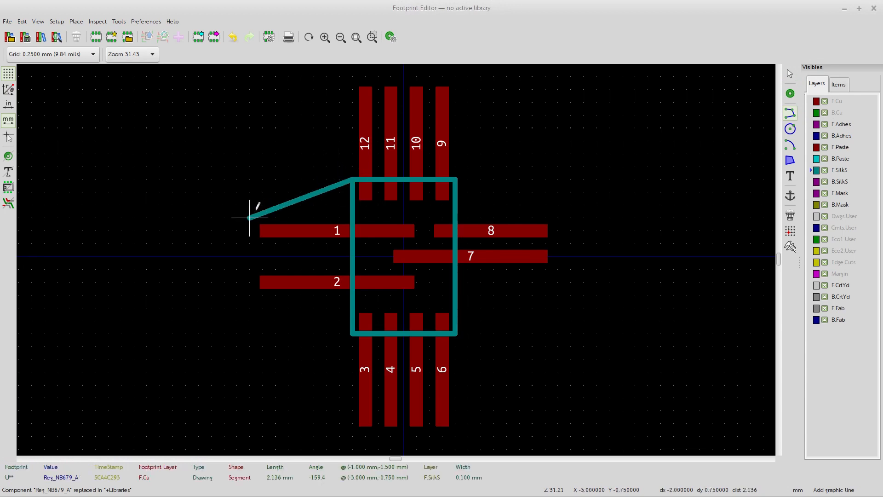
pyautogui.click(261, 205)
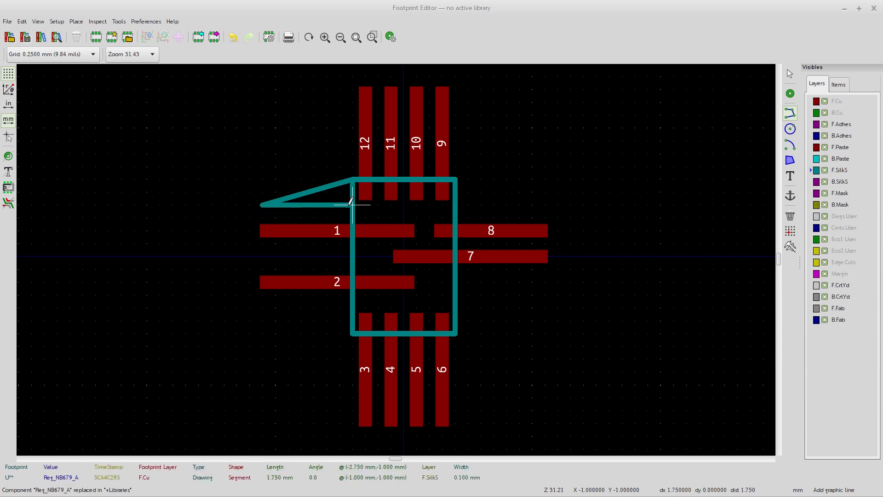
pyautogui.doubleClick(352, 204)
pyautogui.press('Escape')
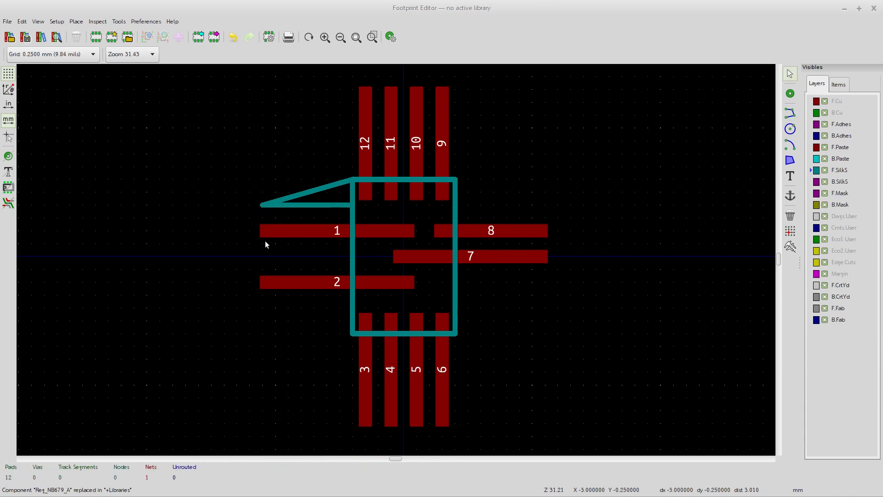
# Examine the whole footprint, including the numbered pads, the pin 1 marker and both texts
pyautogui.moveTo(410, 275); pyautogui.dragTo(452, 268, button='middle')
pyautogui.press('Home')
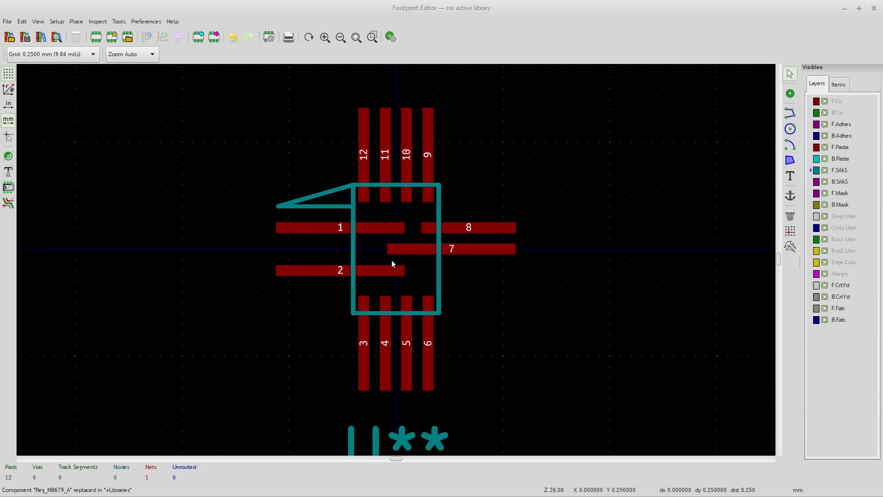
pyautogui.moveTo(390, 257); pyautogui.dragTo(426, 222, button='middle')
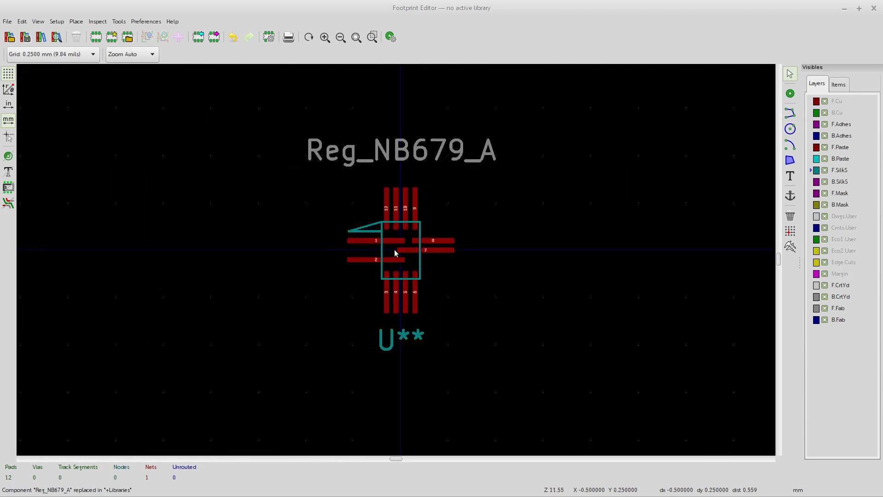
pyautogui.moveTo(394, 250); pyautogui.dragTo(393, 254, button='middle')
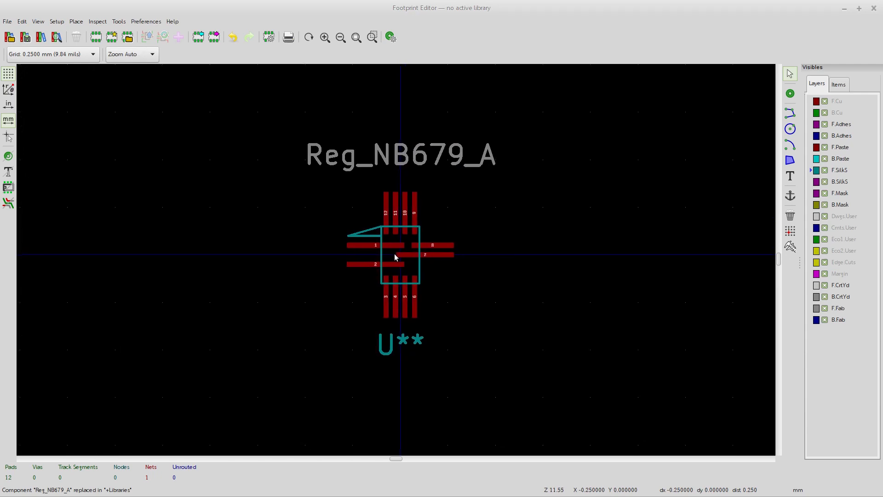
pyautogui.scroll(1, 395, 253)
pyautogui.scroll(1, 396, 262)
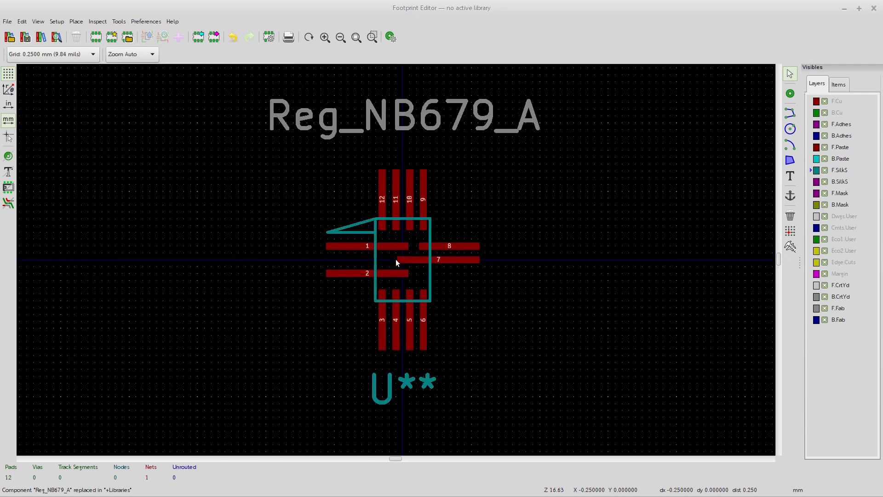